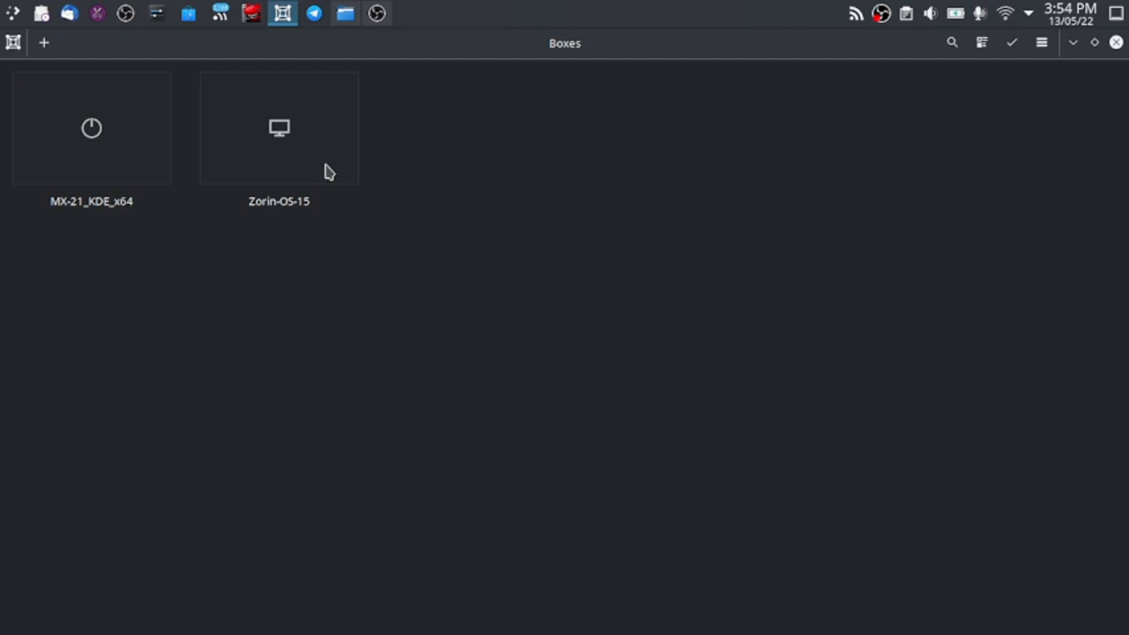
# Step: Start the Zorin-OS-15 virtual machine and switch its display to fullscreen
pyautogui.click(319, 166)
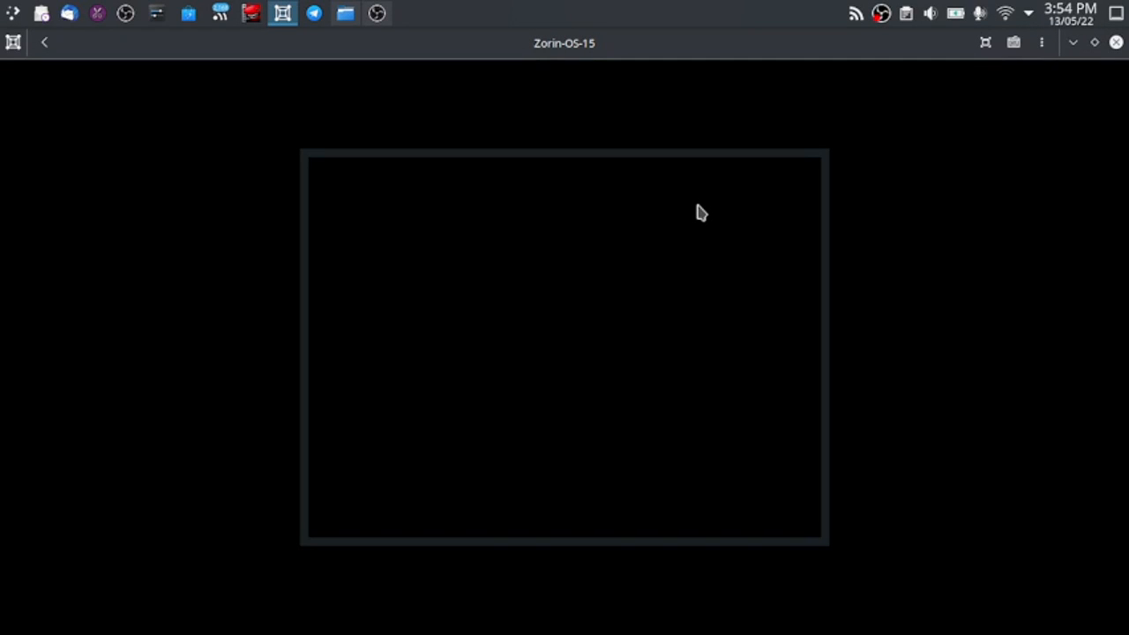
pyautogui.click(985, 44)
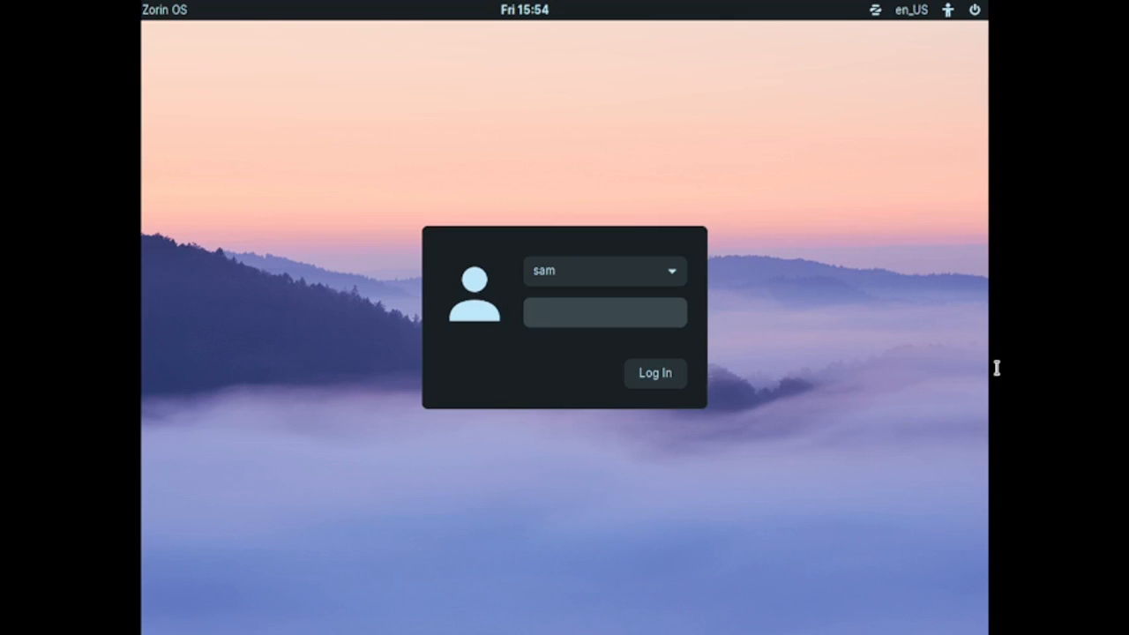
# Step: Log in with the Zorin OS Lite Desktop session by entering the account password
pyautogui.click(875, 11)
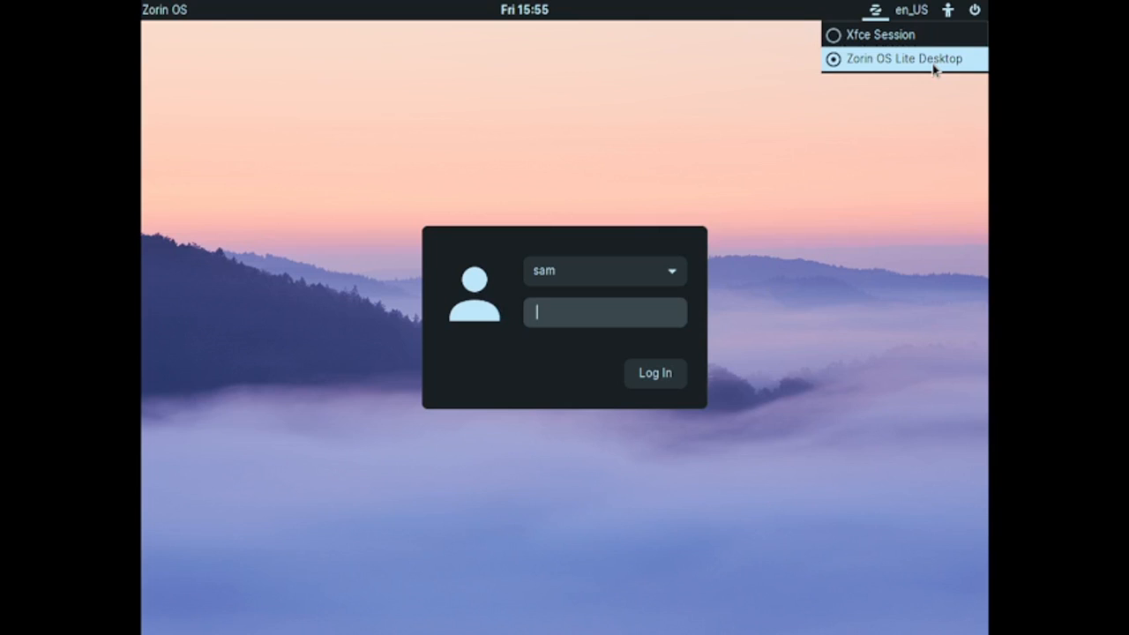
pyautogui.click(604, 314)
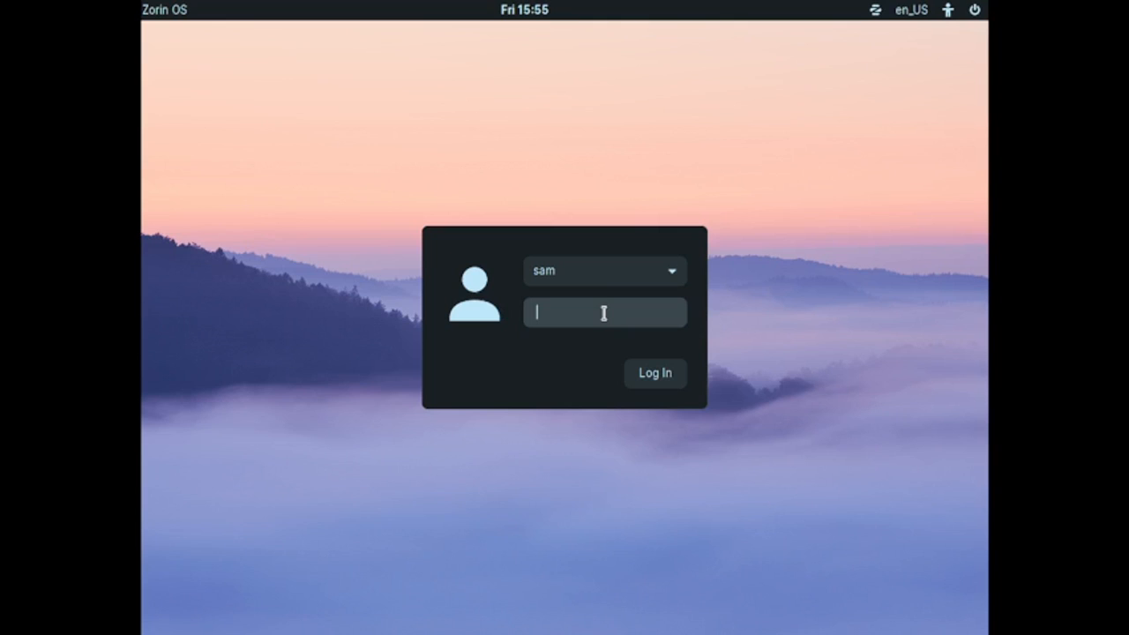
pyautogui.write('••••••')
pyautogui.press('Return')
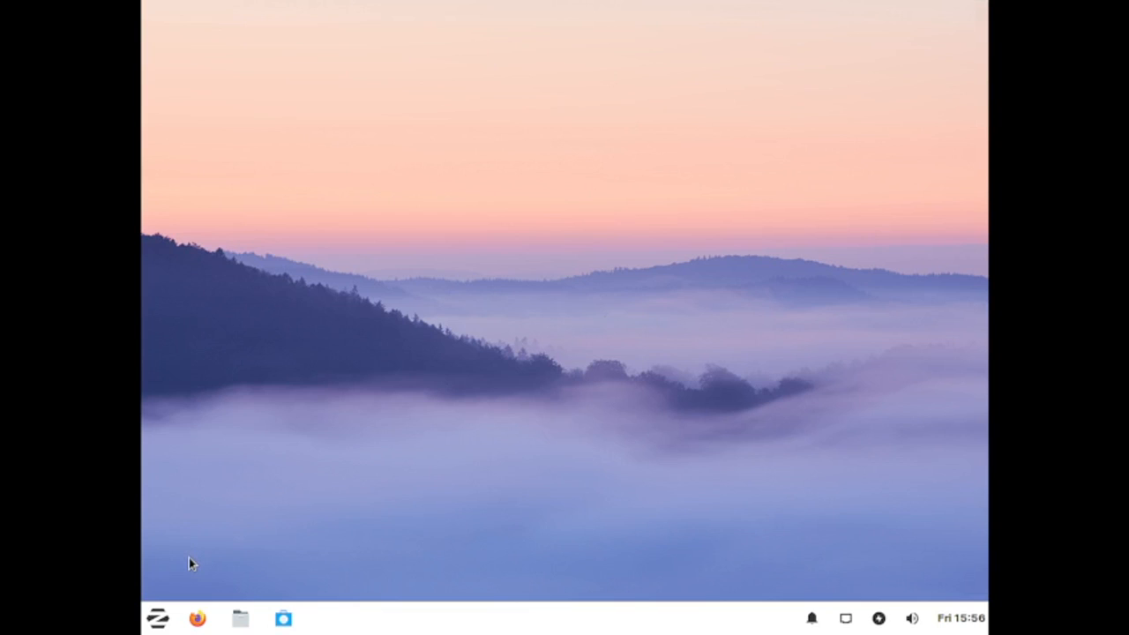
# Step: Launch Firefox and open the file manager's About information from its Help menu
pyautogui.click(200, 622)
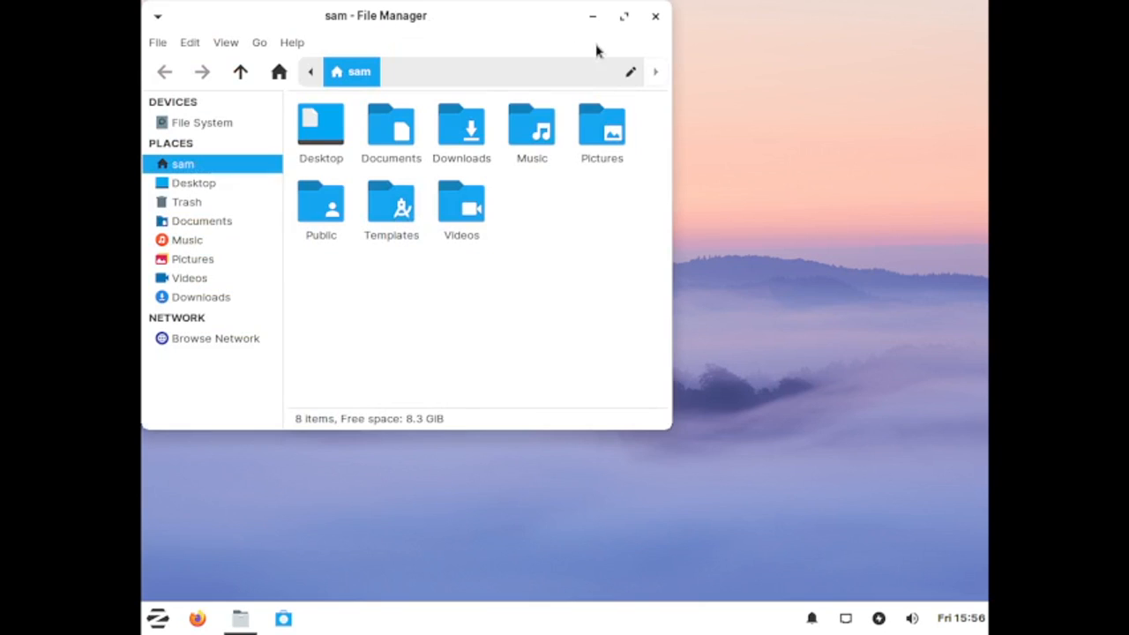
pyautogui.click(293, 44)
pyautogui.click(309, 88)
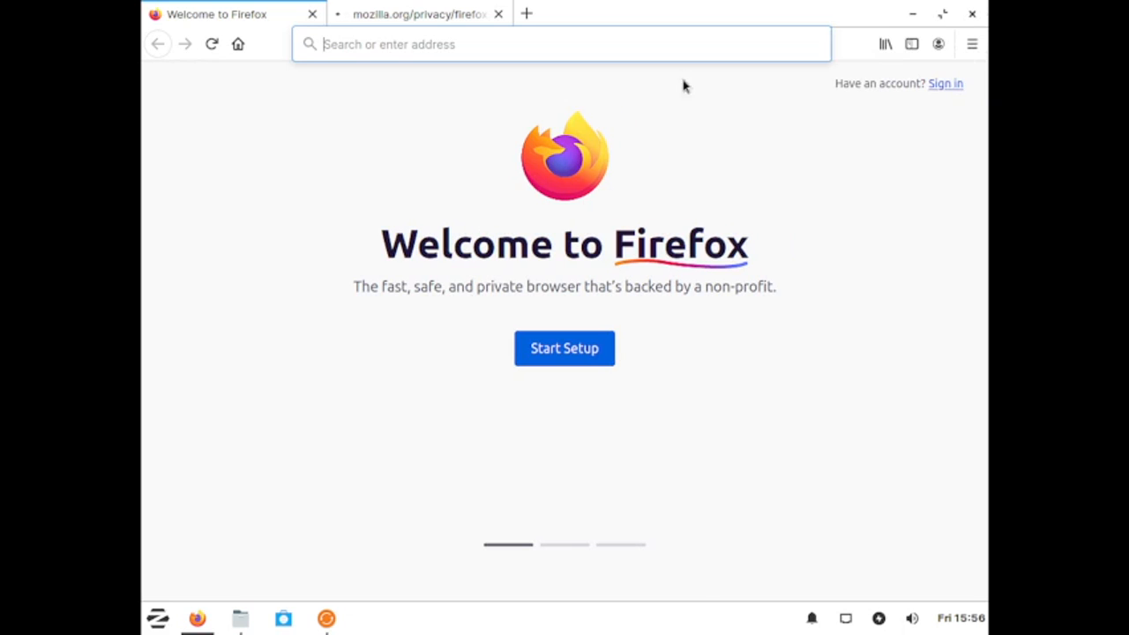
# Step: Open About Firefox from the browser's Help menu to check its version, then close it
pyautogui.click(971, 44)
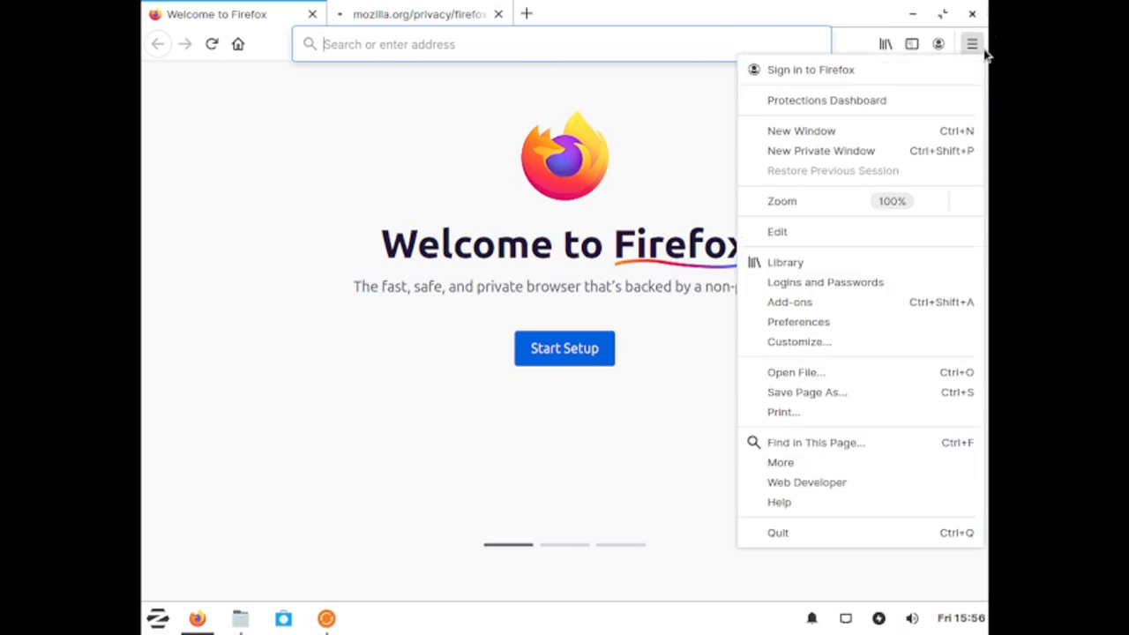
pyautogui.click(821, 510)
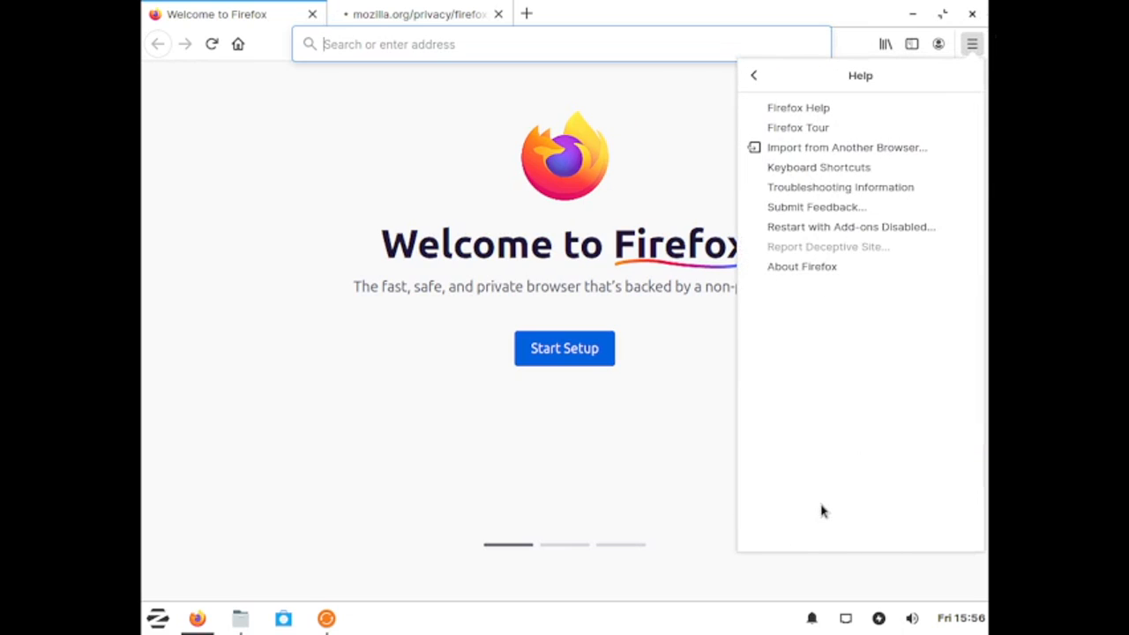
pyautogui.click(801, 266)
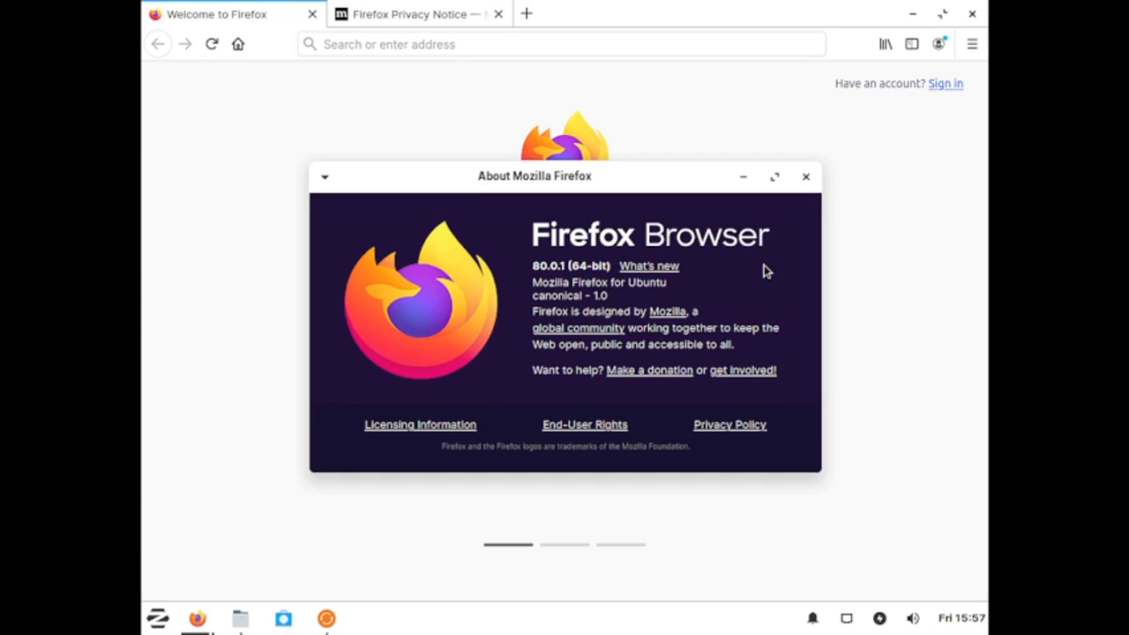
pyautogui.click(806, 176)
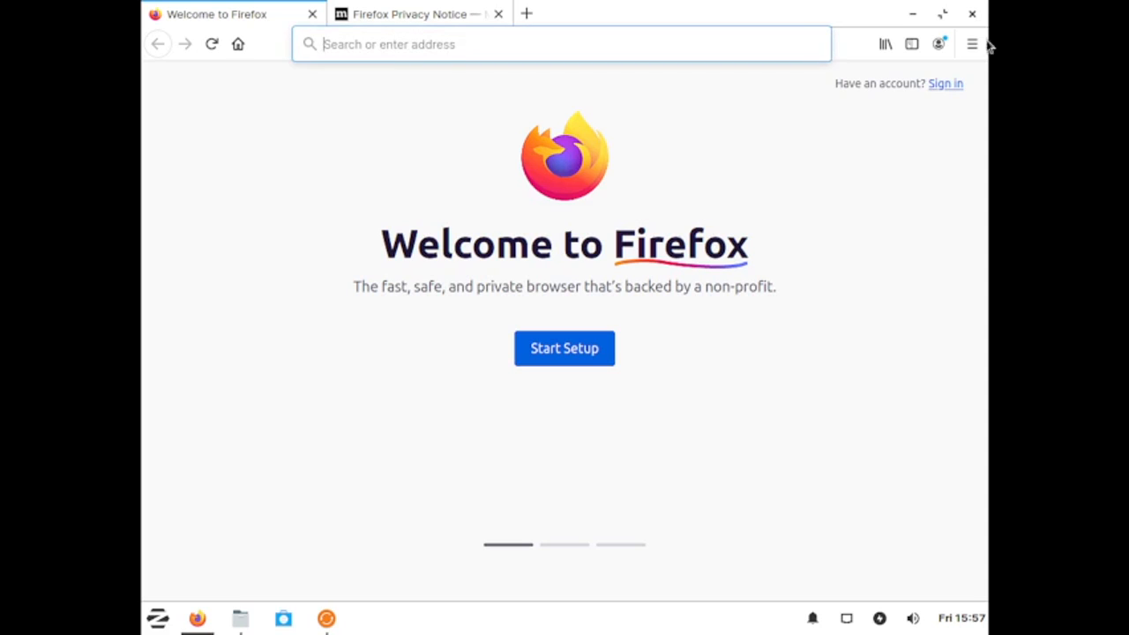
# Step: Quit Firefox, confirming that both open tabs are closed
pyautogui.click(972, 14)
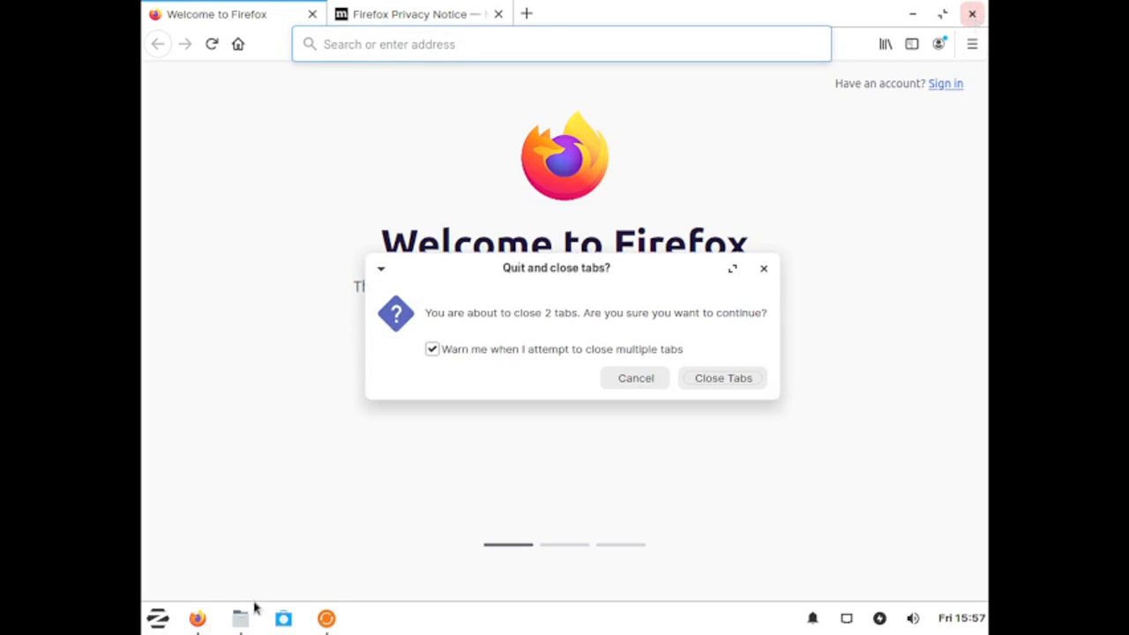
pyautogui.click(708, 381)
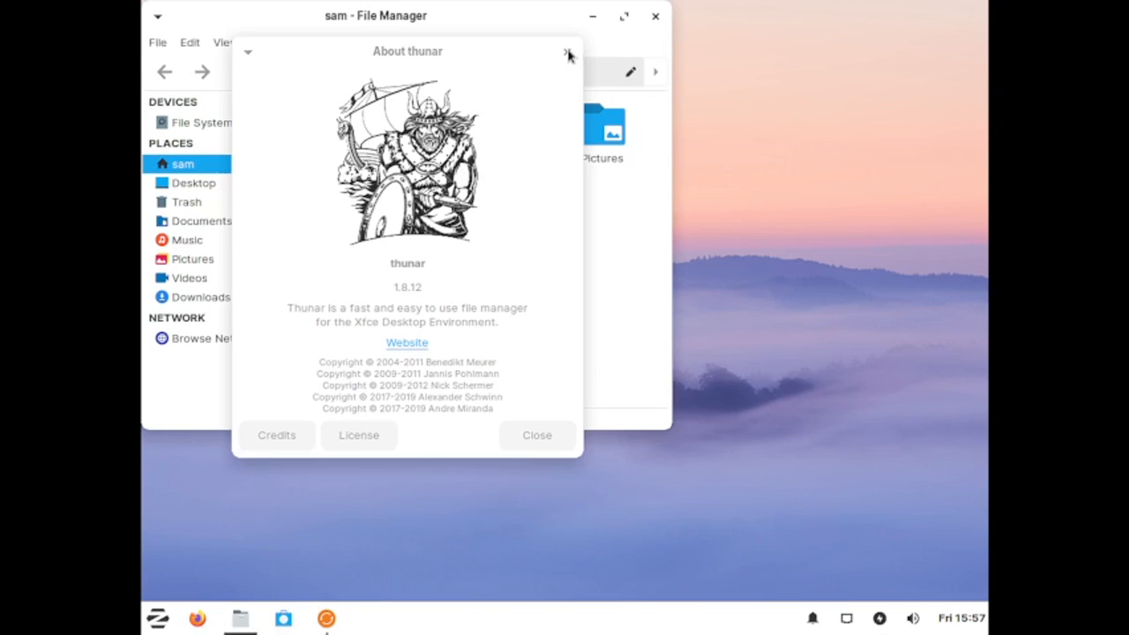
# Step: Close the About thunar dialog and the file manager window
pyautogui.click(567, 53)
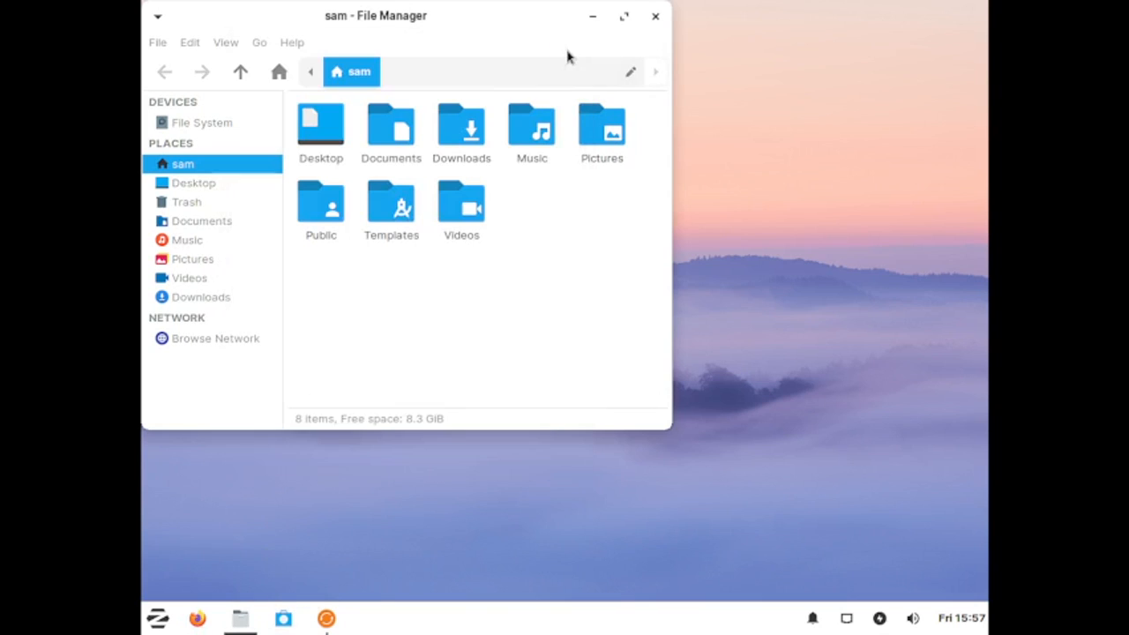
pyautogui.click(653, 15)
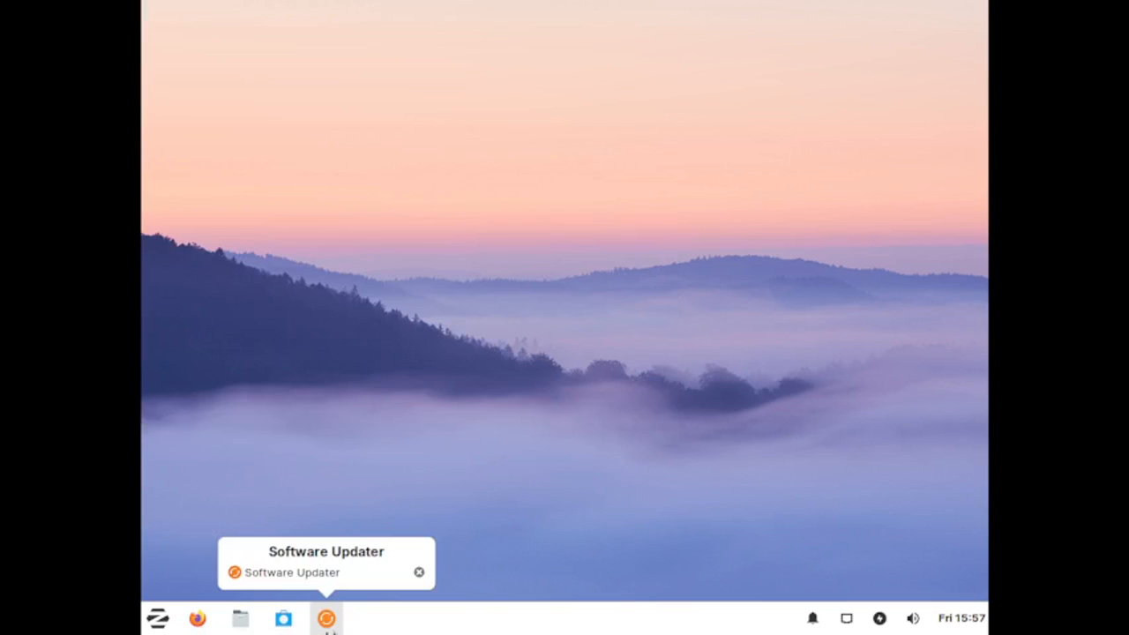
# Step: Open Software Updater, expand the details of updates and reposition the dialog
pyautogui.click(329, 627)
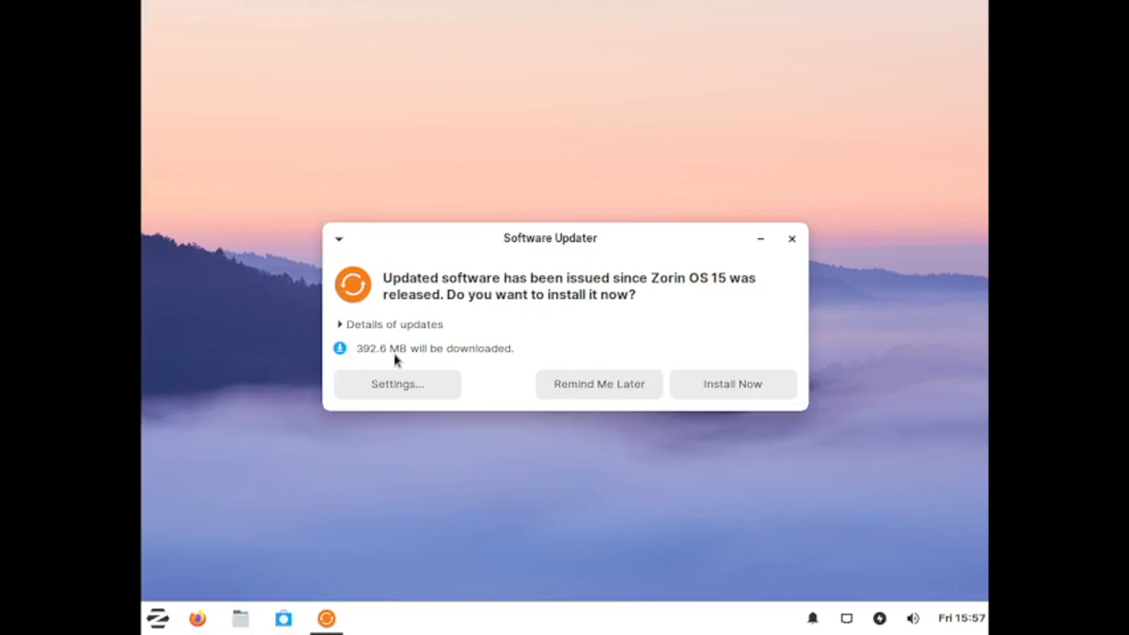
pyautogui.click(340, 326)
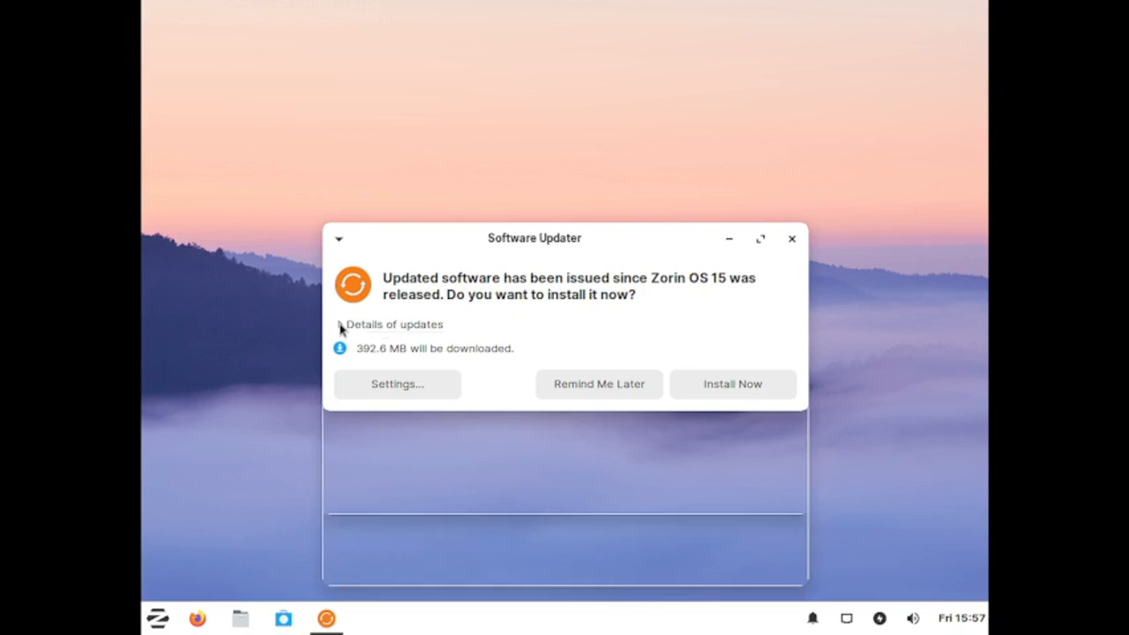
pyautogui.moveTo(509, 249); pyautogui.dragTo(515, 179)
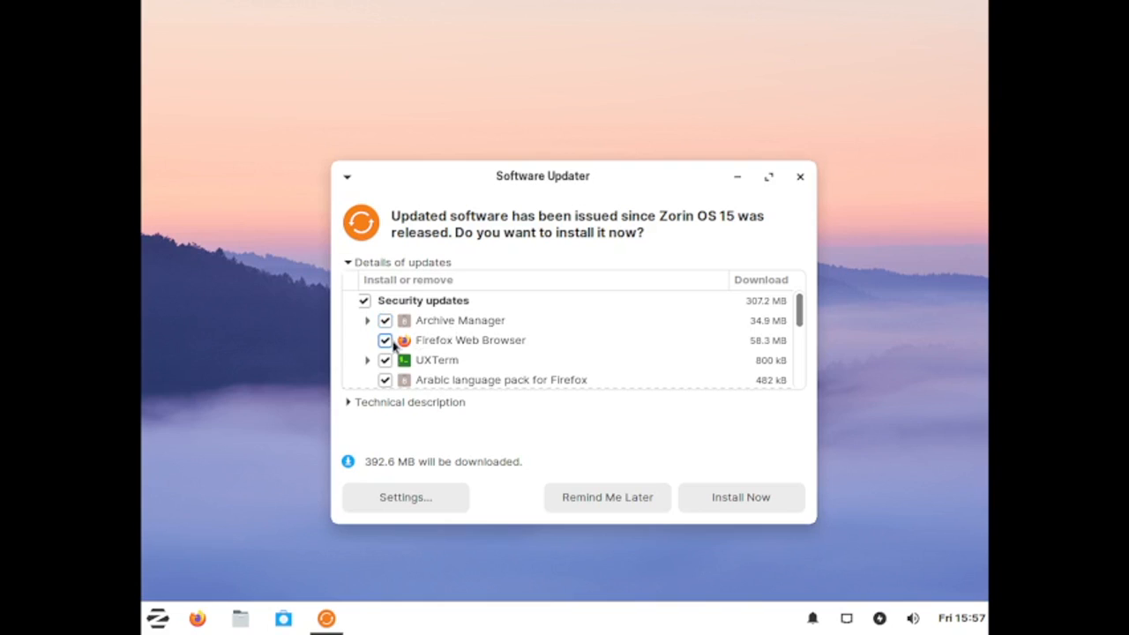
# Step: Scroll through the list of available updates to review the packages, then close Software Updater
pyautogui.scroll(-1, 463, 357)
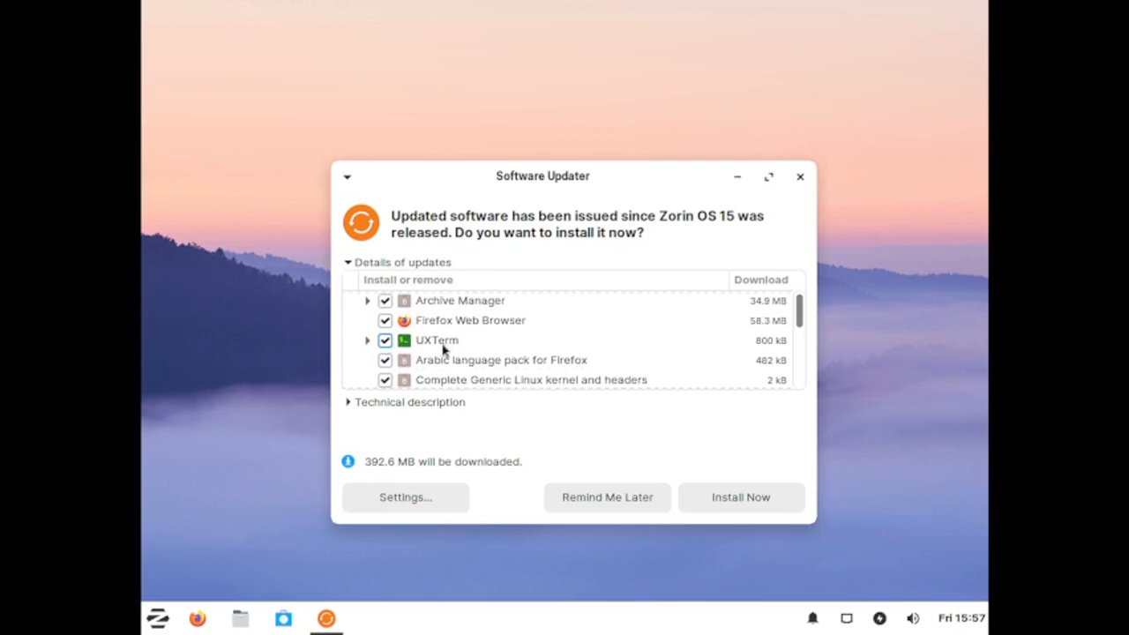
pyautogui.scroll(-1, 436, 348)
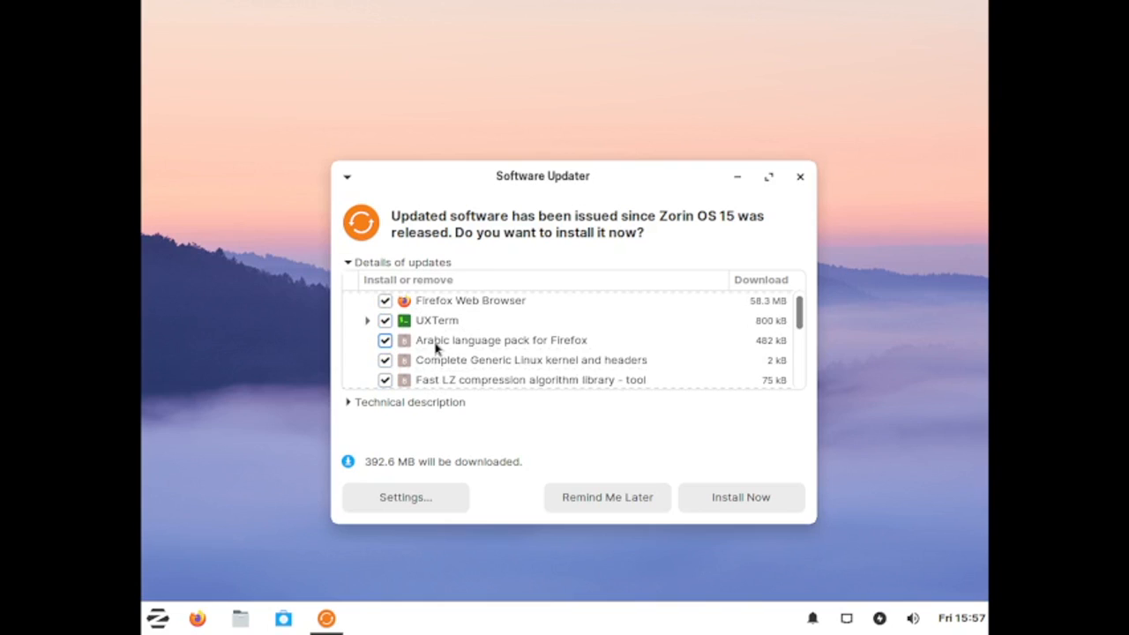
pyautogui.scroll(-2, 436, 349)
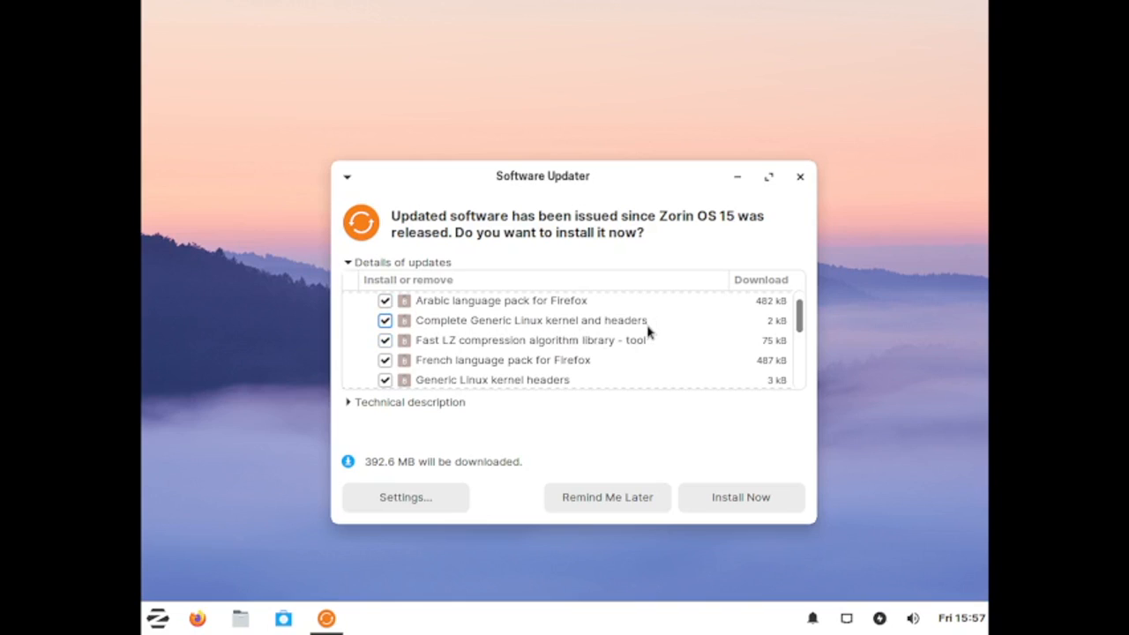
pyautogui.scroll(-1, 648, 332)
pyautogui.scroll(1, 648, 331)
pyautogui.scroll(-1, 471, 382)
pyautogui.scroll(-1, 470, 382)
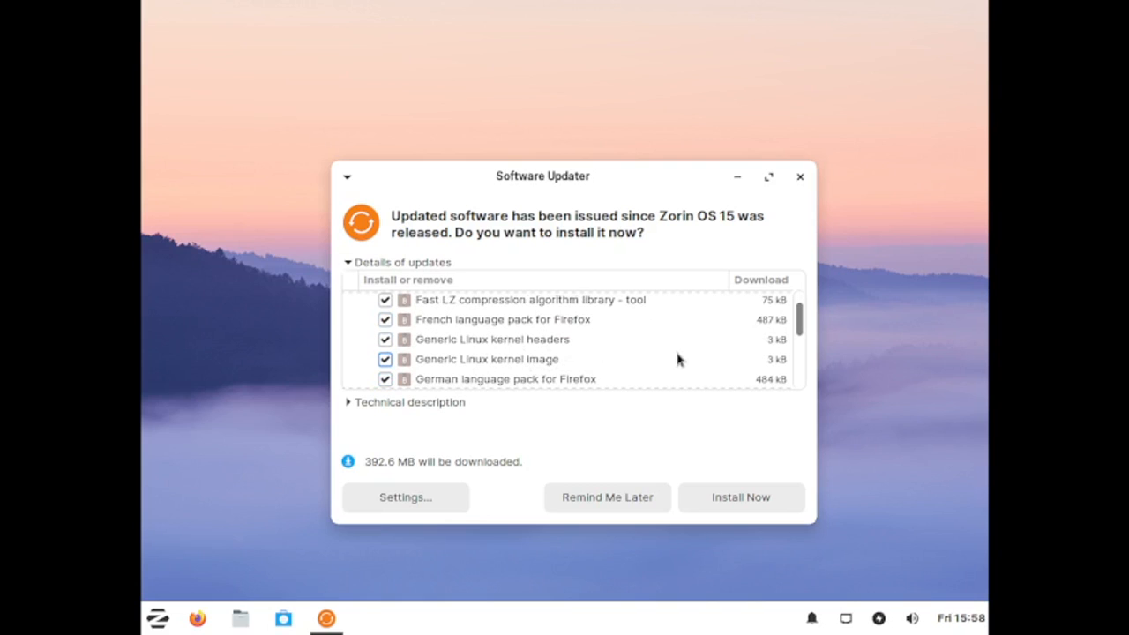
pyautogui.scroll(-2, 677, 359)
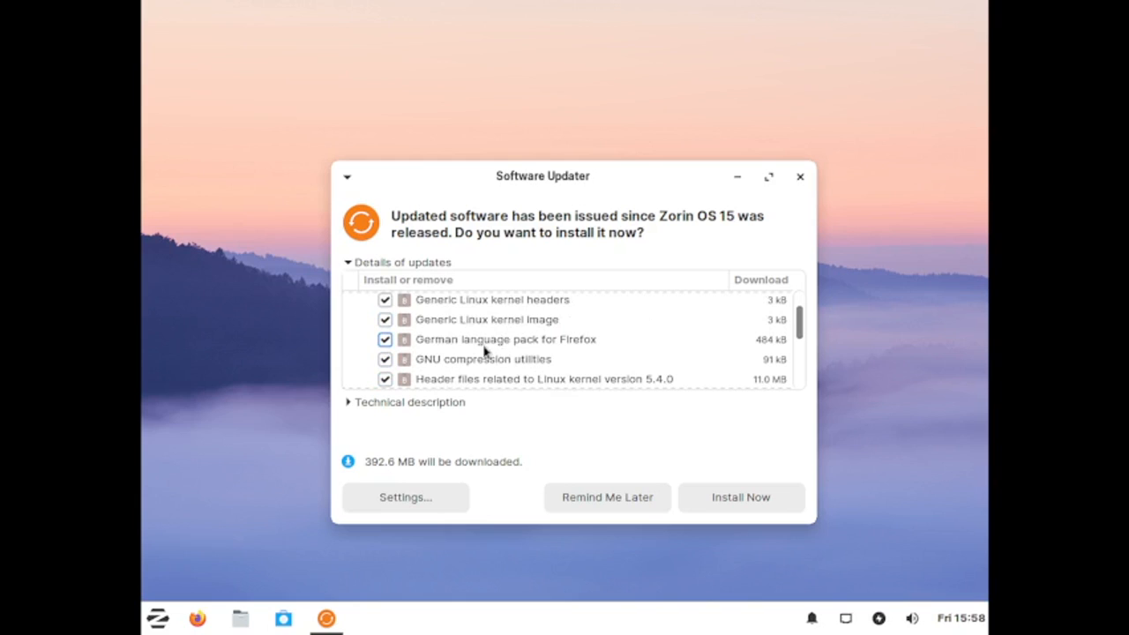
pyautogui.scroll(-2, 595, 345)
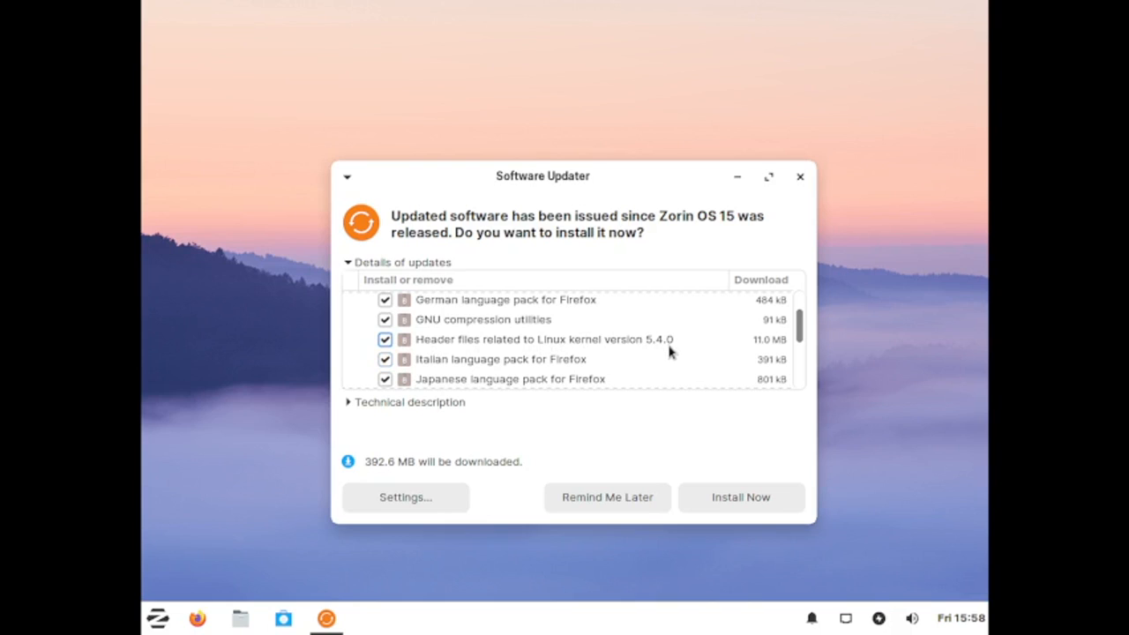
pyautogui.scroll(-1, 669, 352)
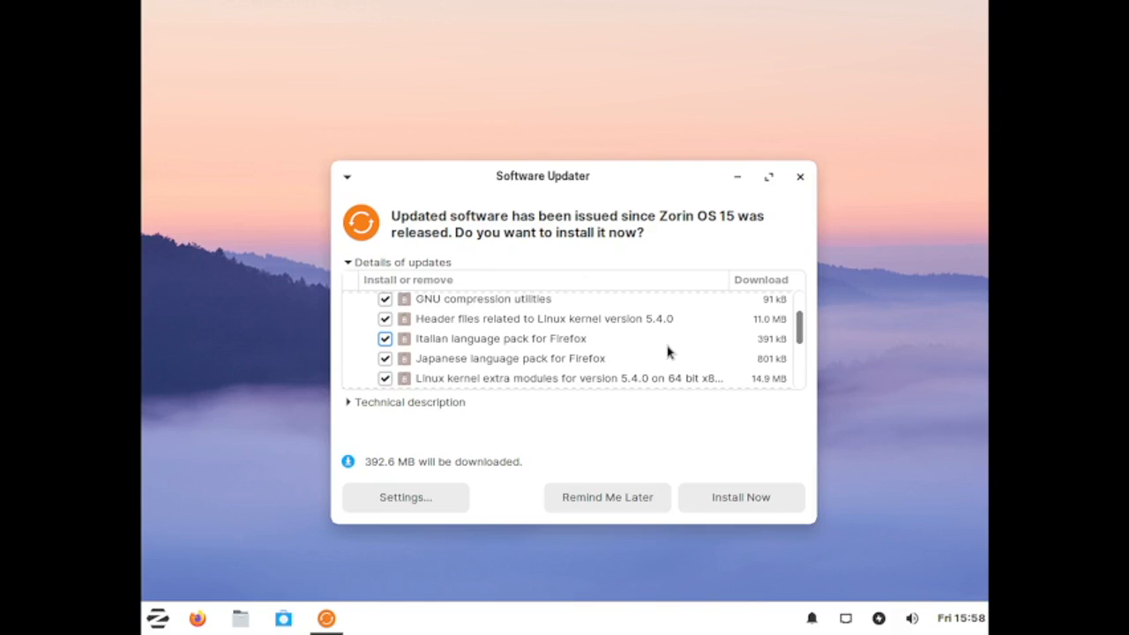
pyautogui.scroll(-2, 668, 352)
pyautogui.scroll(-3, 668, 352)
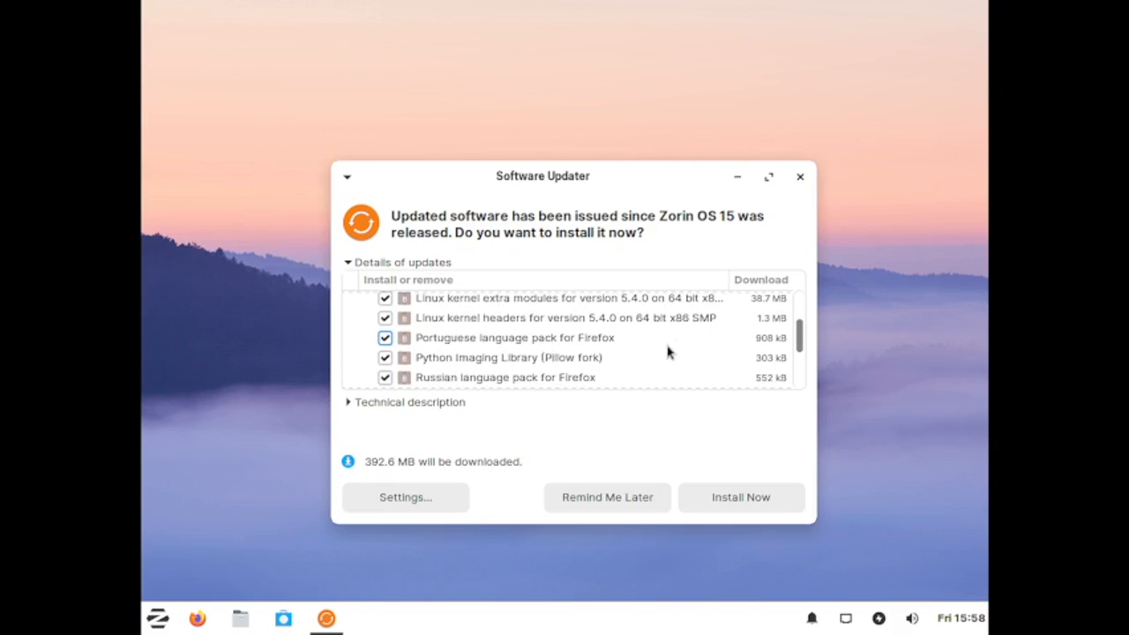
pyautogui.scroll(-2, 668, 351)
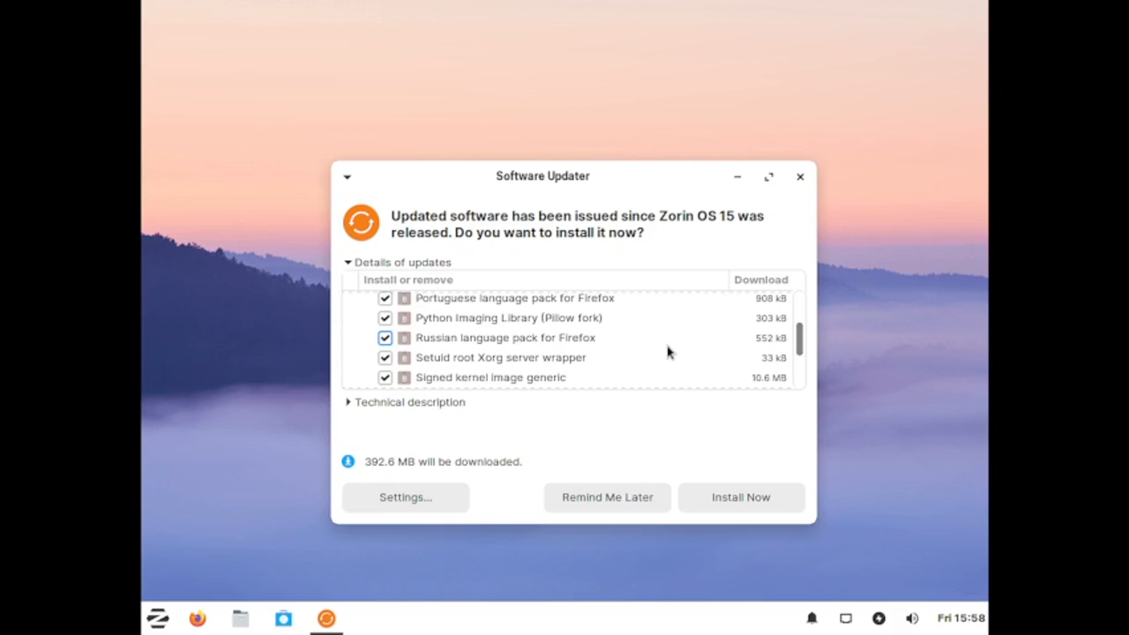
pyautogui.scroll(-4, 667, 352)
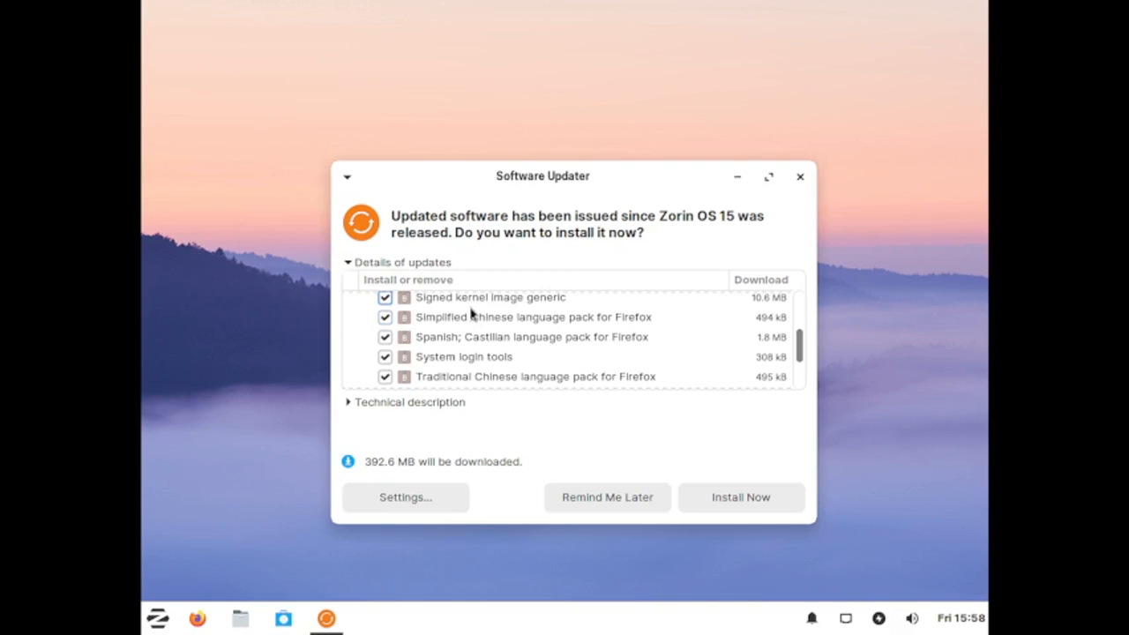
pyautogui.scroll(-8, 470, 314)
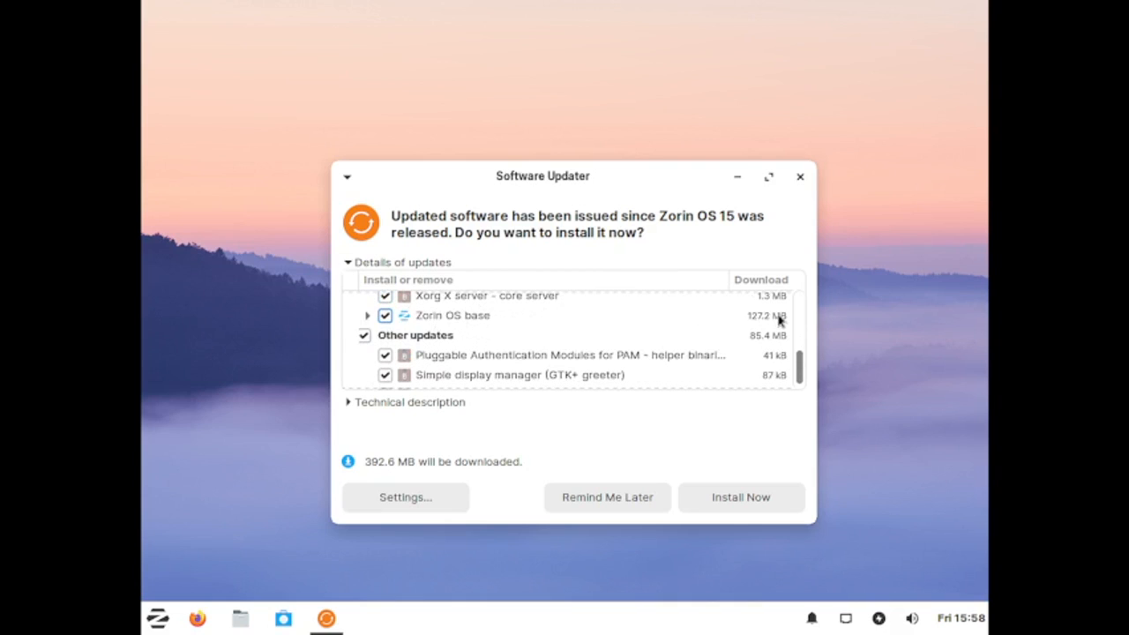
pyautogui.scroll(-1, 530, 335)
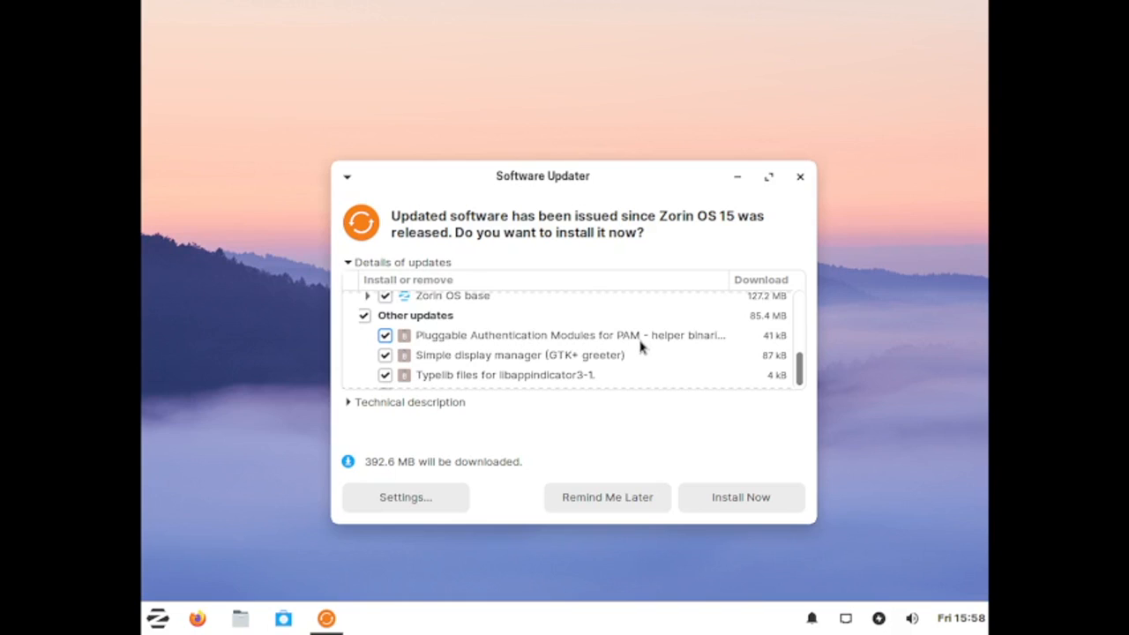
pyautogui.scroll(-1, 641, 347)
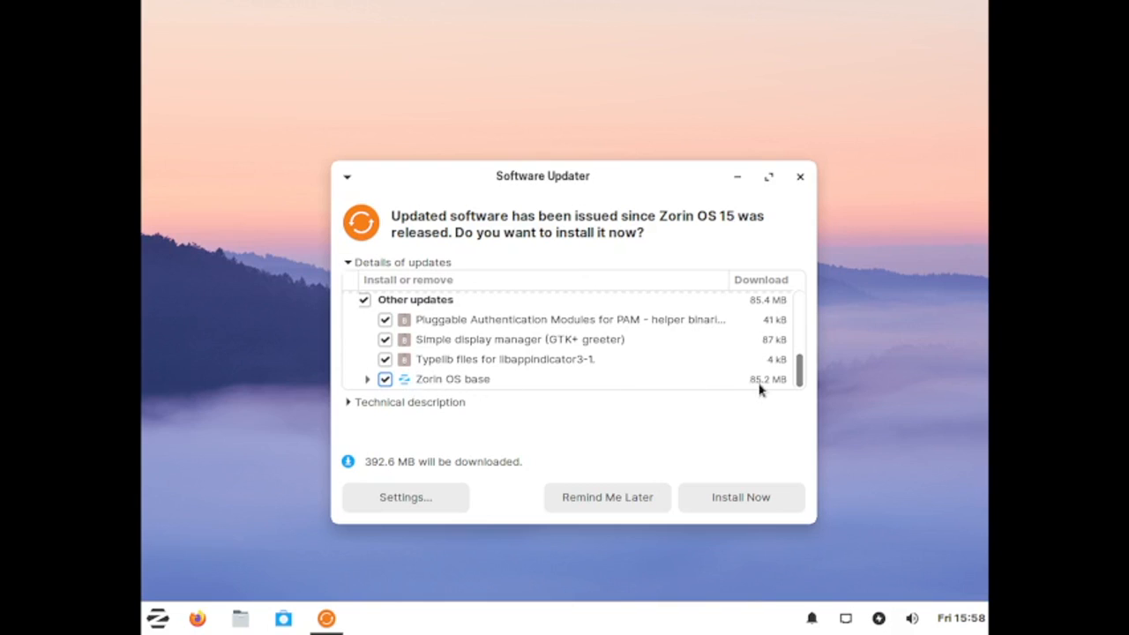
pyautogui.click(800, 179)
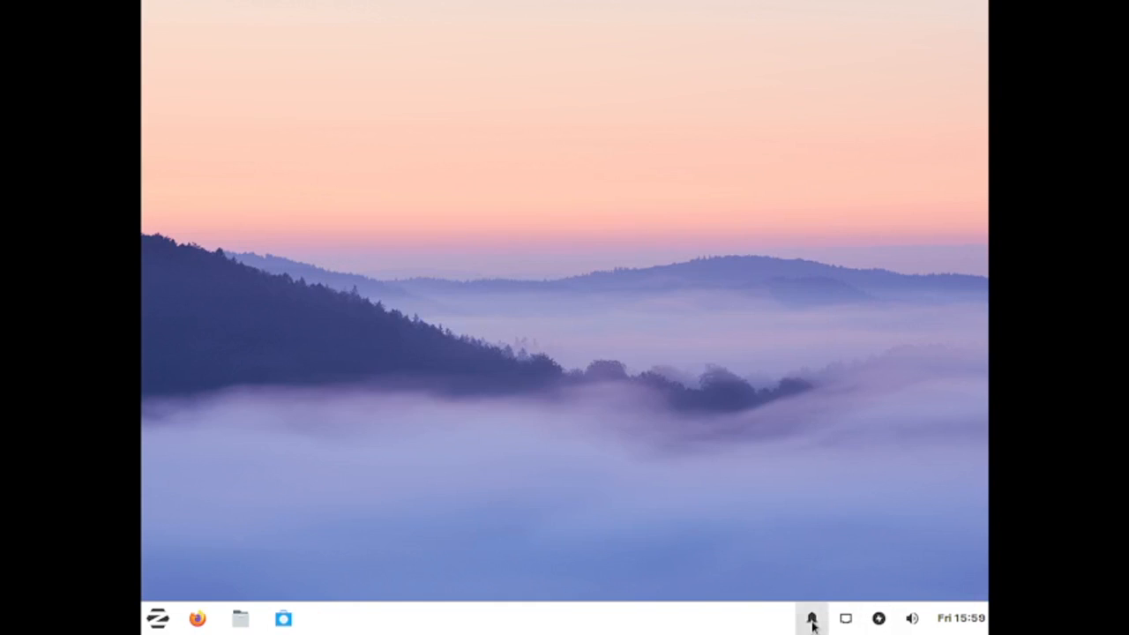
# Step: Open the notification settings and view the Log tab
pyautogui.click(811, 619)
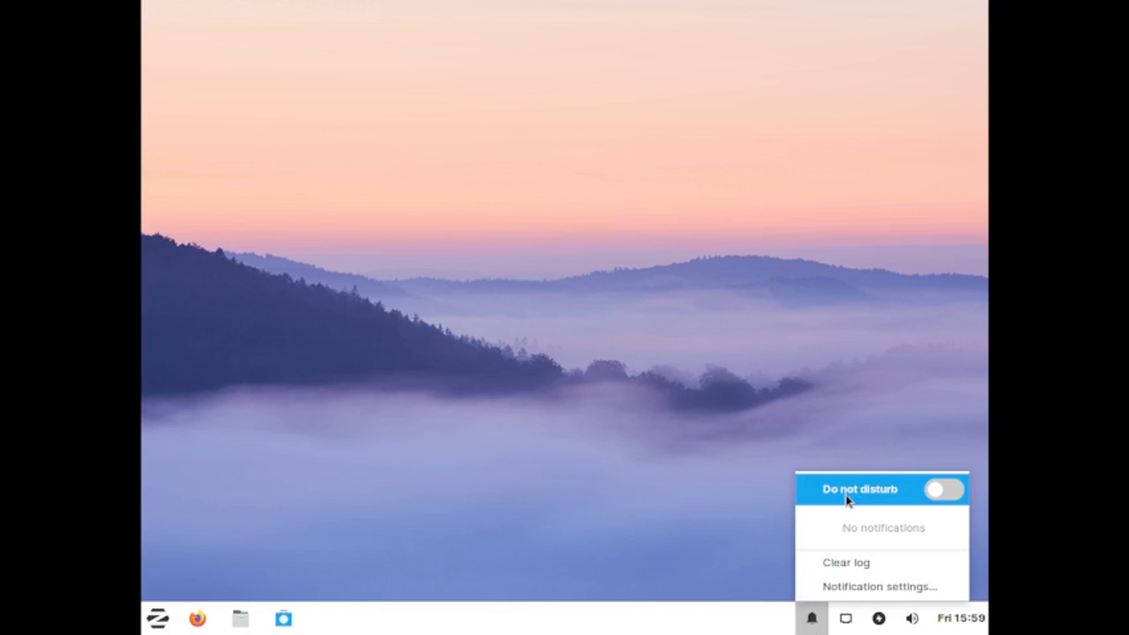
pyautogui.click(848, 587)
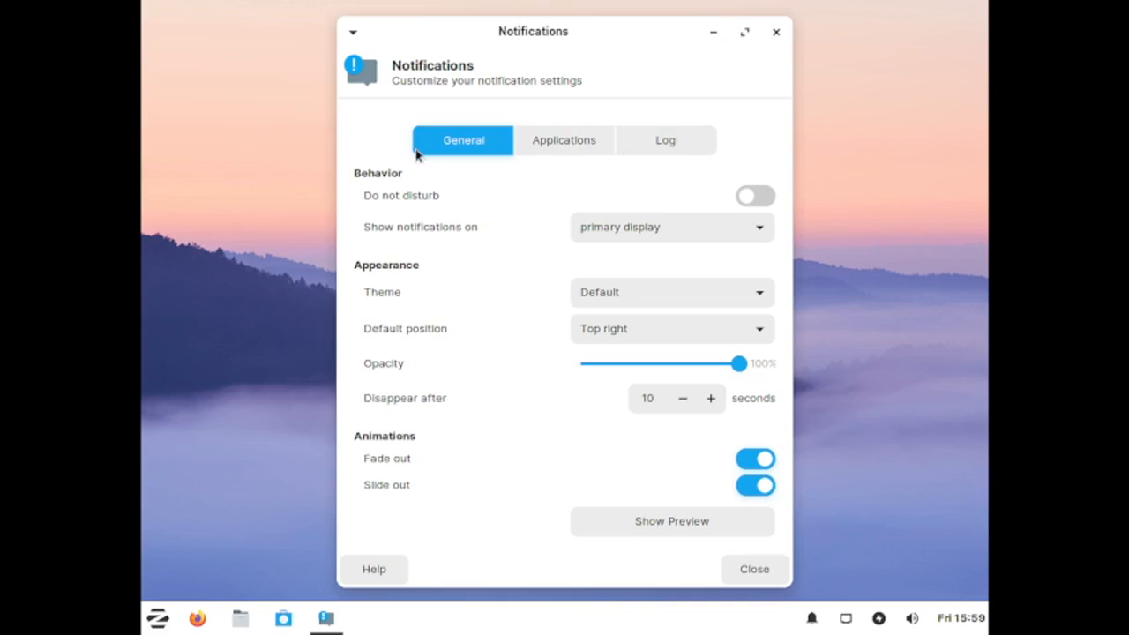
pyautogui.click(705, 145)
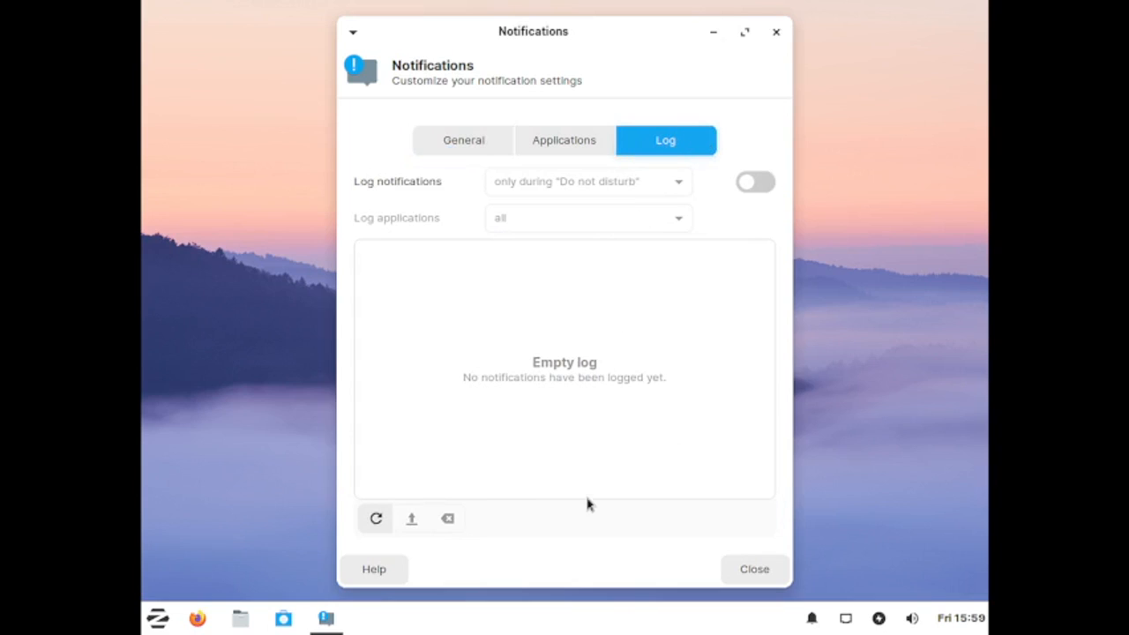
# Step: Browse the Applications and General tabs of the notification settings, including the display and theme choices
pyautogui.click(553, 150)
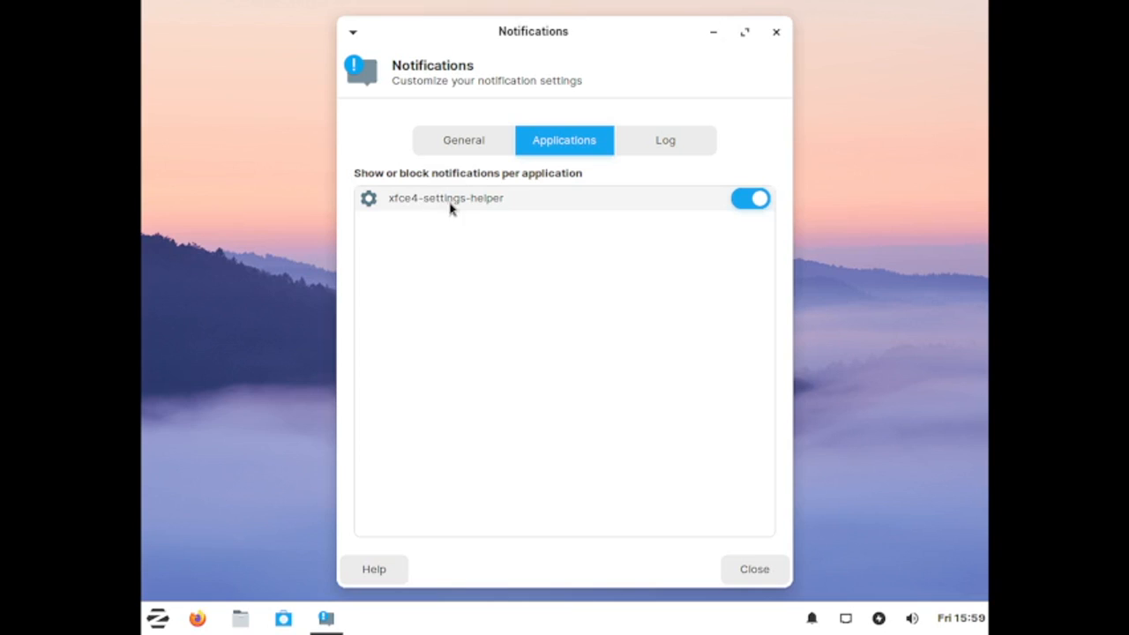
pyautogui.click(453, 141)
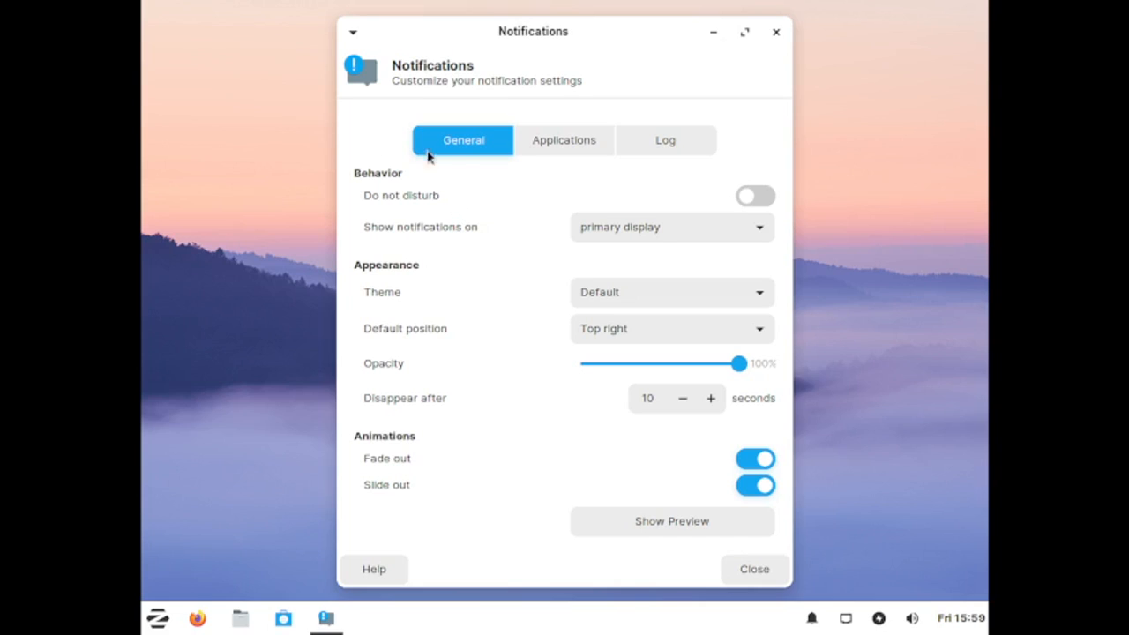
pyautogui.click(665, 228)
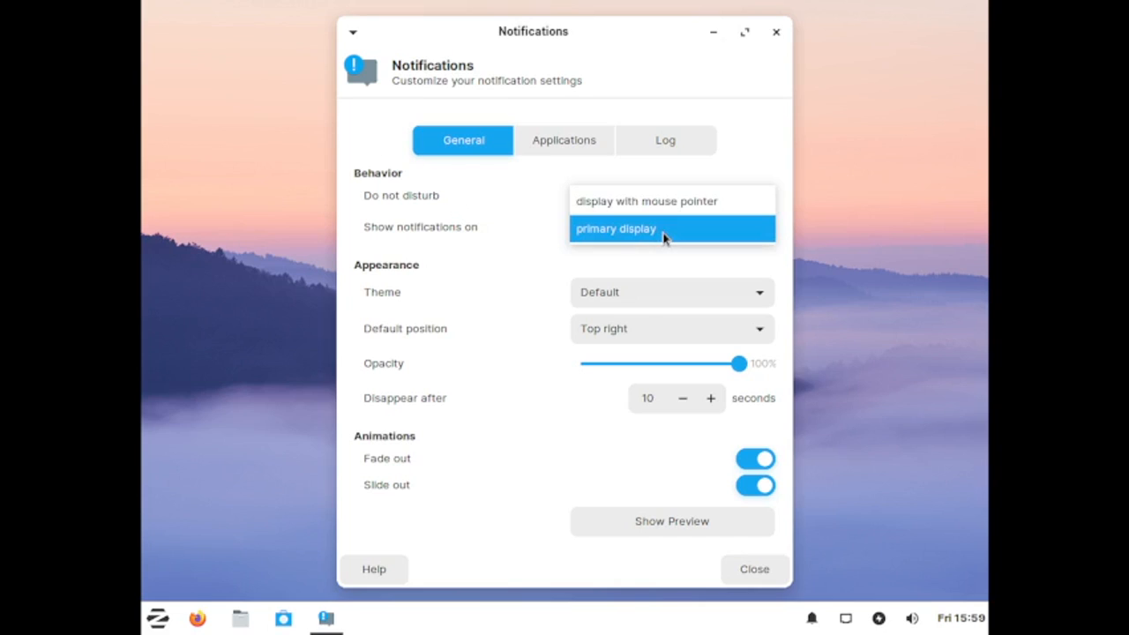
pyautogui.click(469, 222)
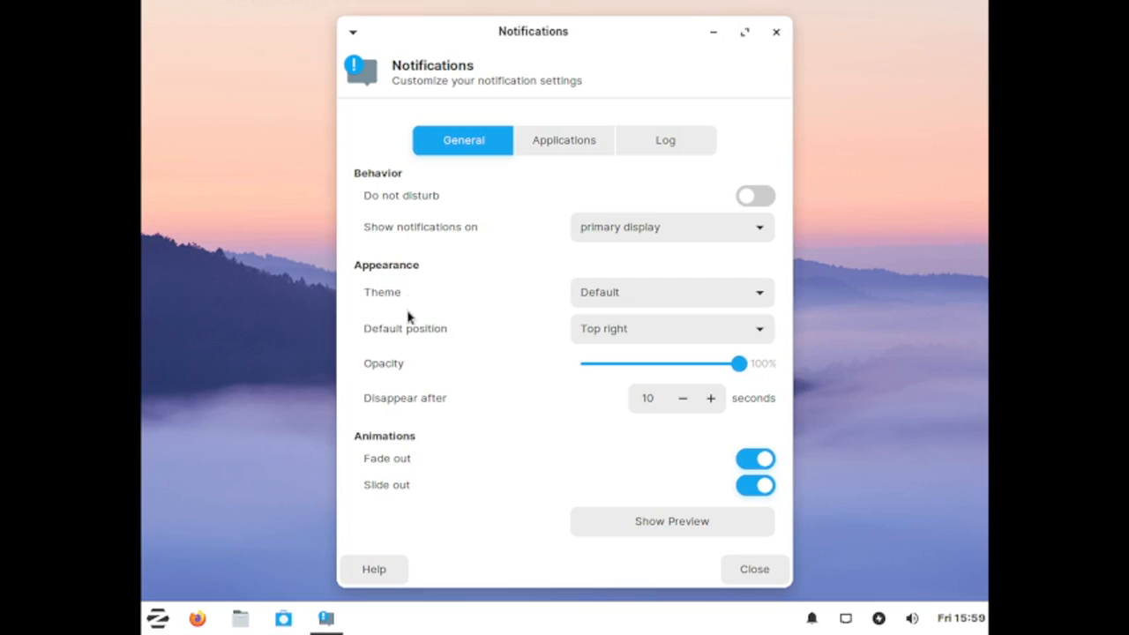
pyautogui.click(722, 295)
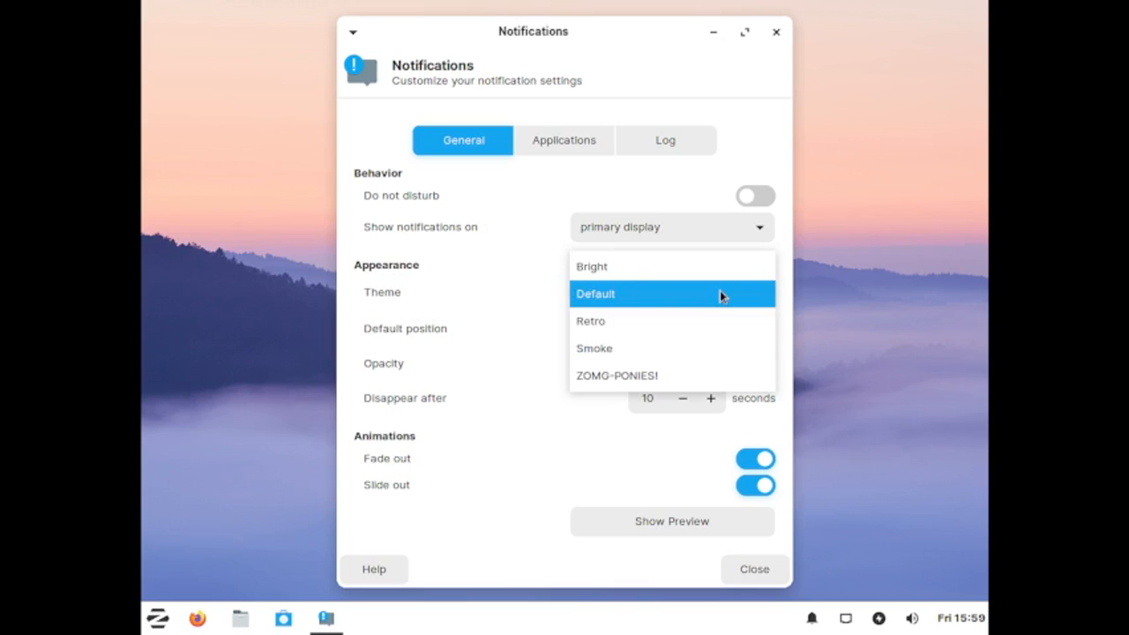
pyautogui.click(467, 305)
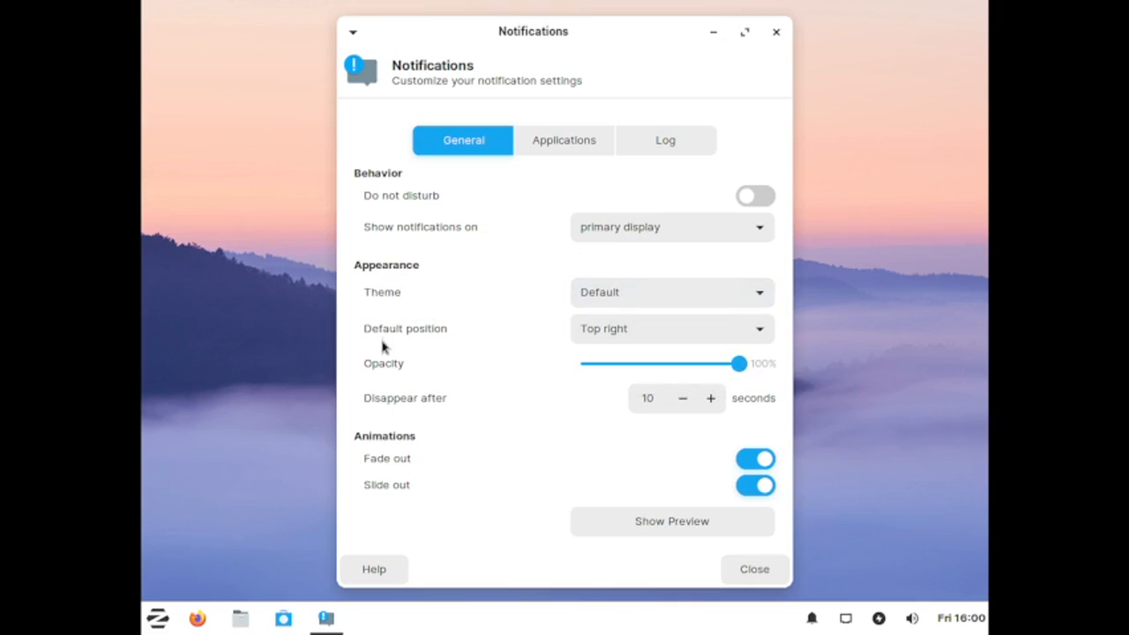
# Step: Set the notification opacity to 0%
pyautogui.click(655, 341)
pyautogui.click(654, 338)
pyautogui.moveTo(736, 369); pyautogui.dragTo(574, 390)
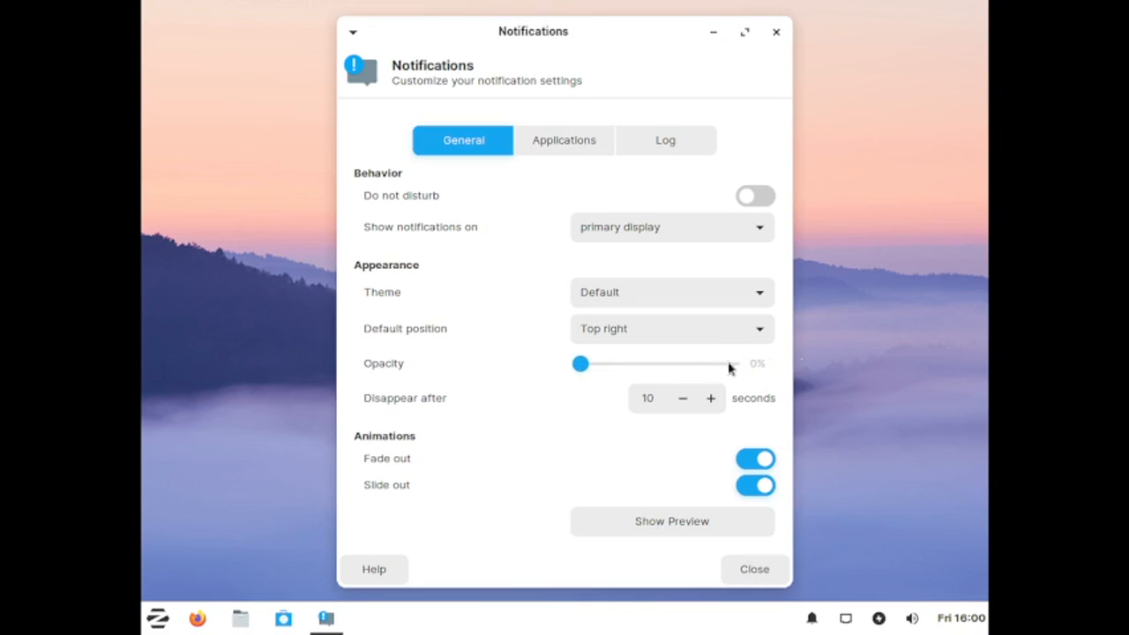
pyautogui.moveTo(581, 366)
pyautogui.mouseDown()
pyautogui.moveTo(695, 378)
pyautogui.moveTo(575, 368)
pyautogui.mouseUp()
# Step: Open the notification theme choices once more, then close the Notifications dialog
pyautogui.click(642, 300)
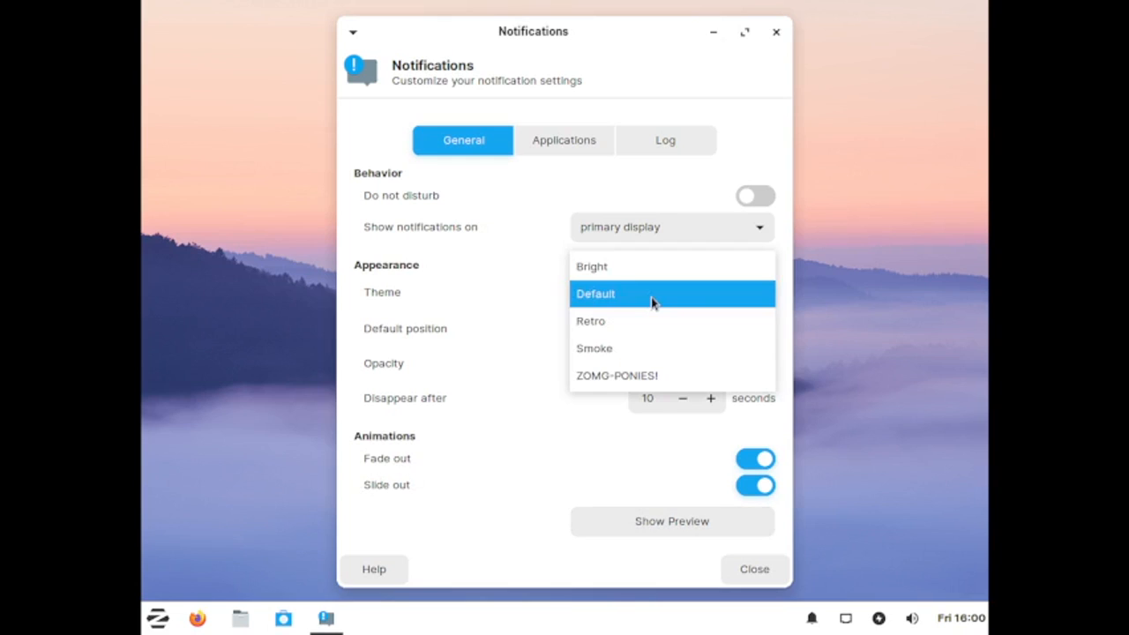
pyautogui.click(486, 299)
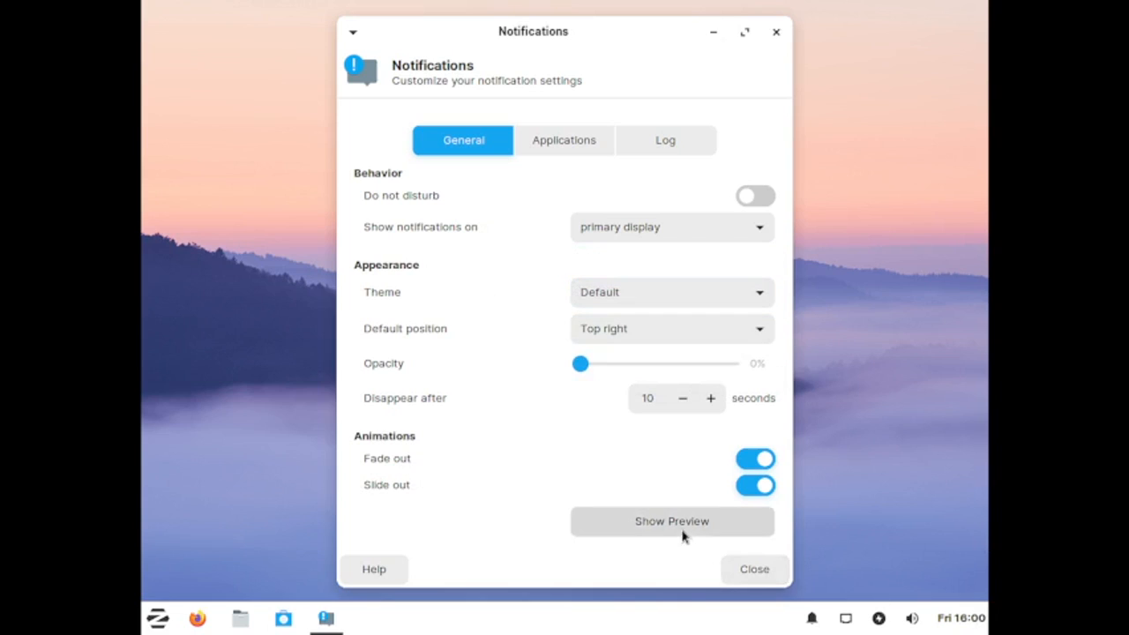
pyautogui.click(750, 570)
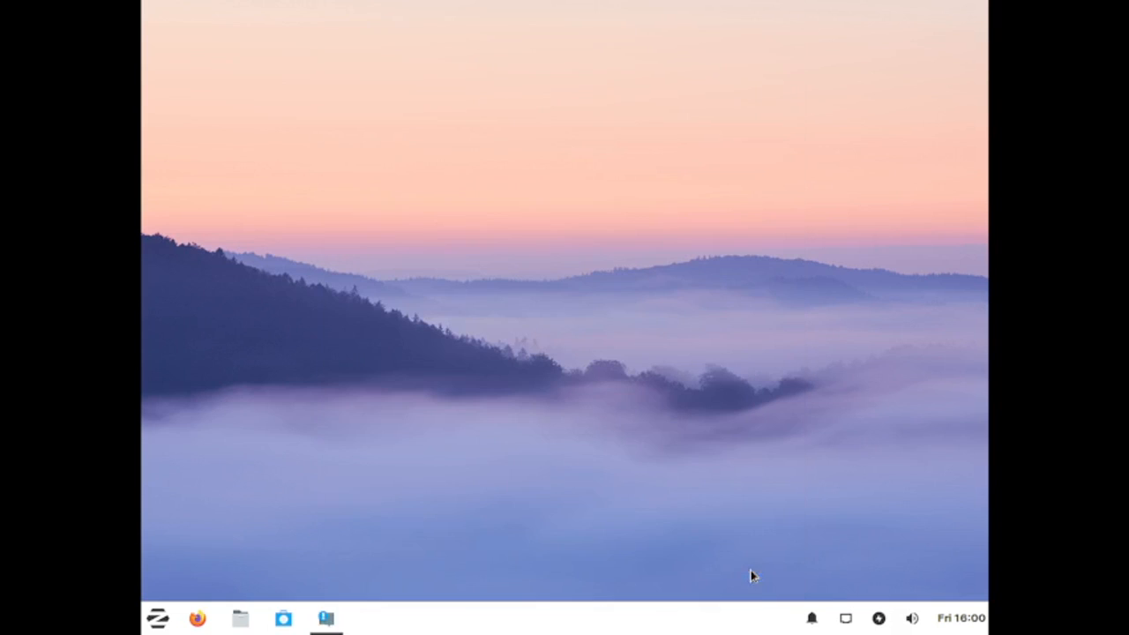
# Step: Open the power manager settings and view the System and Display tabs
pyautogui.click(881, 619)
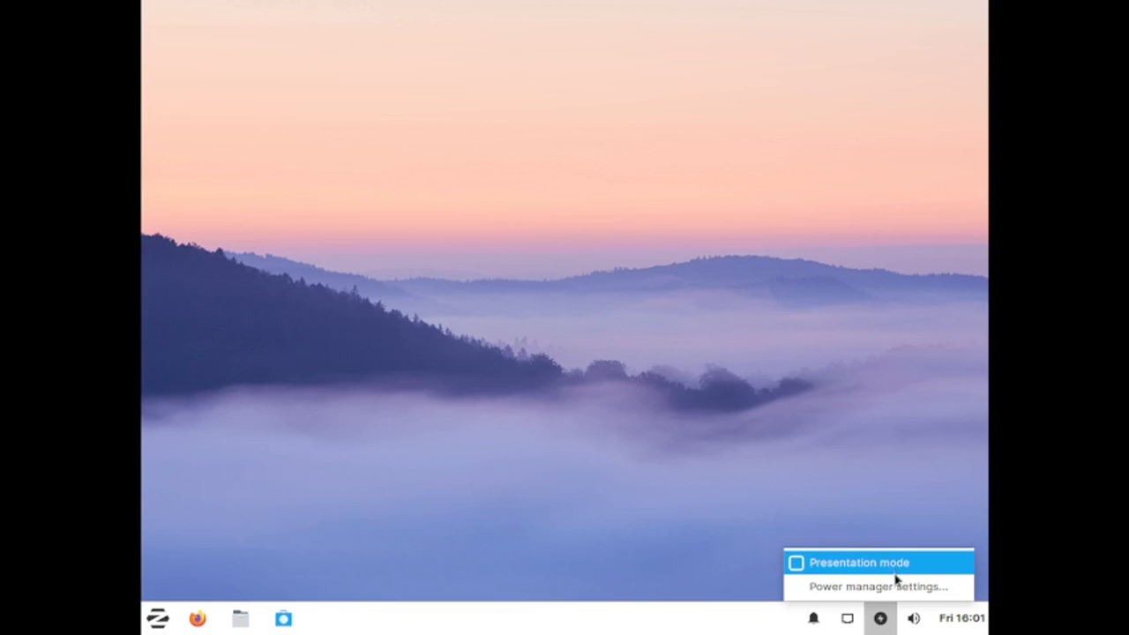
pyautogui.click(891, 586)
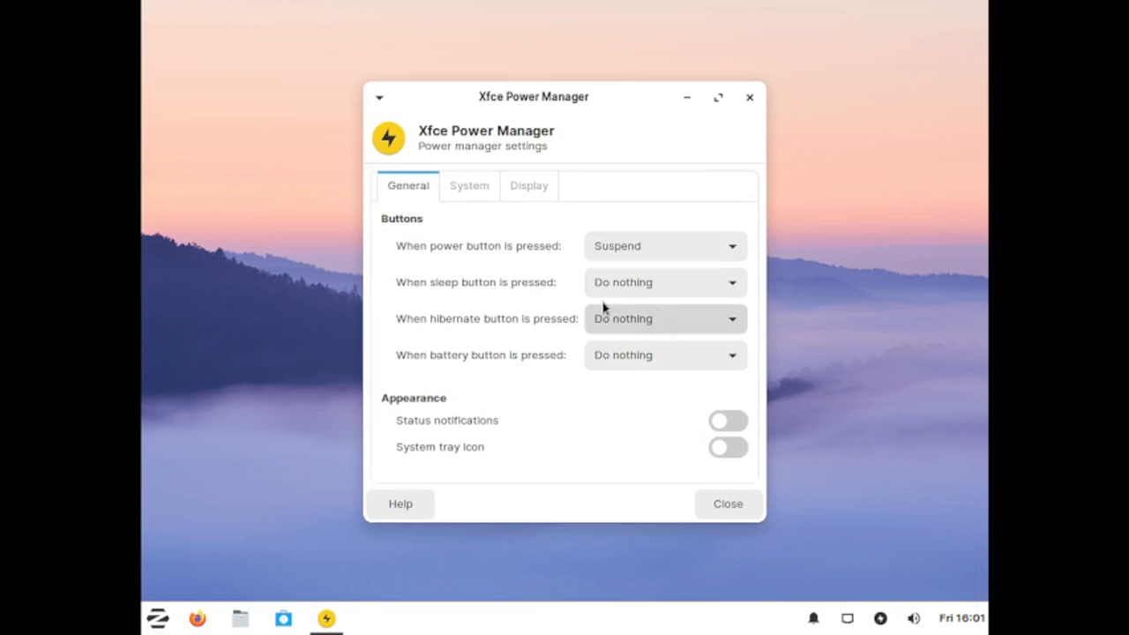
pyautogui.click(472, 188)
pyautogui.click(531, 188)
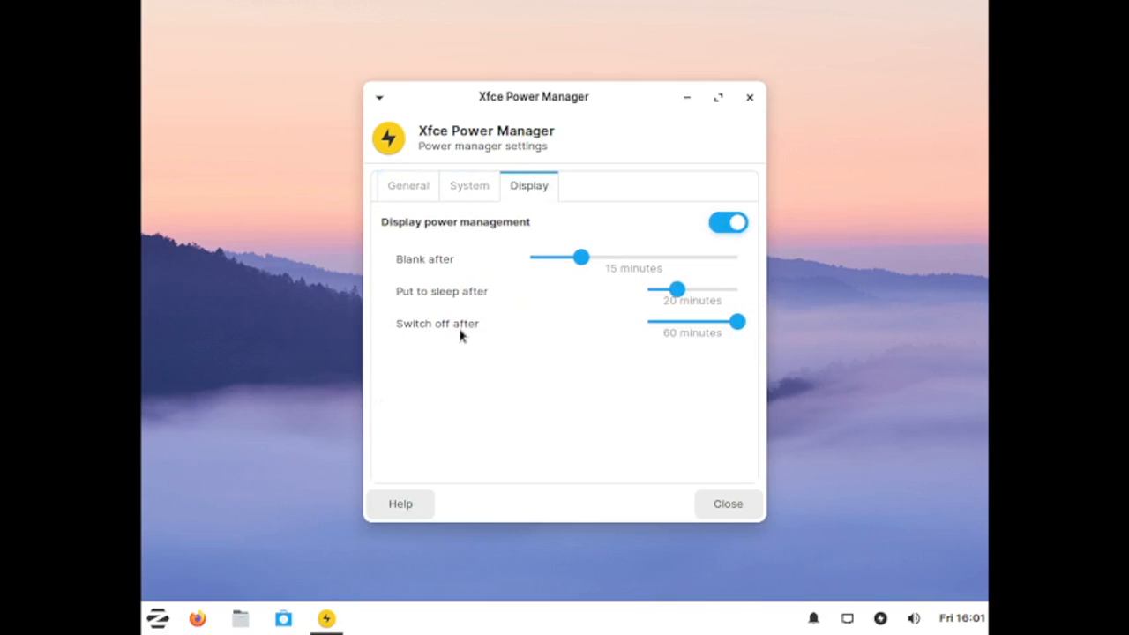
pyautogui.click(463, 185)
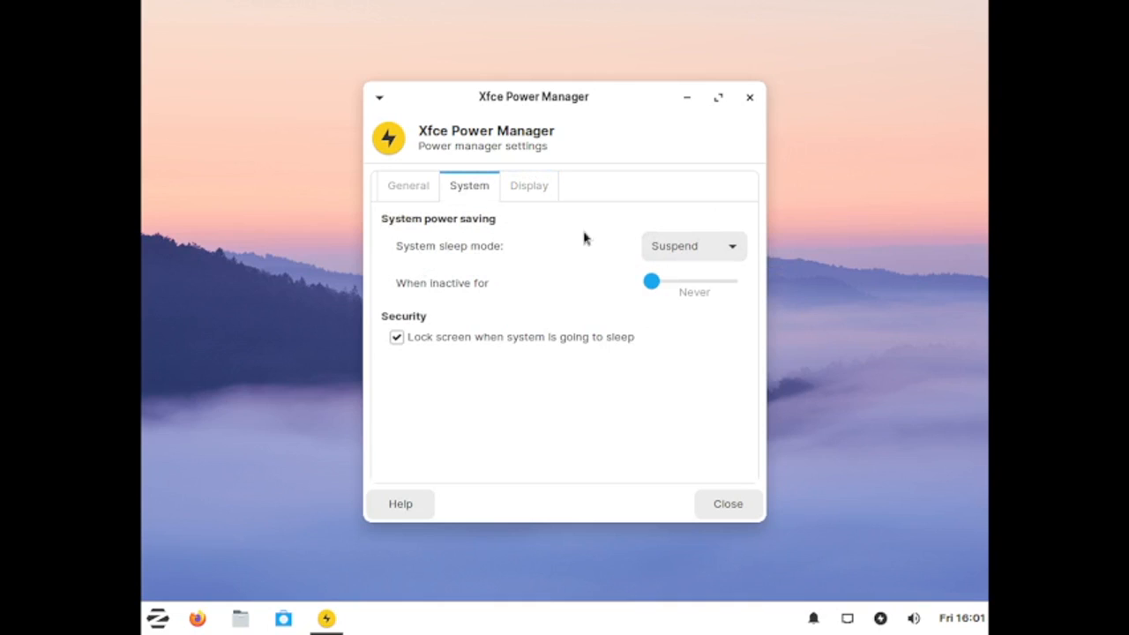
# Step: Open the system sleep mode choices, keep Suspend, and return to the General tab
pyautogui.click(719, 246)
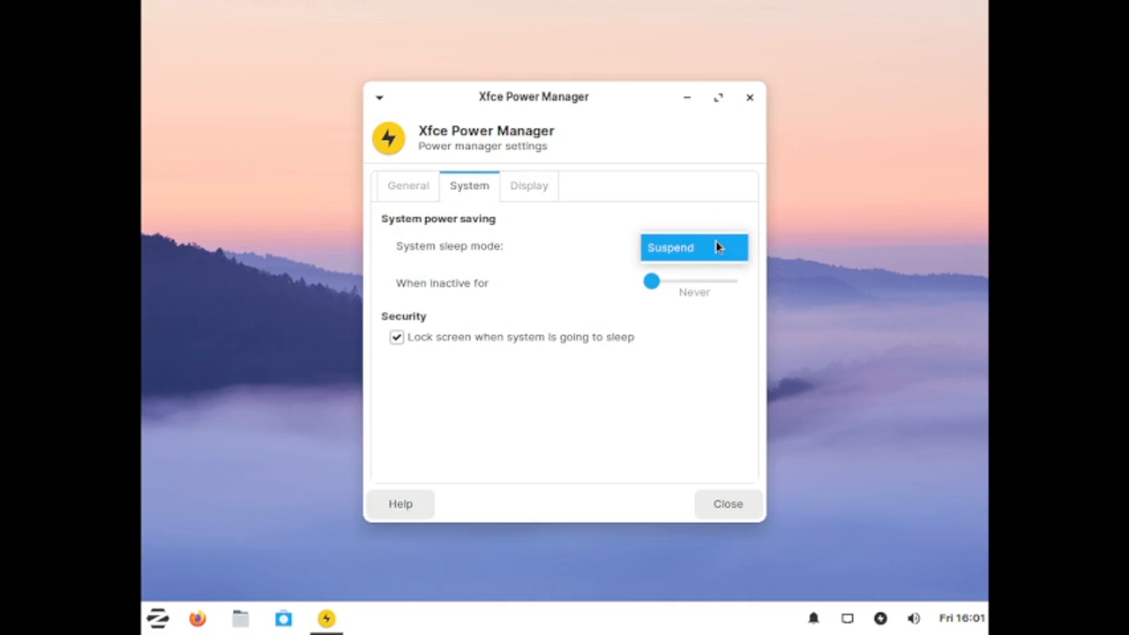
pyautogui.click(626, 250)
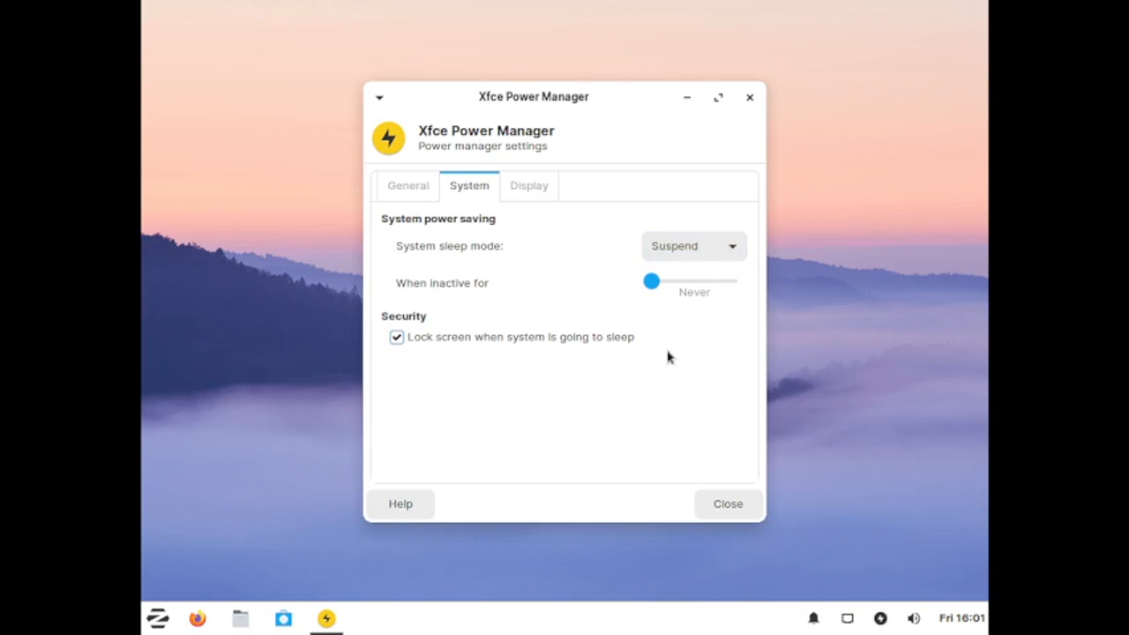
pyautogui.click(405, 187)
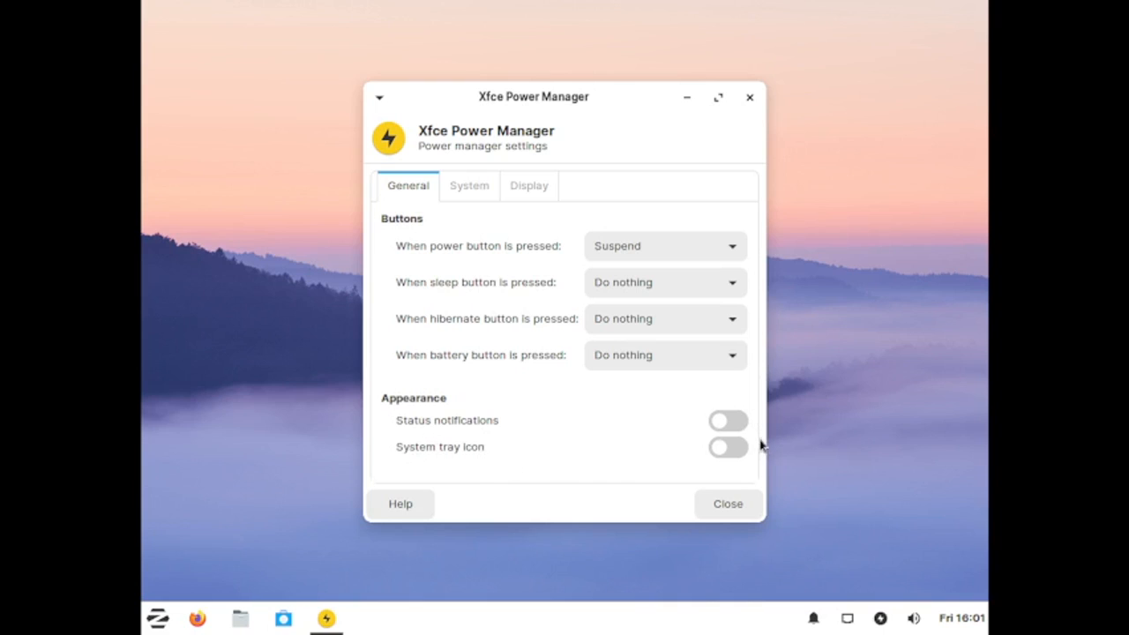
# Step: Toggle the system tray icon and status notifications on and back off, then close the power manager
pyautogui.click(731, 455)
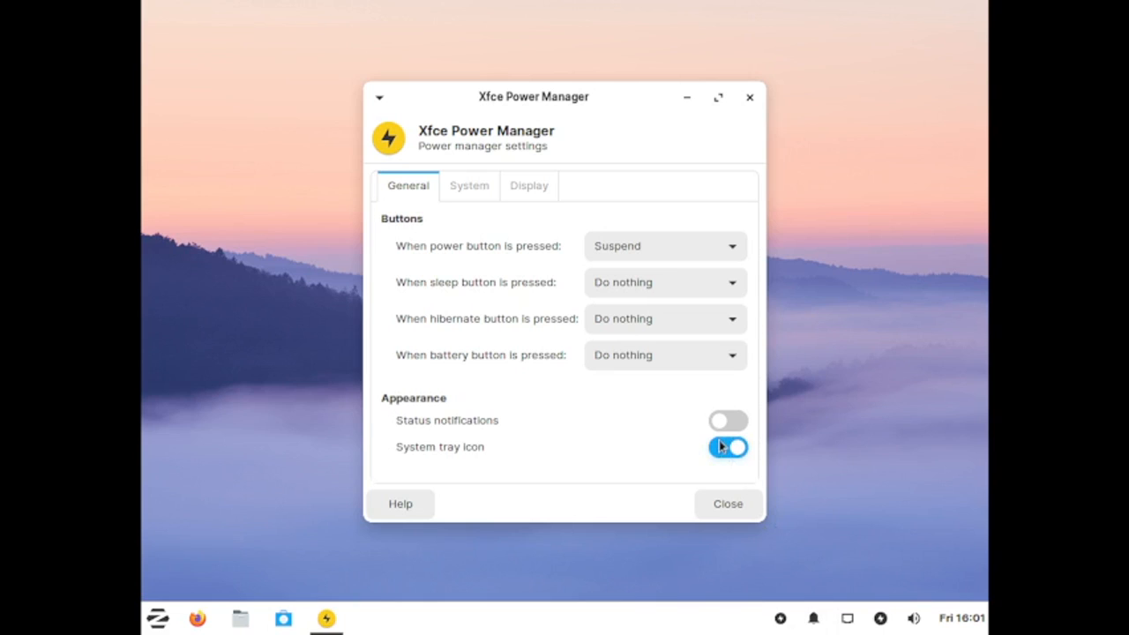
pyautogui.click(721, 447)
pyautogui.click(746, 425)
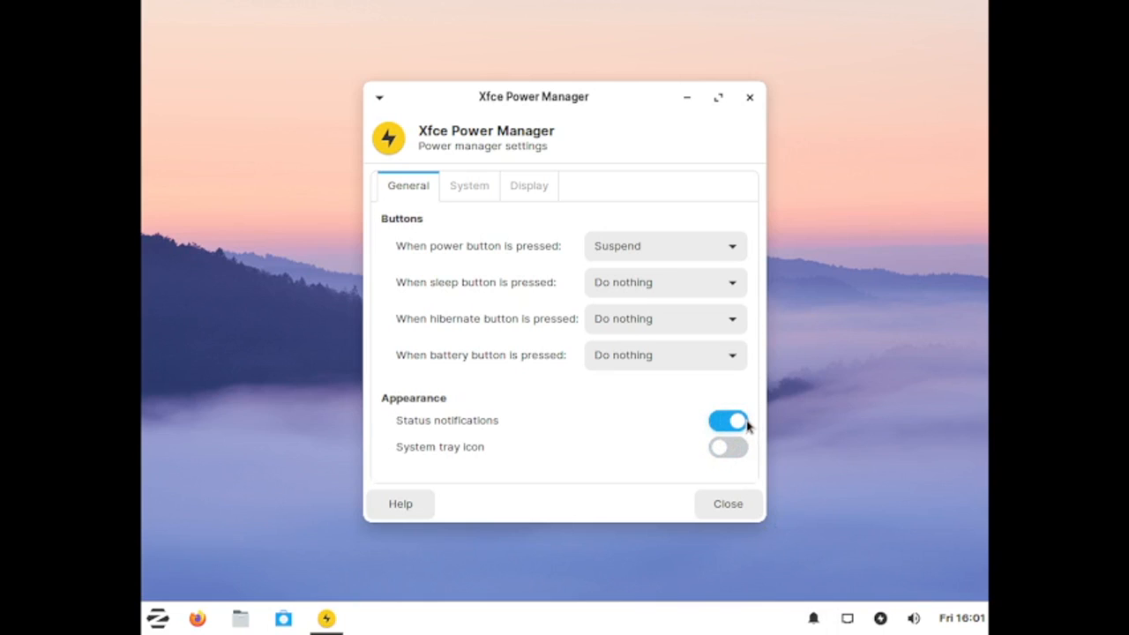
pyautogui.click(724, 422)
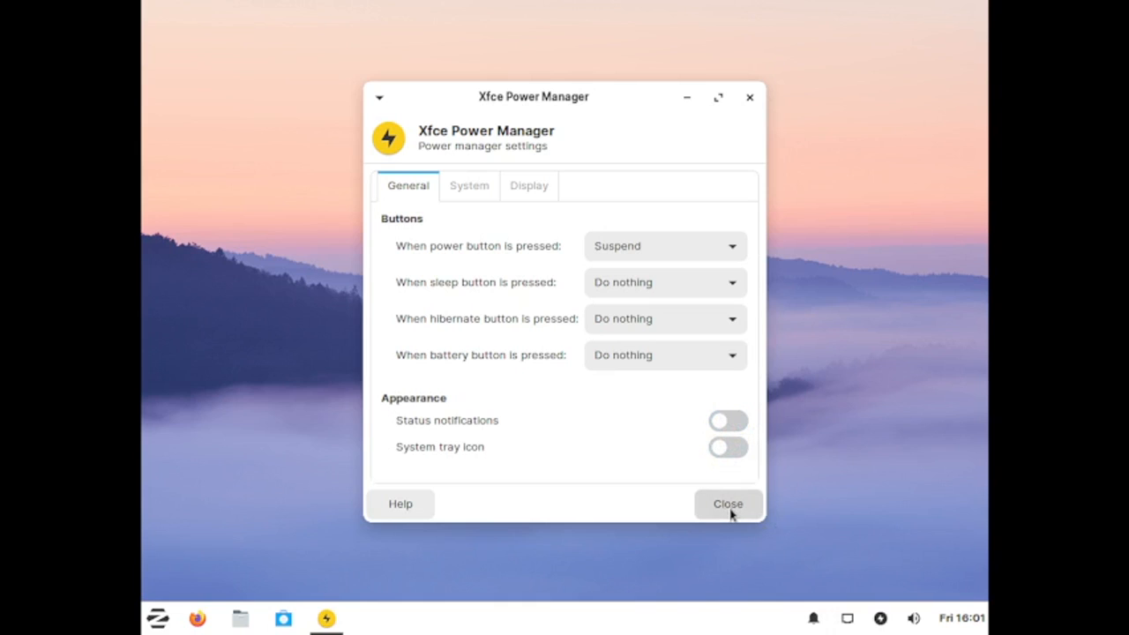
pyautogui.click(729, 505)
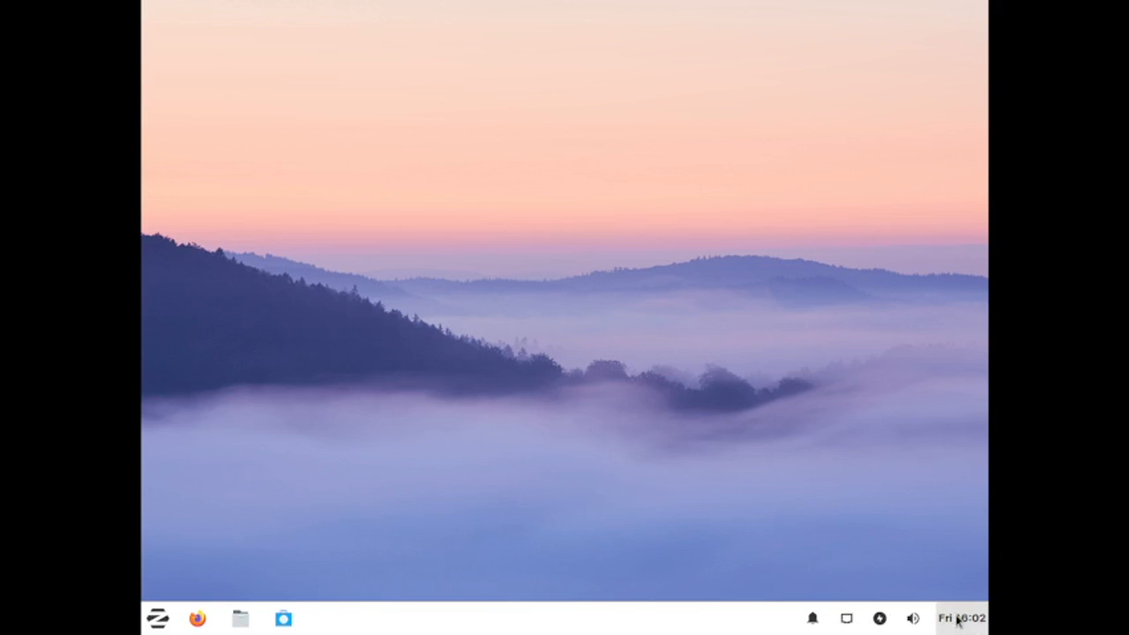
# Step: Open the audio mixer from the volume menu and move the Volume Control window toward the centre
pyautogui.click(912, 620)
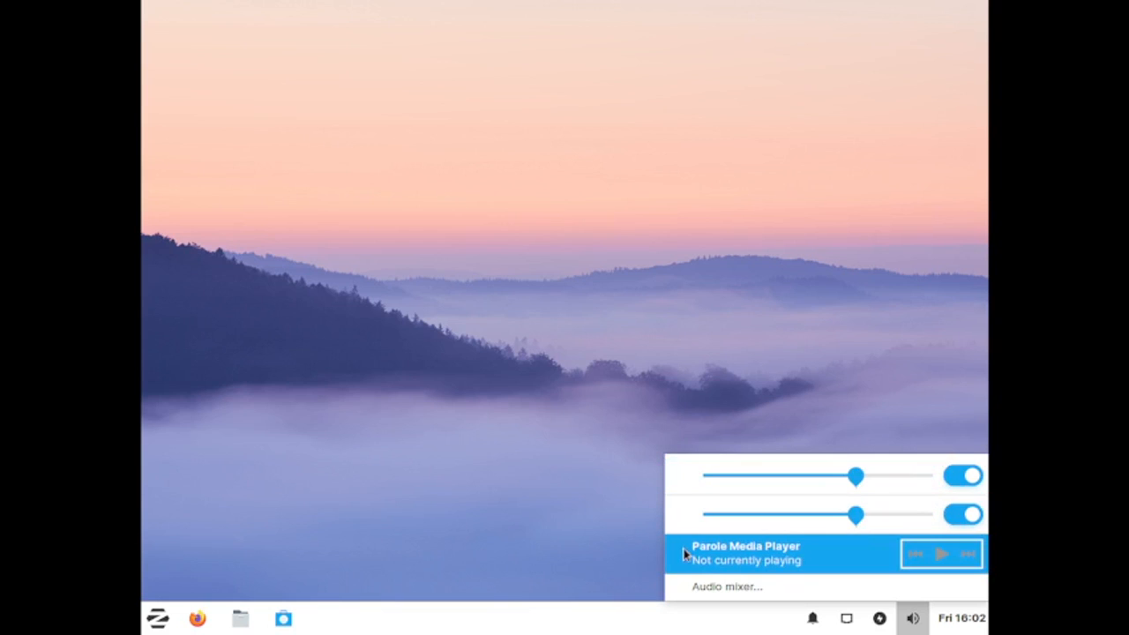
pyautogui.click(781, 588)
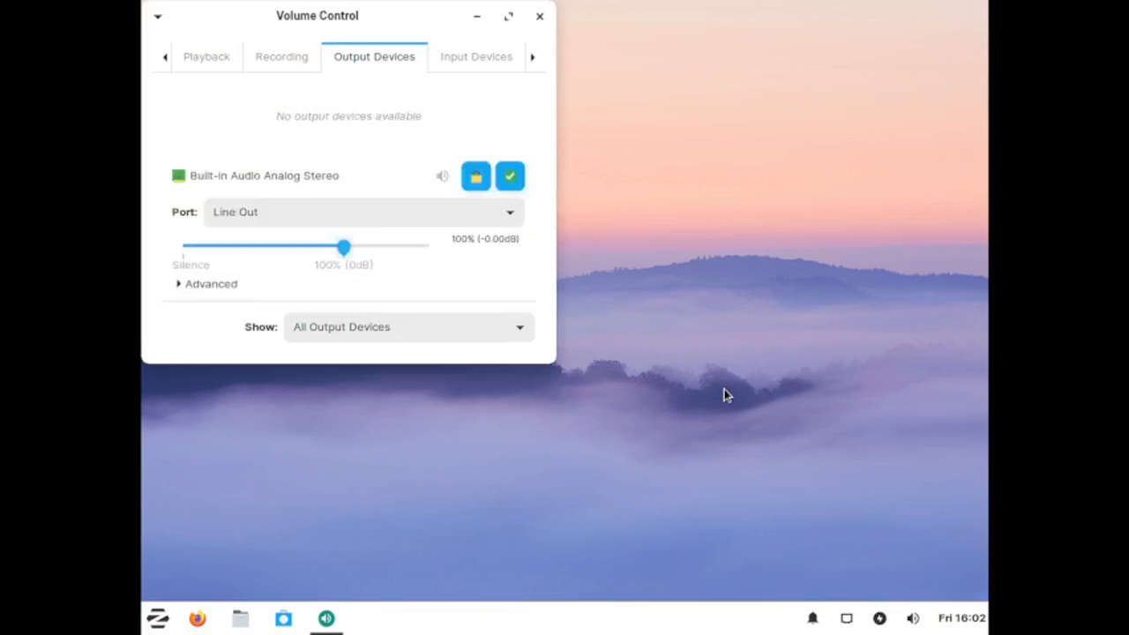
pyautogui.moveTo(280, 12); pyautogui.dragTo(582, 79)
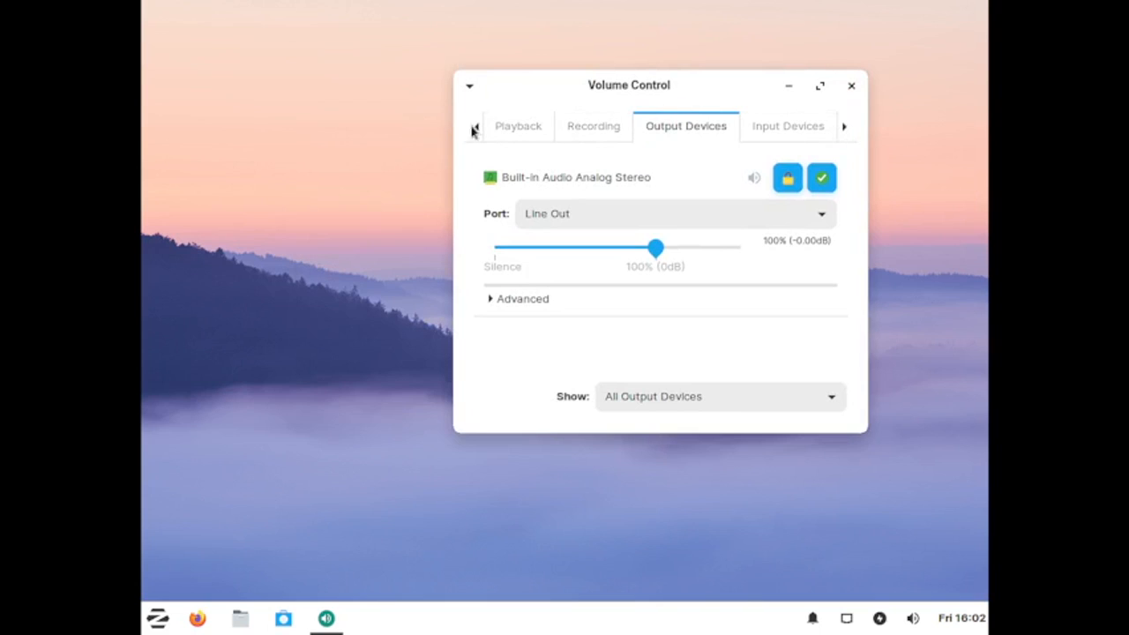
# Step: Browse the Volume Control tabs, including the audio profile choices on the Configuration tab
pyautogui.click(507, 131)
pyautogui.click(607, 138)
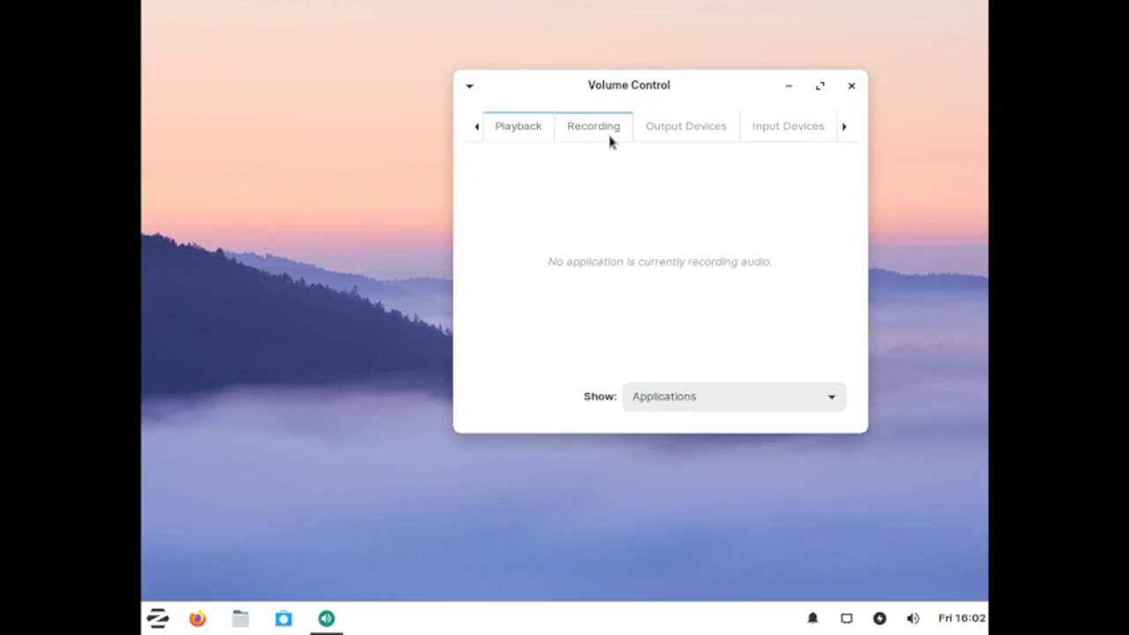
pyautogui.click(698, 141)
pyautogui.click(783, 137)
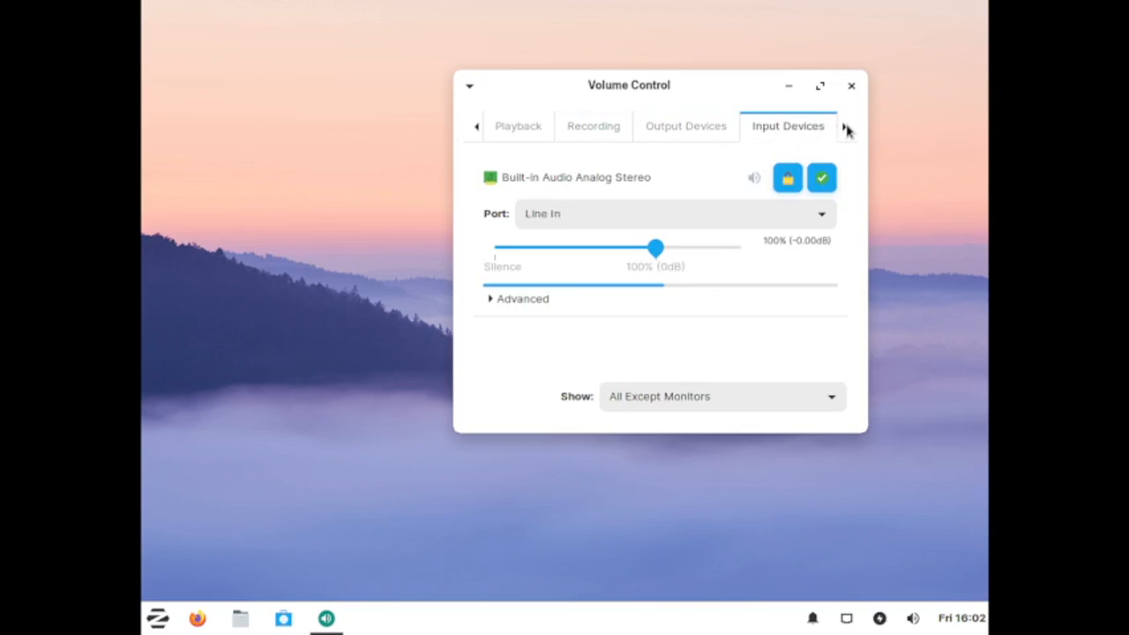
pyautogui.click(845, 128)
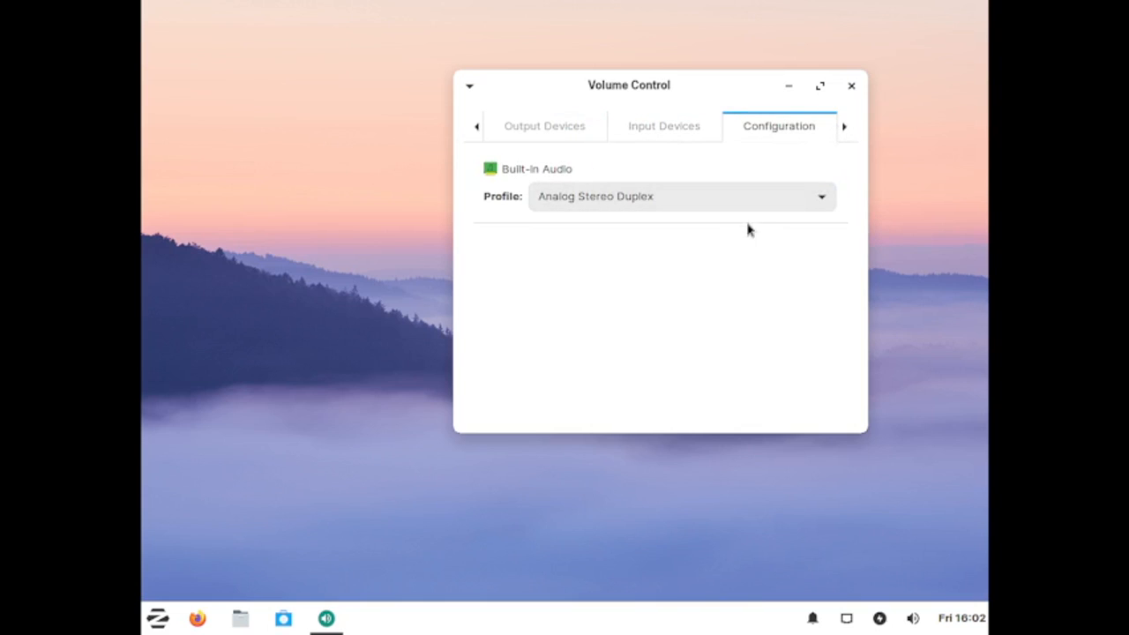
pyautogui.click(721, 195)
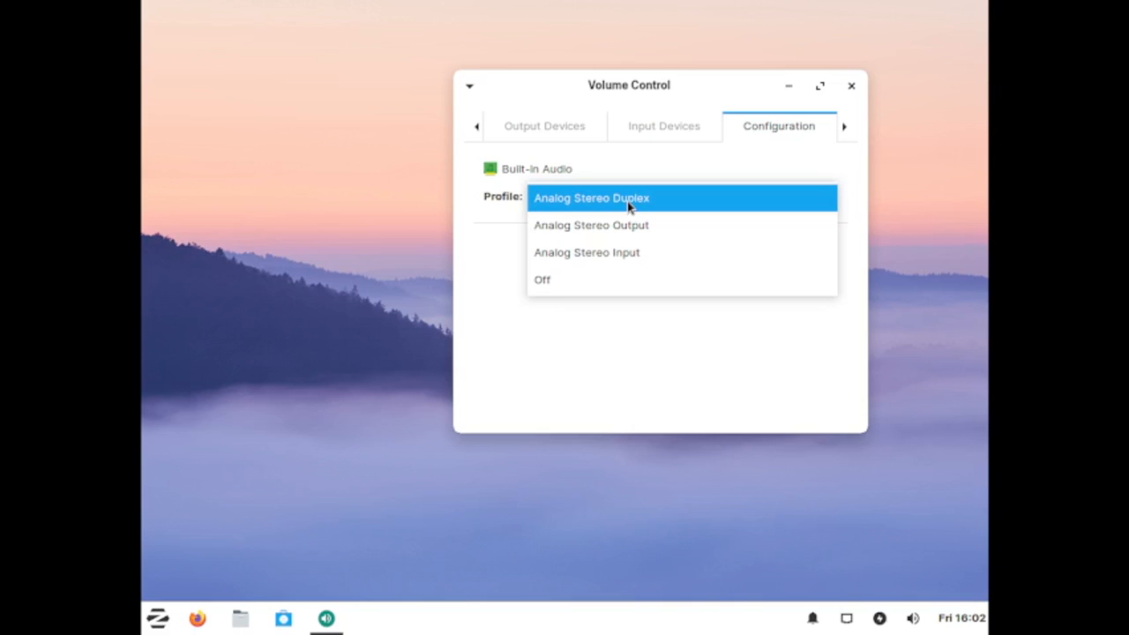
pyautogui.click(653, 151)
pyautogui.click(676, 124)
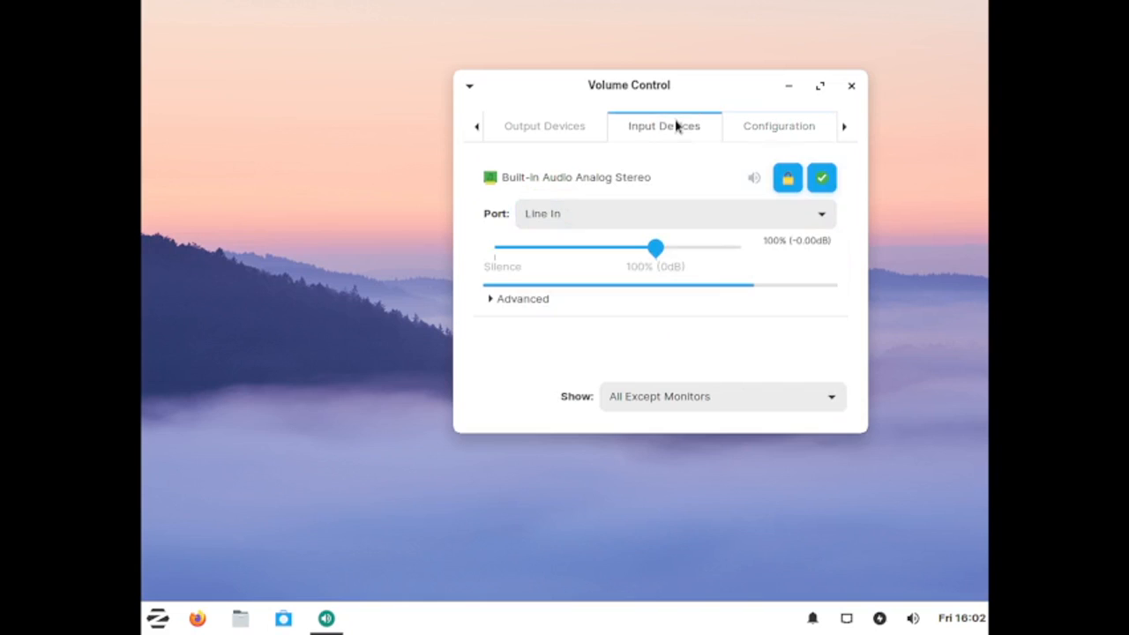
pyautogui.click(574, 125)
pyautogui.click(476, 129)
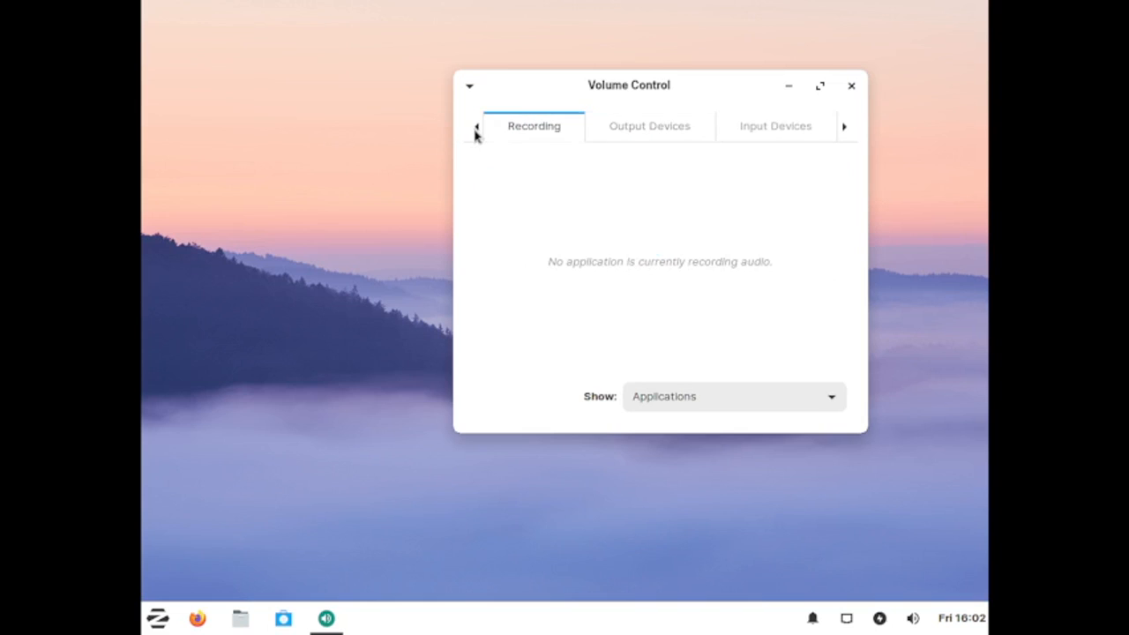
pyautogui.click(475, 129)
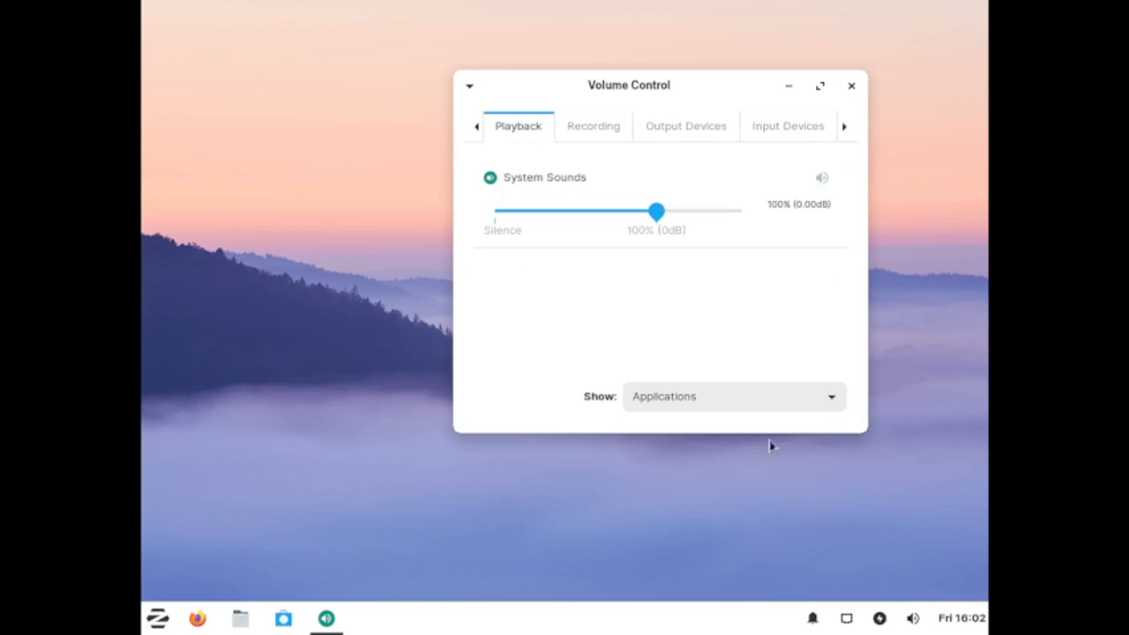
# Step: Check the Playback stream filter choices and close Volume Control
pyautogui.click(834, 401)
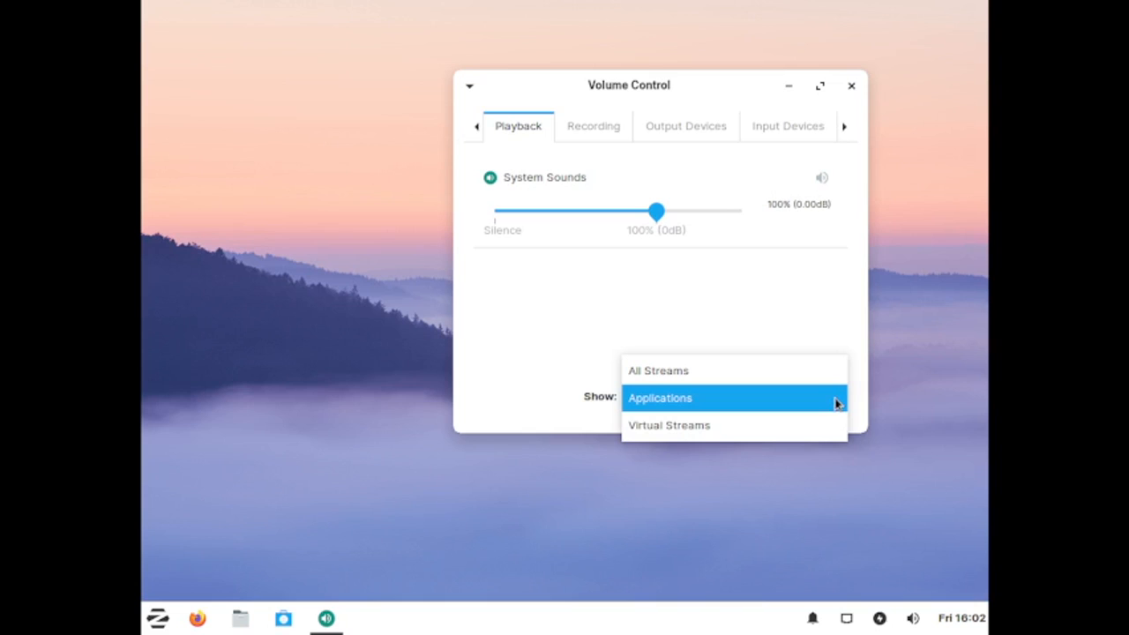
pyautogui.click(740, 317)
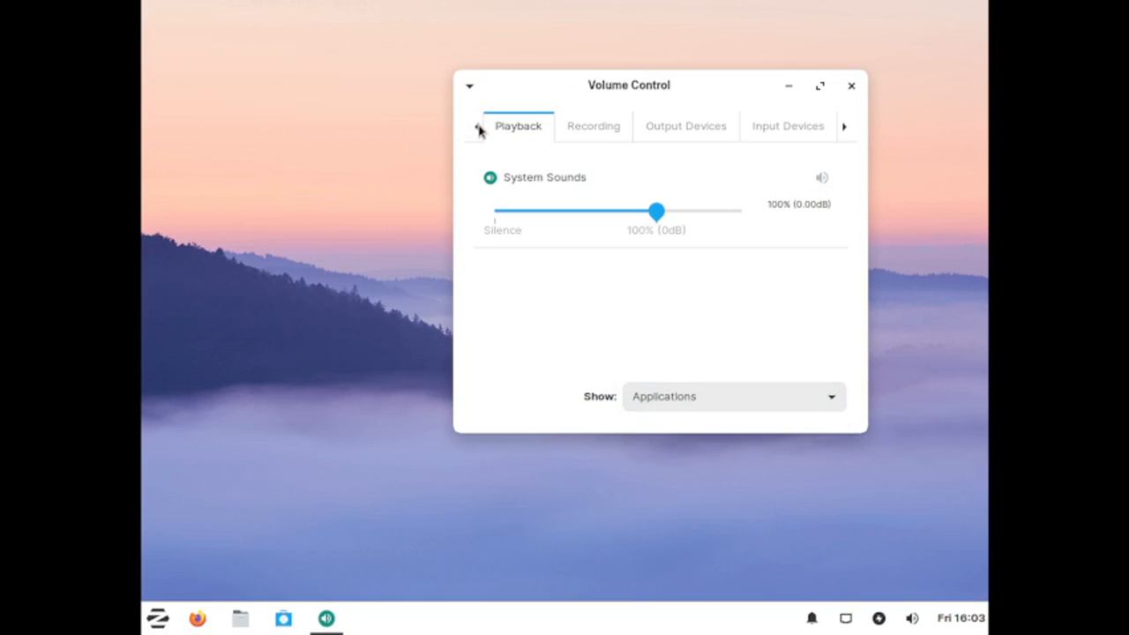
pyautogui.click(852, 86)
# Step: Open the calendar and step back two years to 2020
pyautogui.click(940, 626)
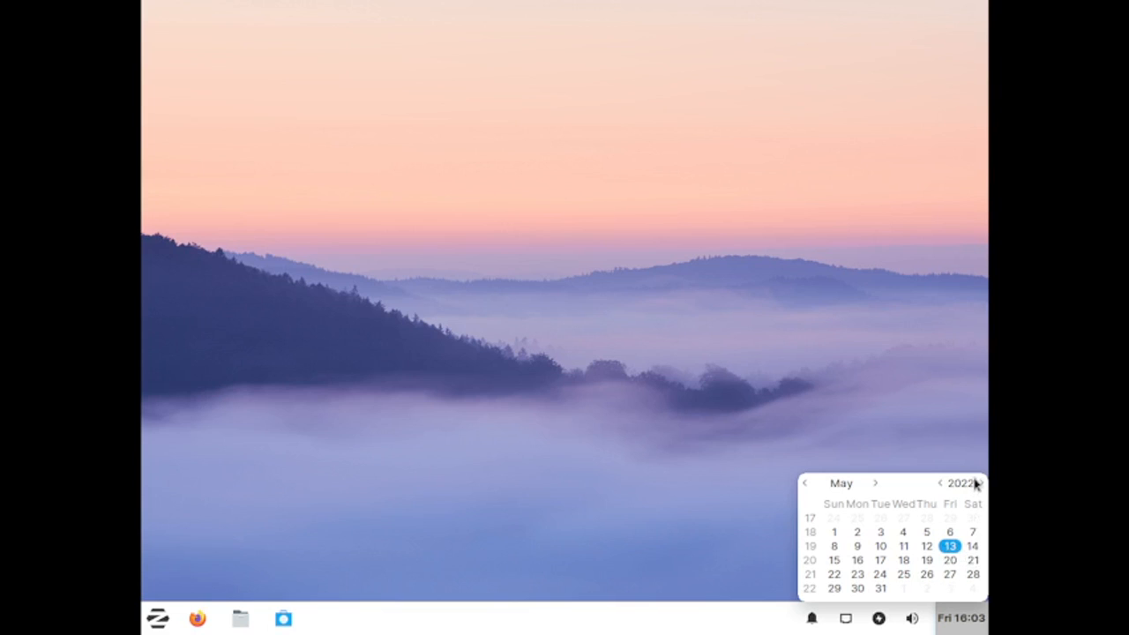
pyautogui.click(940, 484)
pyautogui.click(940, 484)
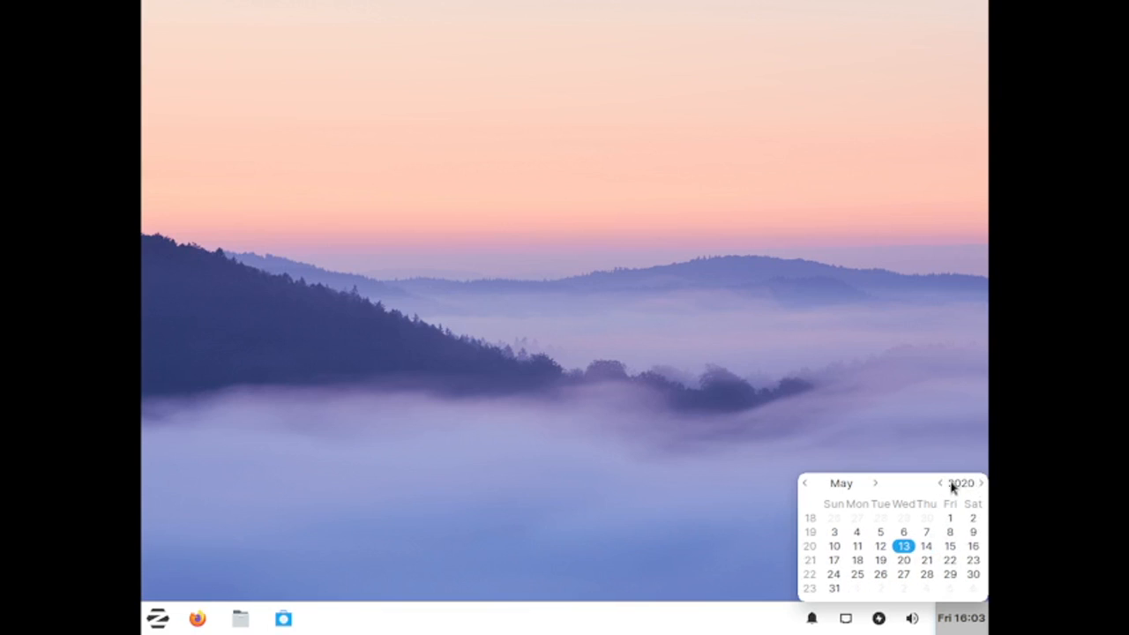
# Step: Step the calendar forward to 2022 and browse June before returning to May
pyautogui.click(981, 484)
pyautogui.click(981, 484)
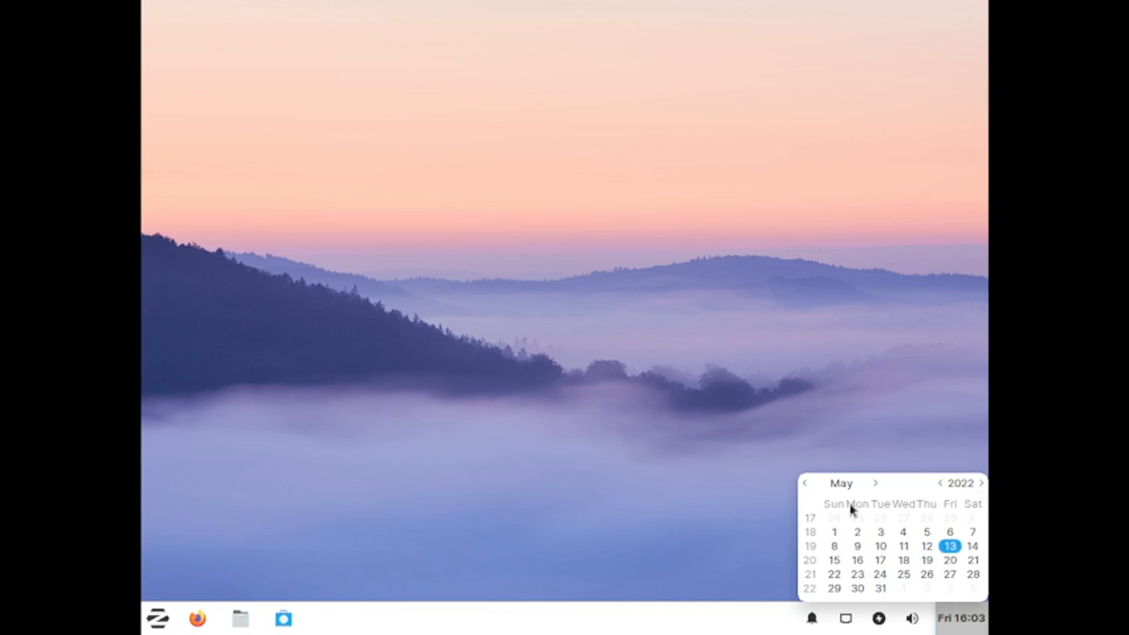
pyautogui.click(875, 484)
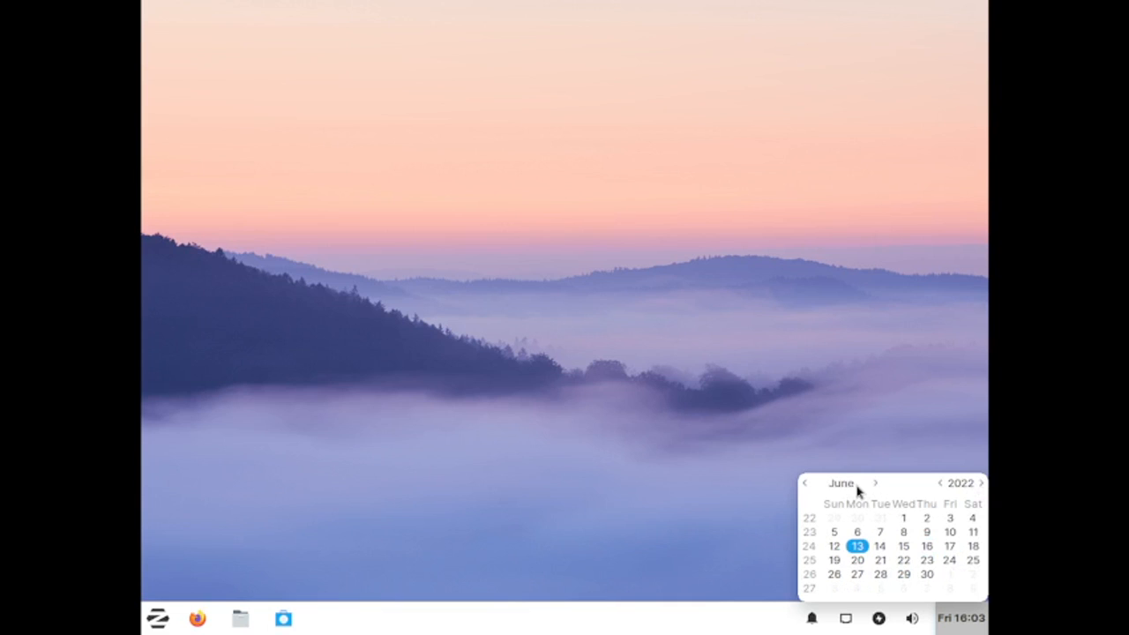
pyautogui.click(805, 484)
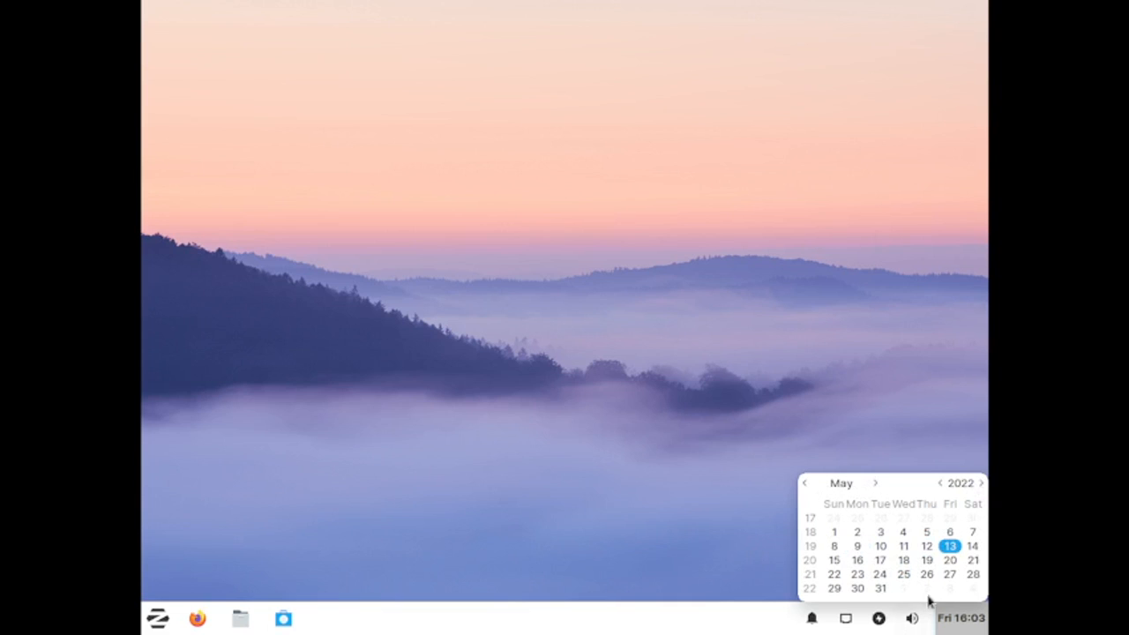
# Step: Open the Software store past its welcome screen and dismiss the download error notice
pyautogui.click(510, 537)
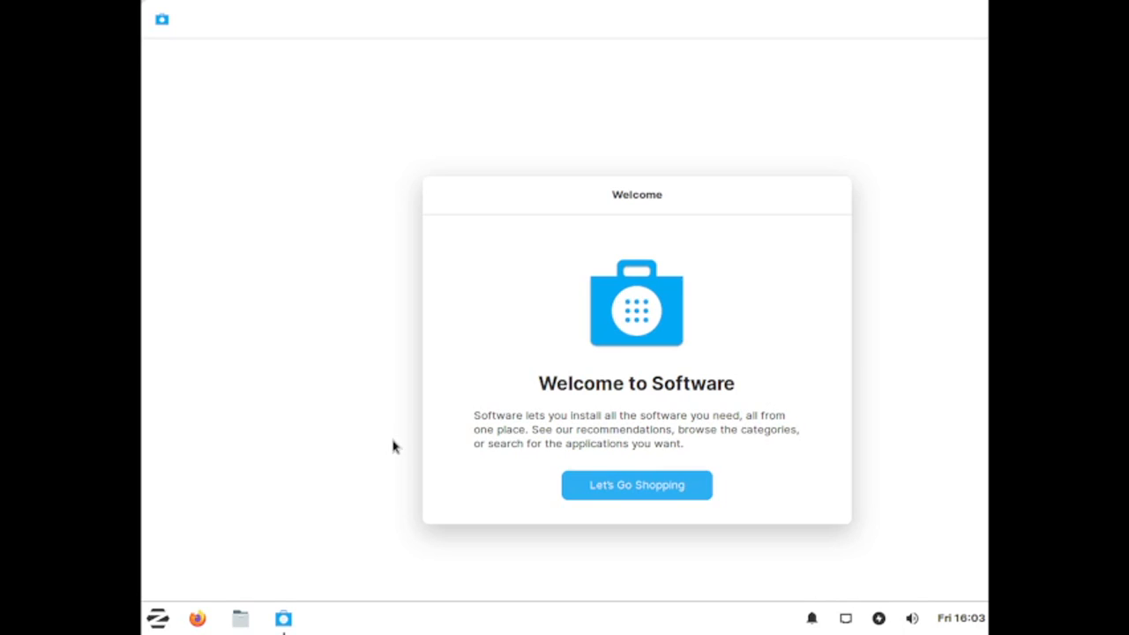
pyautogui.click(654, 484)
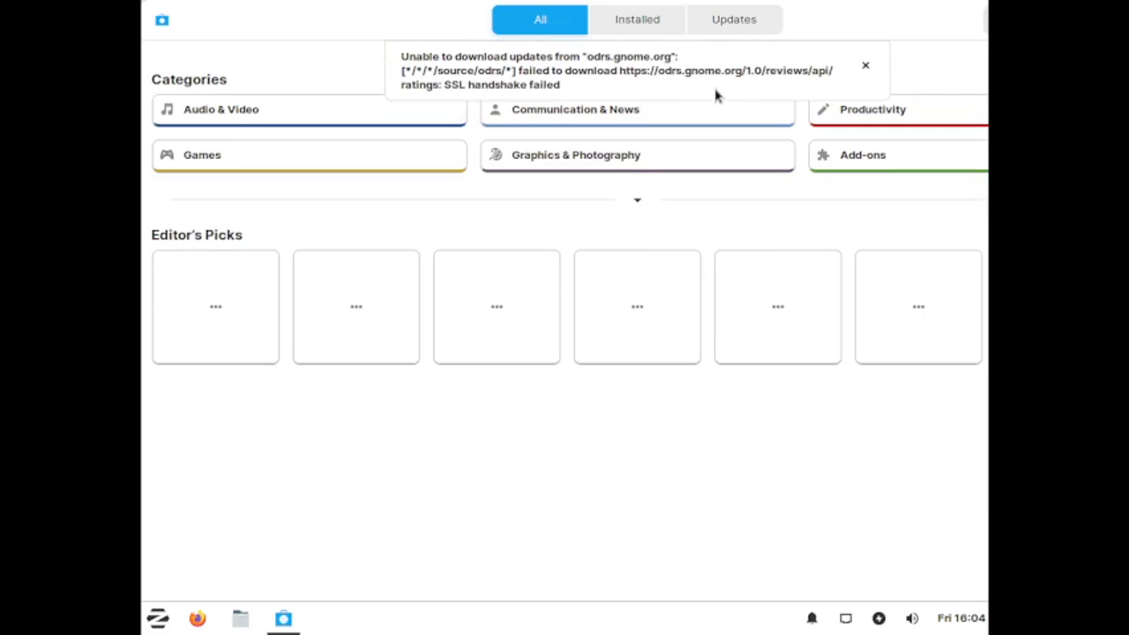
pyautogui.click(864, 67)
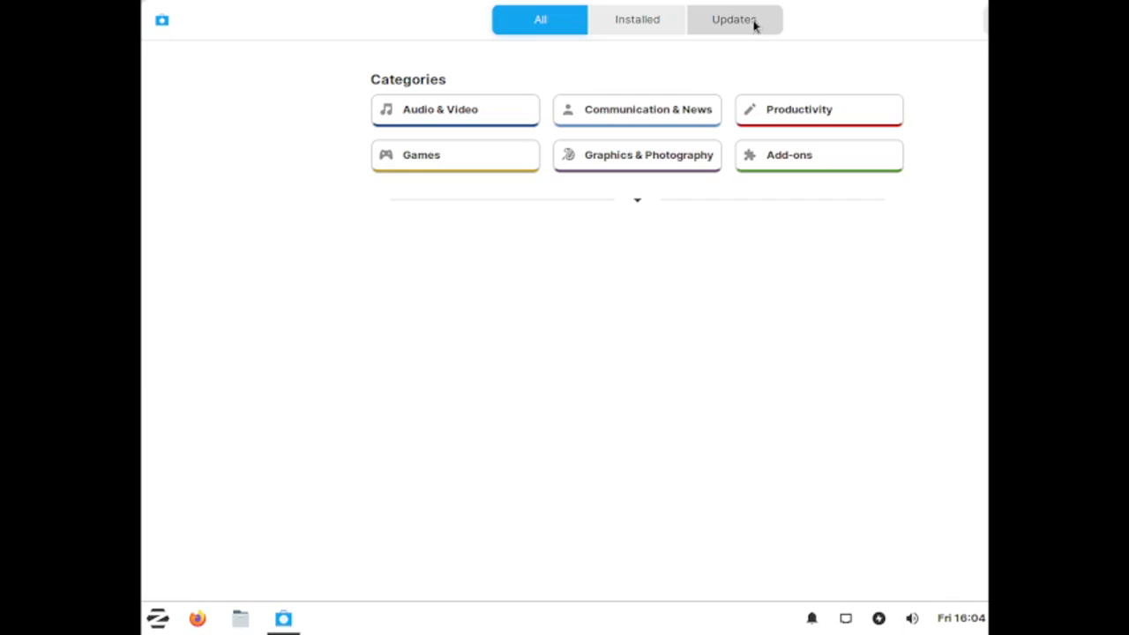
# Step: Check the Updates tab and scroll through the list of installed applications
pyautogui.click(755, 25)
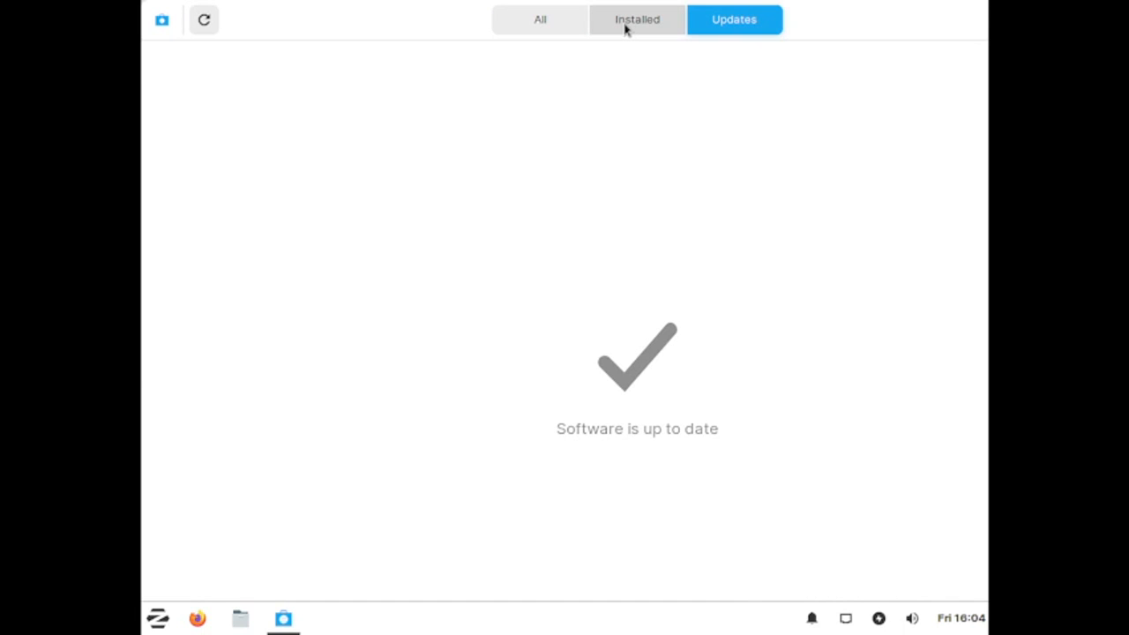
pyautogui.click(624, 24)
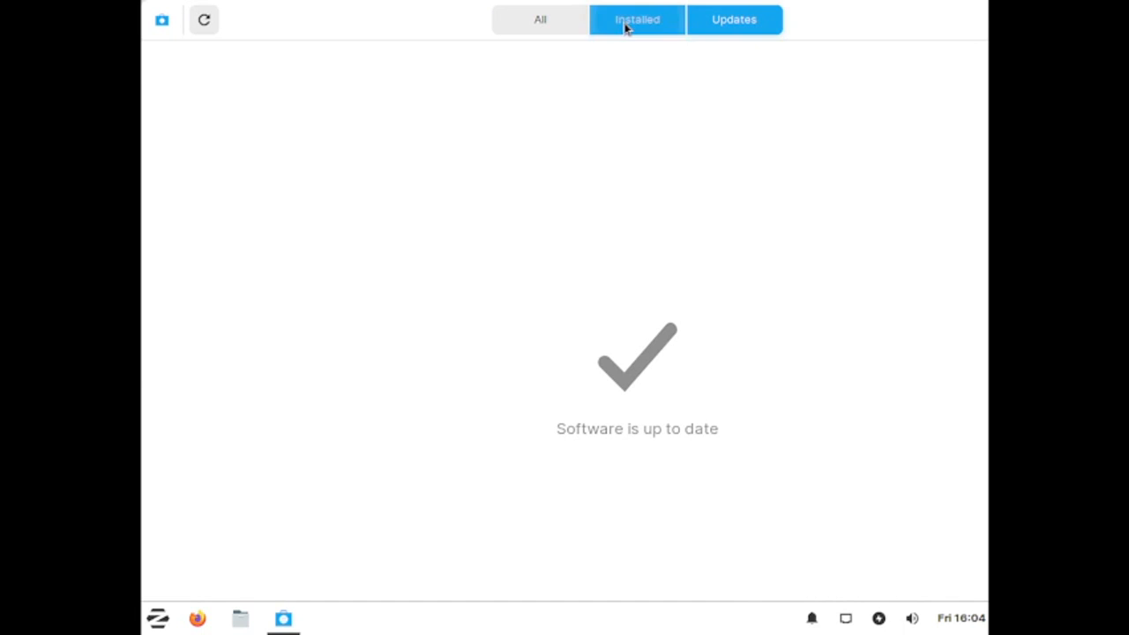
pyautogui.click(580, 20)
pyautogui.click(600, 23)
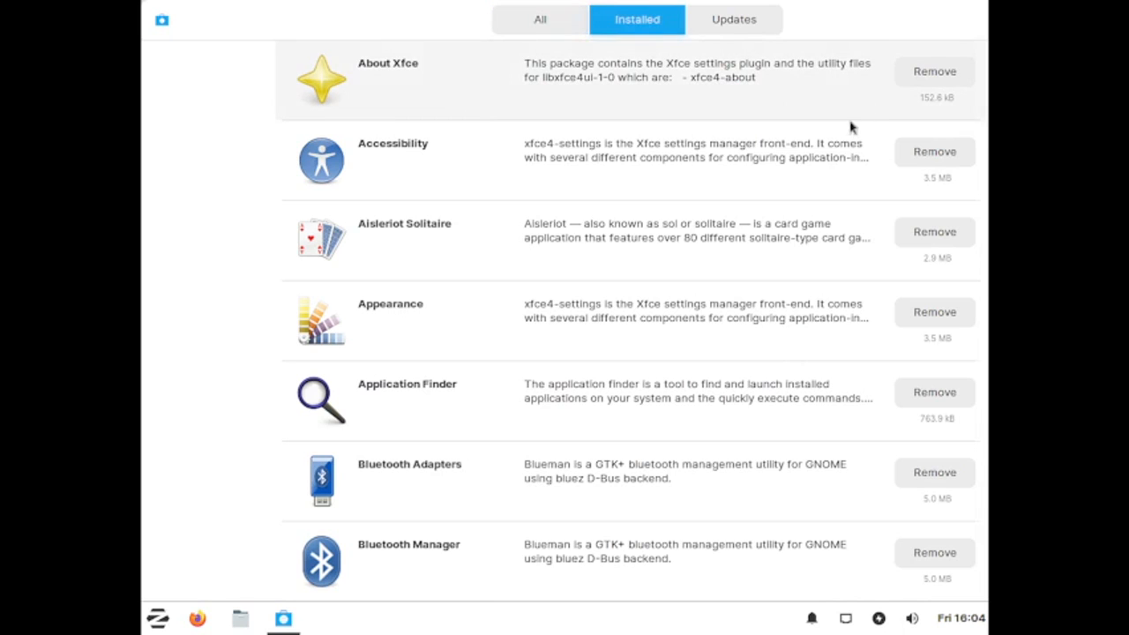
pyautogui.scroll(-10, 731, 323)
pyautogui.scroll(-15, 731, 323)
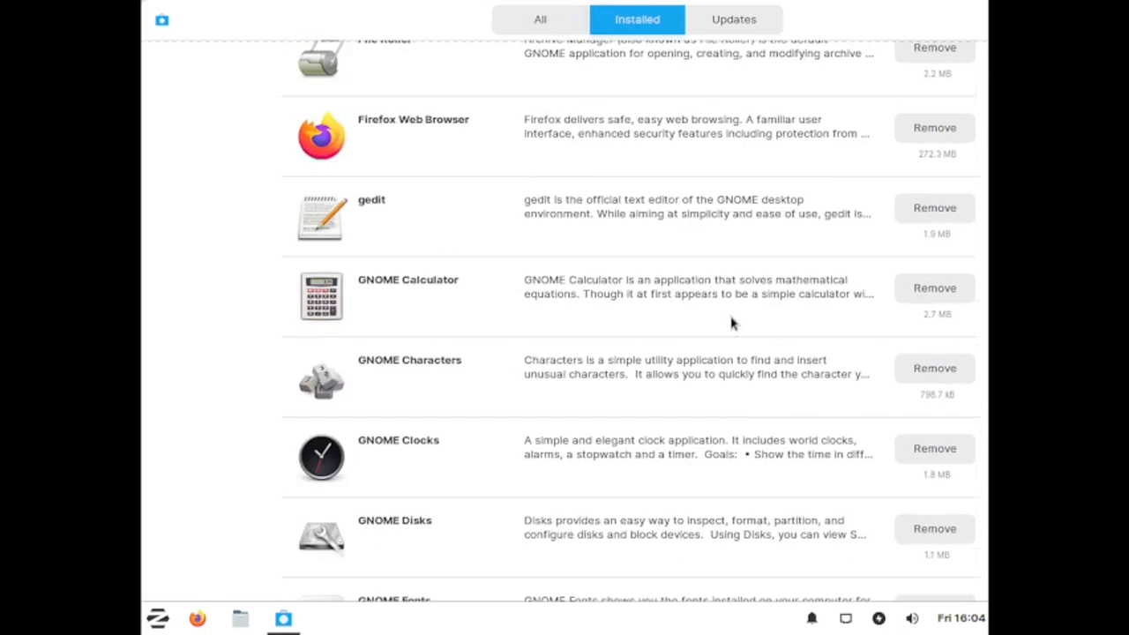
pyautogui.scroll(-15, 722, 323)
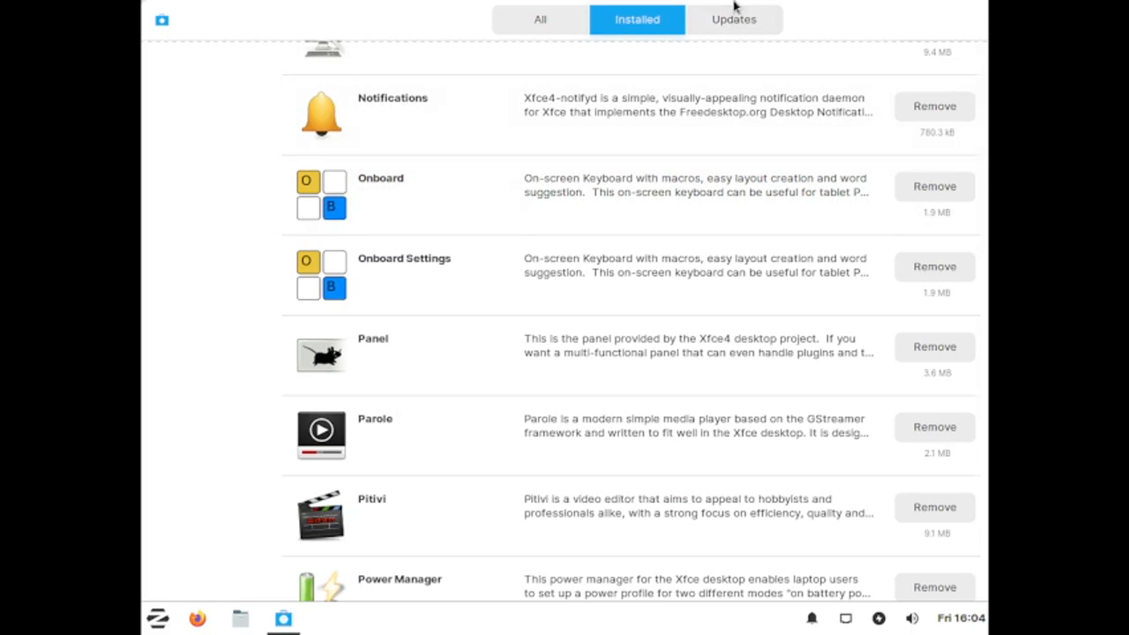
# Step: Expand the full category list on the All page and open the Add-ons category before going back
pyautogui.click(724, 26)
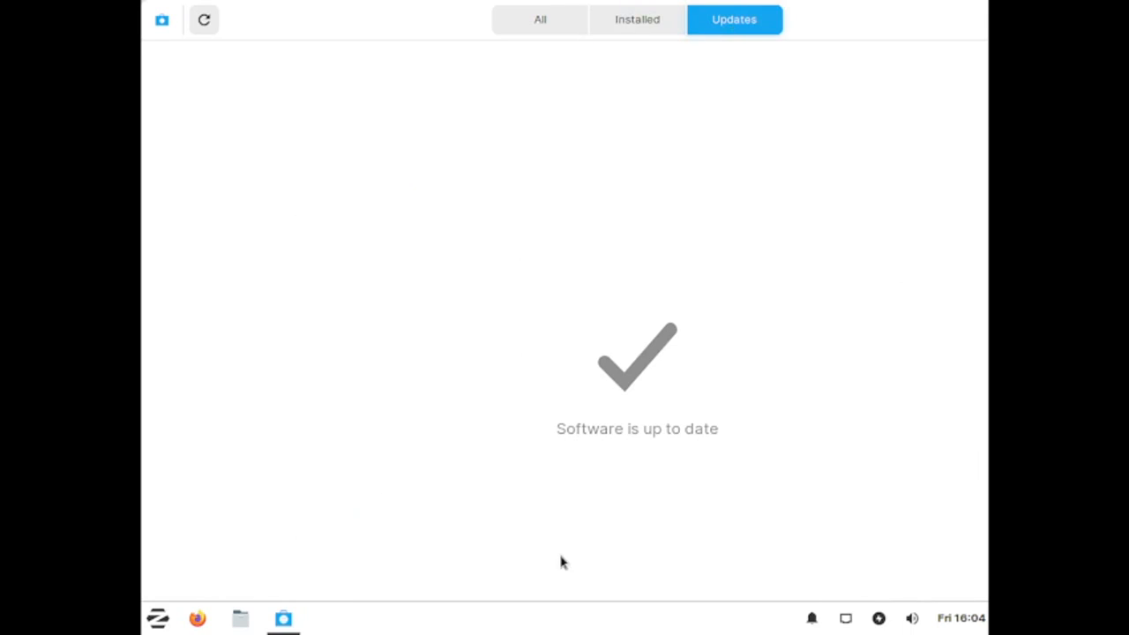
pyautogui.click(569, 22)
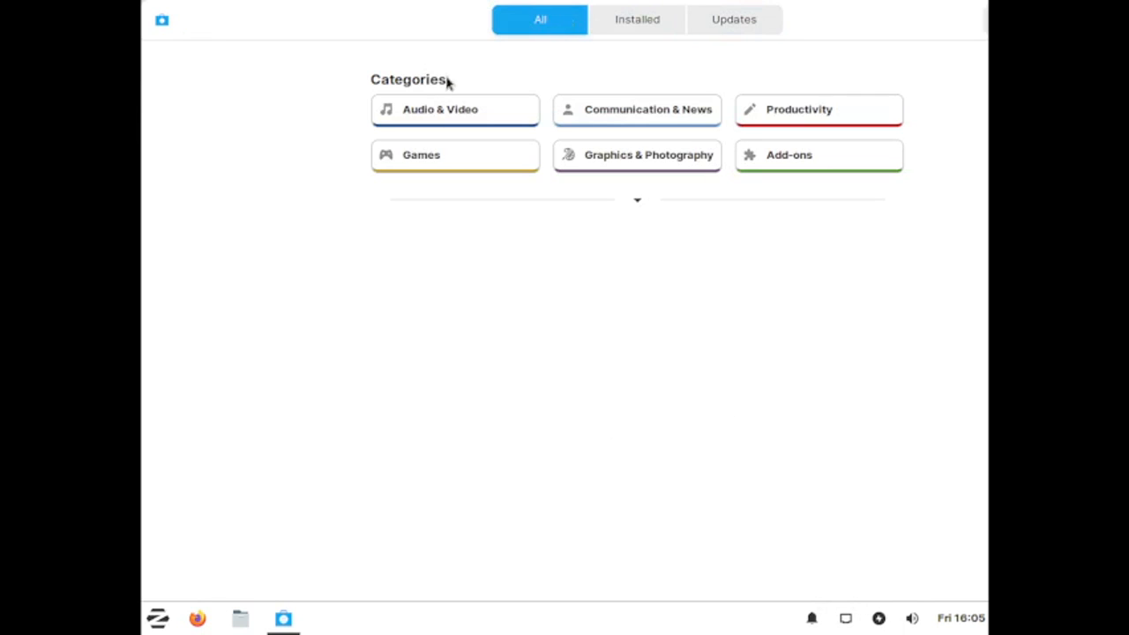
pyautogui.click(635, 201)
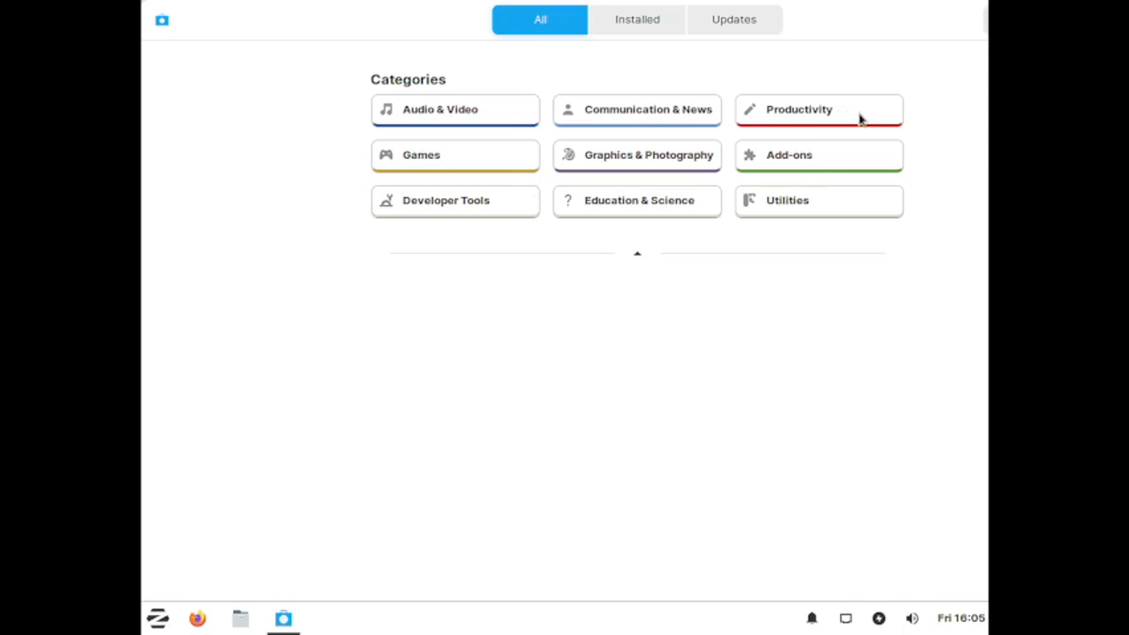
pyautogui.click(801, 157)
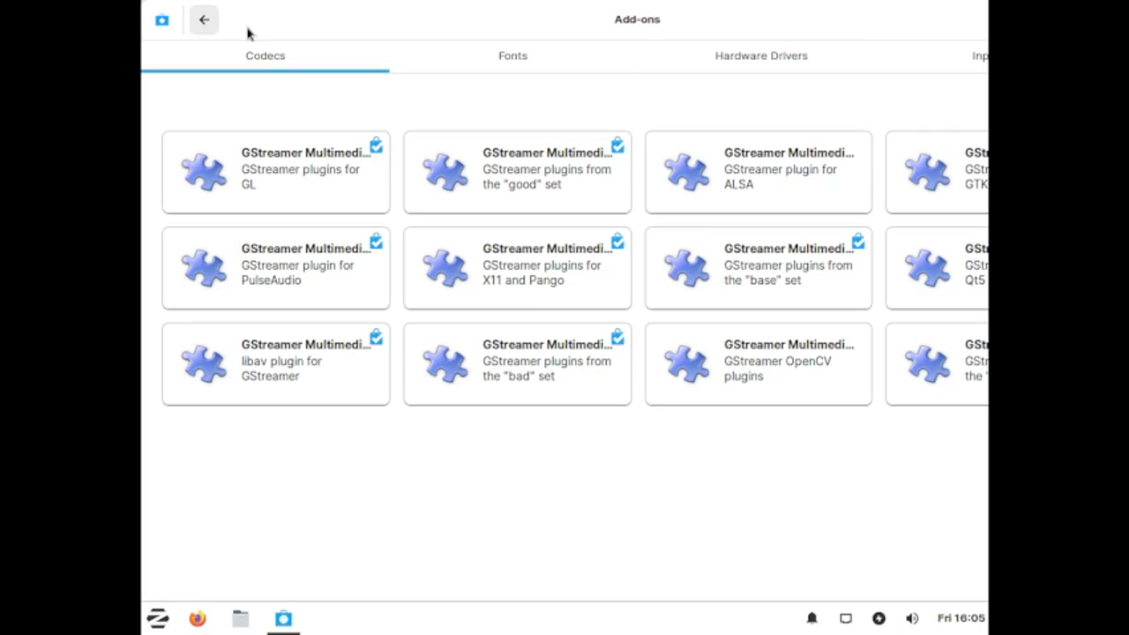
pyautogui.click(204, 20)
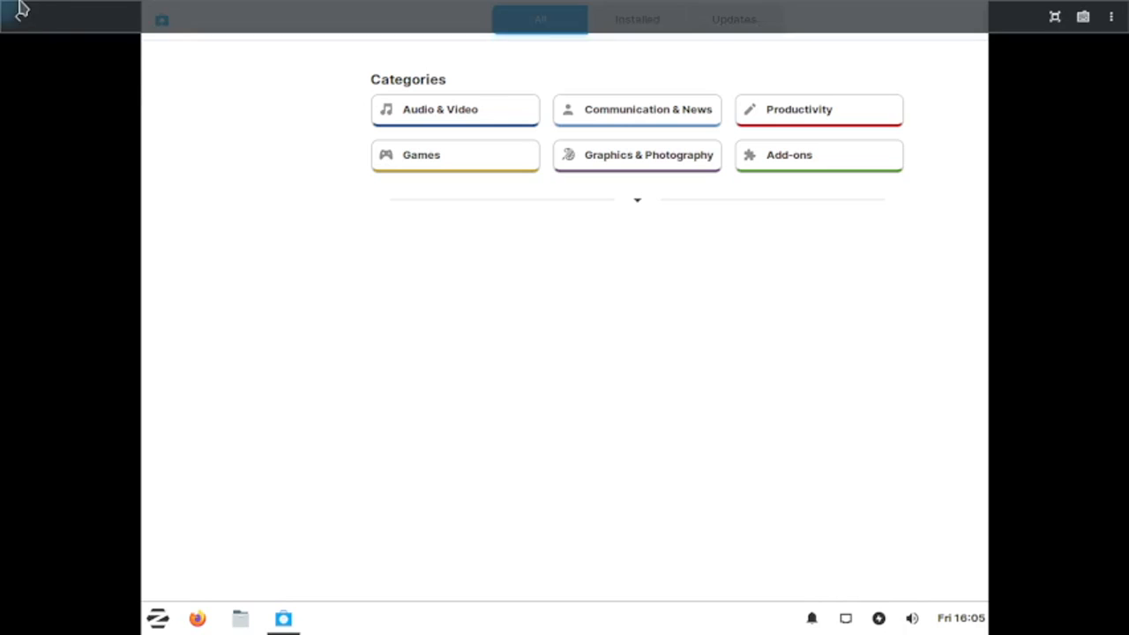
# Step: Move the Software store window aside and close it
pyautogui.moveTo(940, 16); pyautogui.dragTo(709, 38)
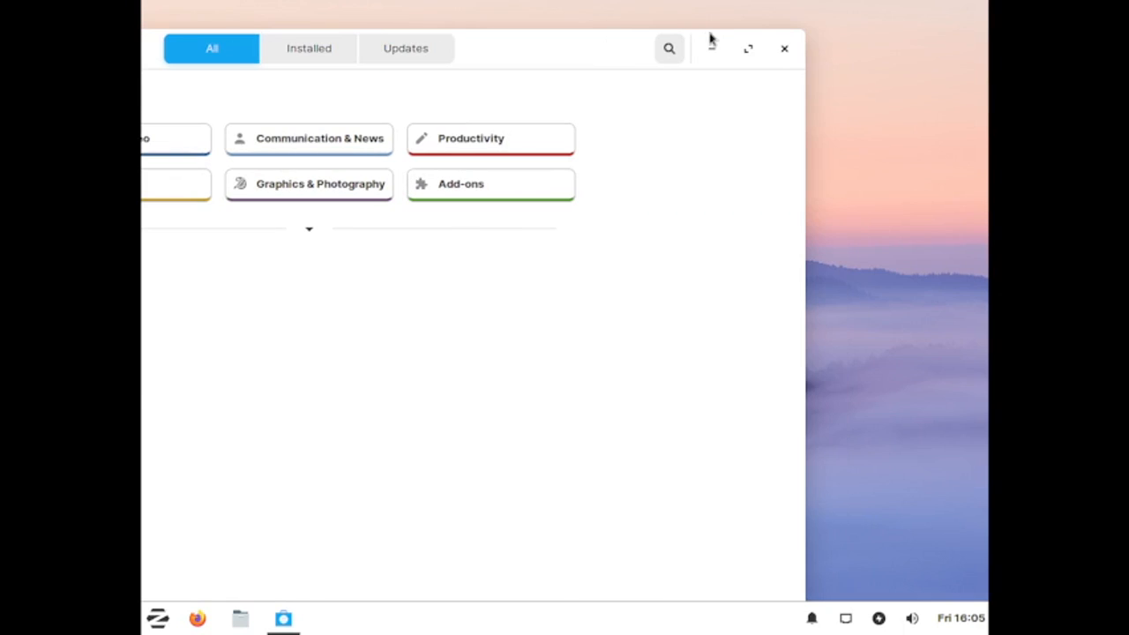
pyautogui.click(786, 50)
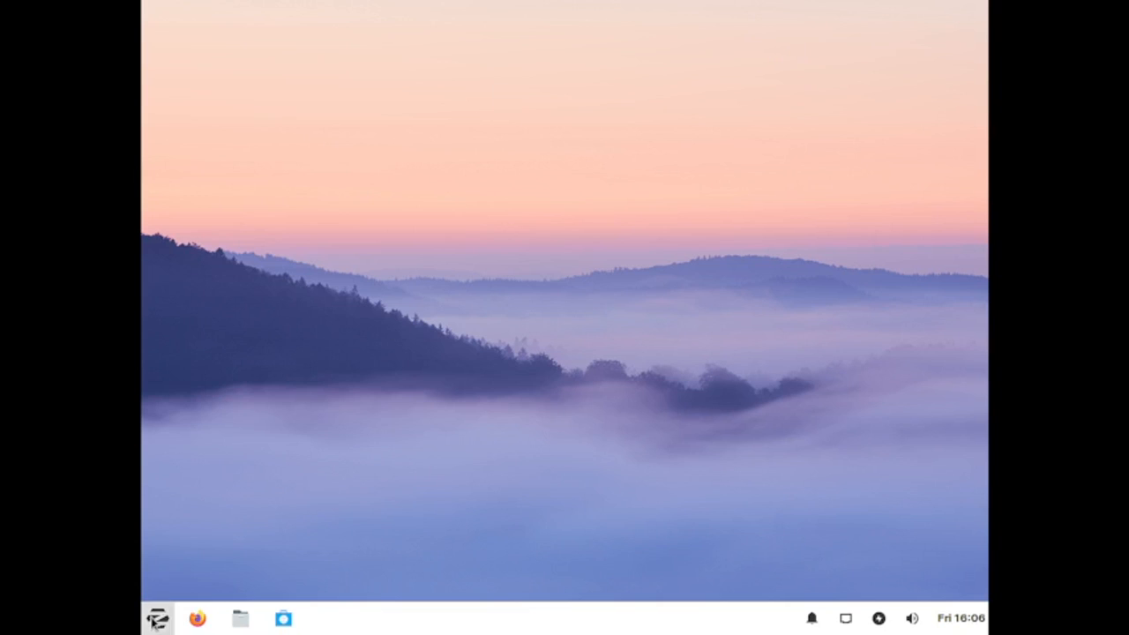
# Step: Open the application menu and browse the Accessories, Games and Graphics categories
pyautogui.click(155, 621)
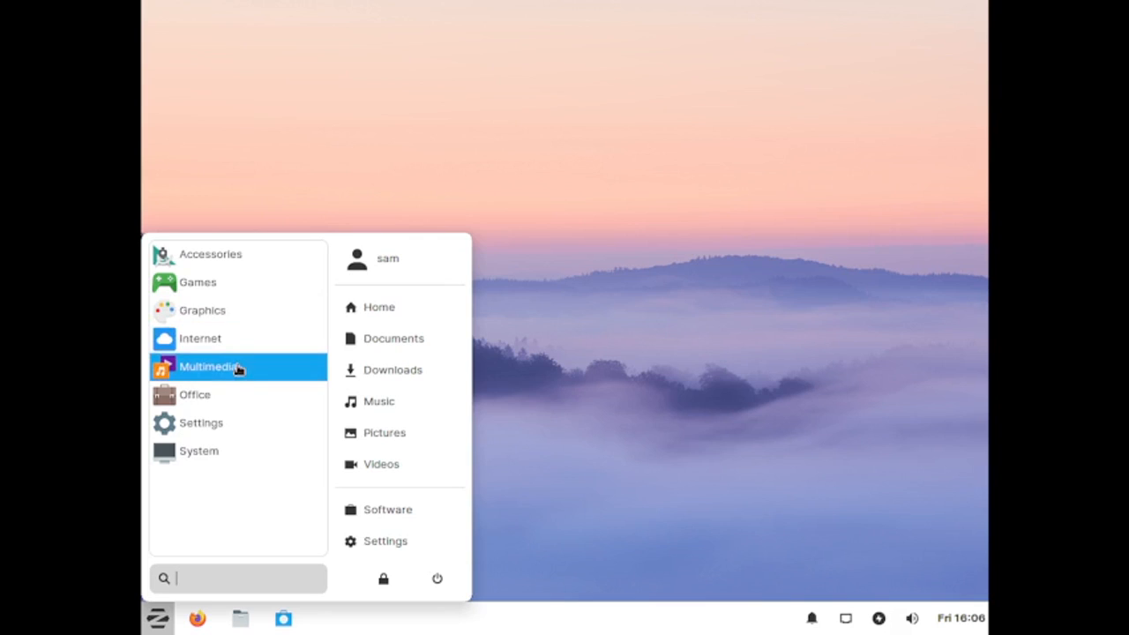
pyautogui.click(188, 257)
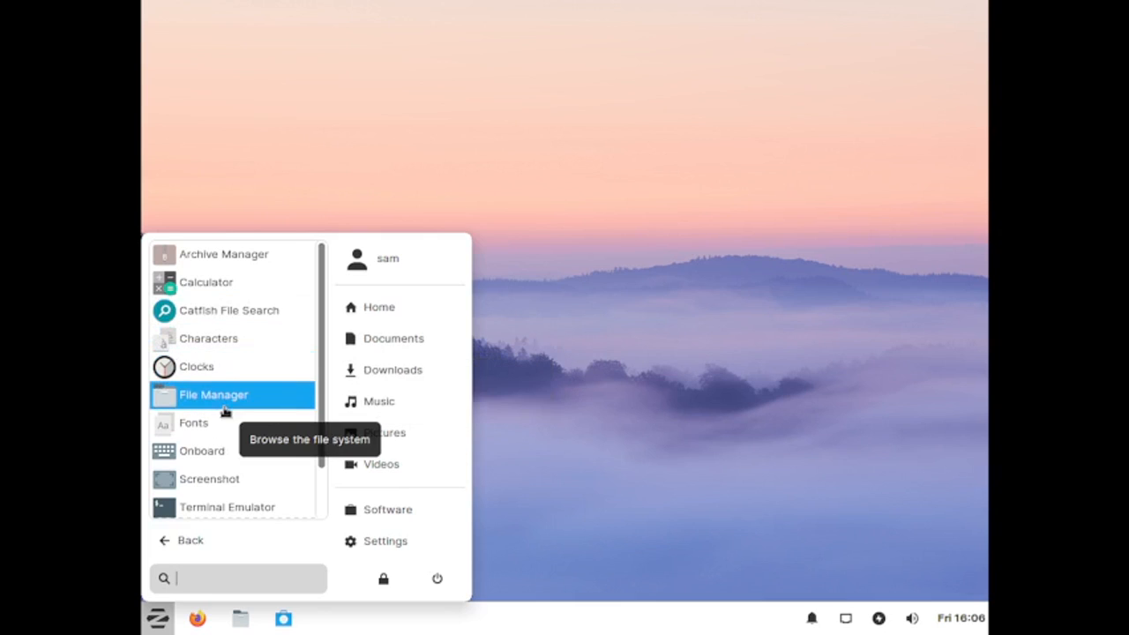
pyautogui.scroll(-2, 225, 411)
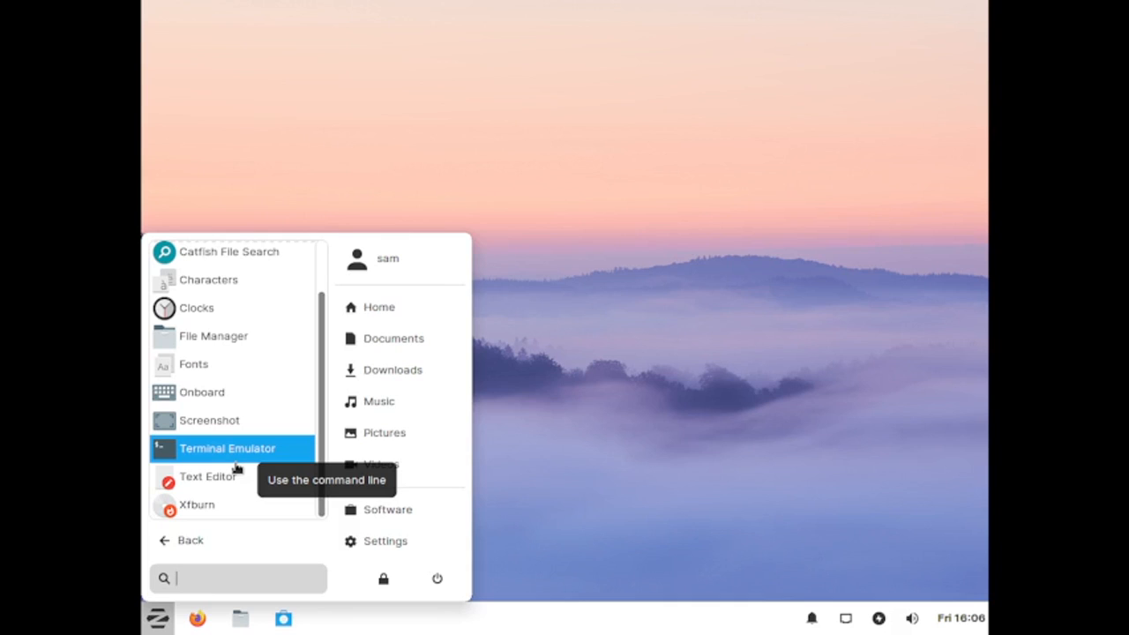
pyautogui.click(181, 542)
pyautogui.click(185, 283)
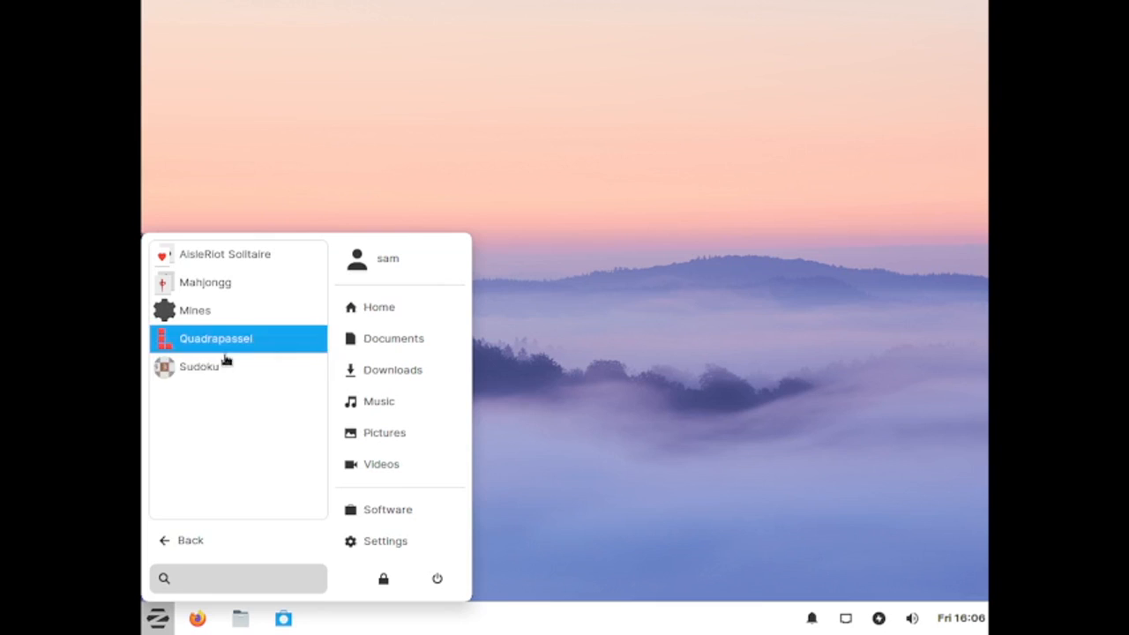
pyautogui.click(190, 552)
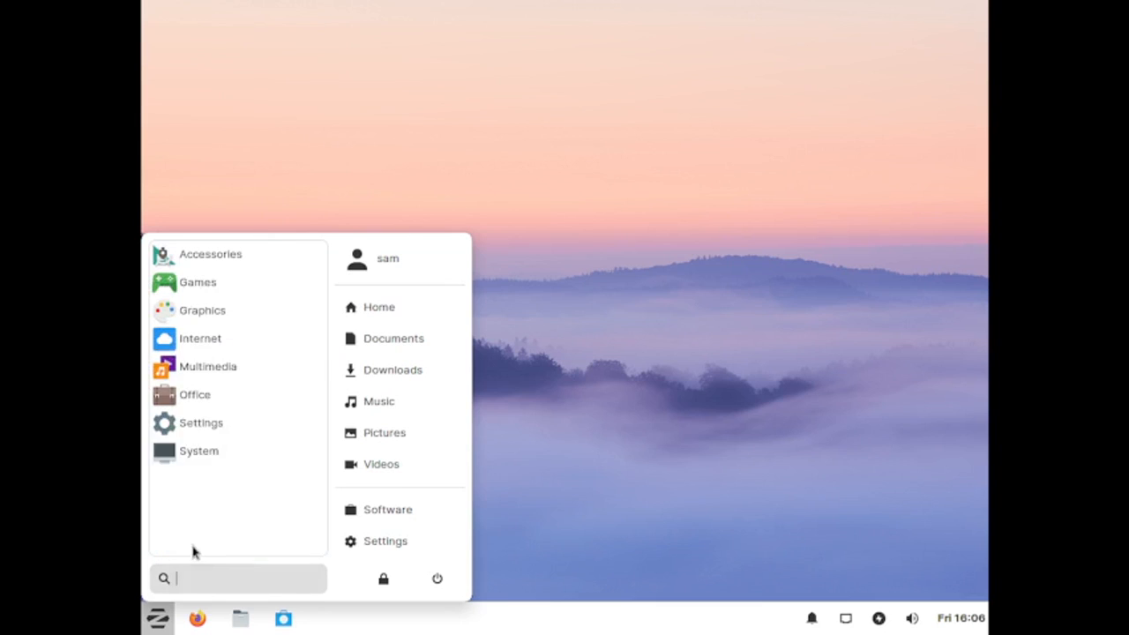
pyautogui.click(231, 313)
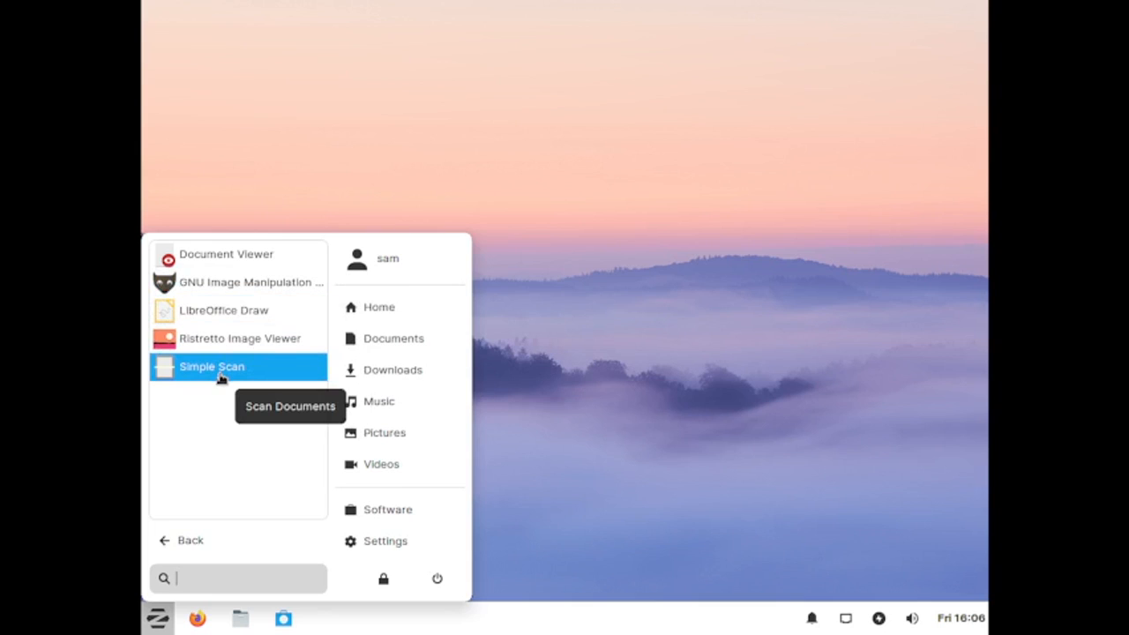
pyautogui.click(176, 538)
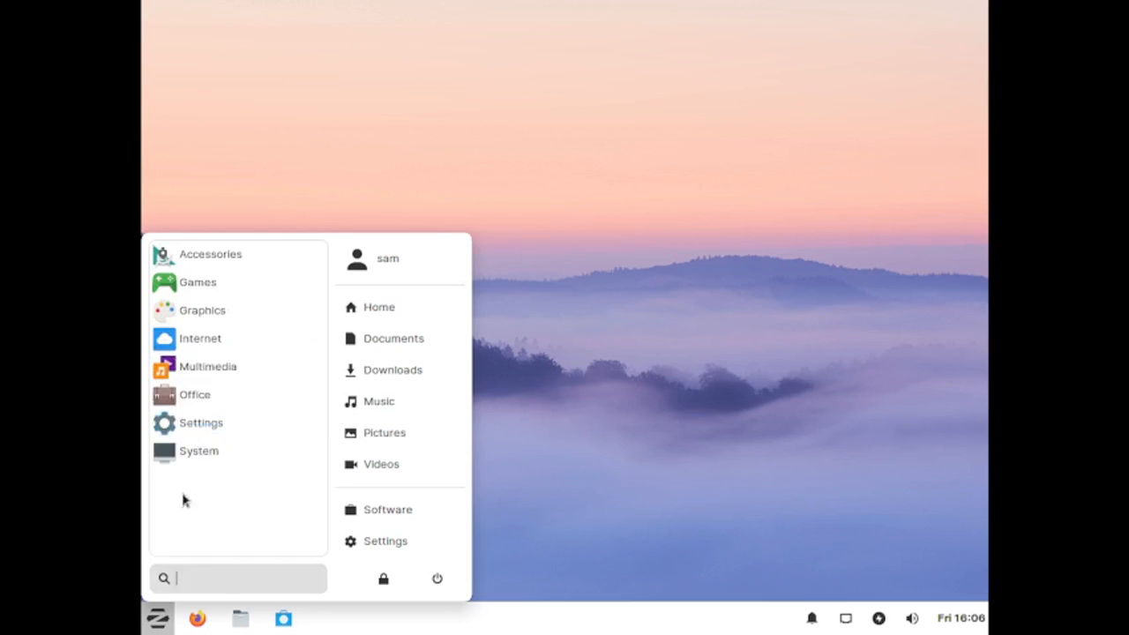
# Step: Browse the Internet, Multimedia and Office categories of the application menu
pyautogui.click(228, 346)
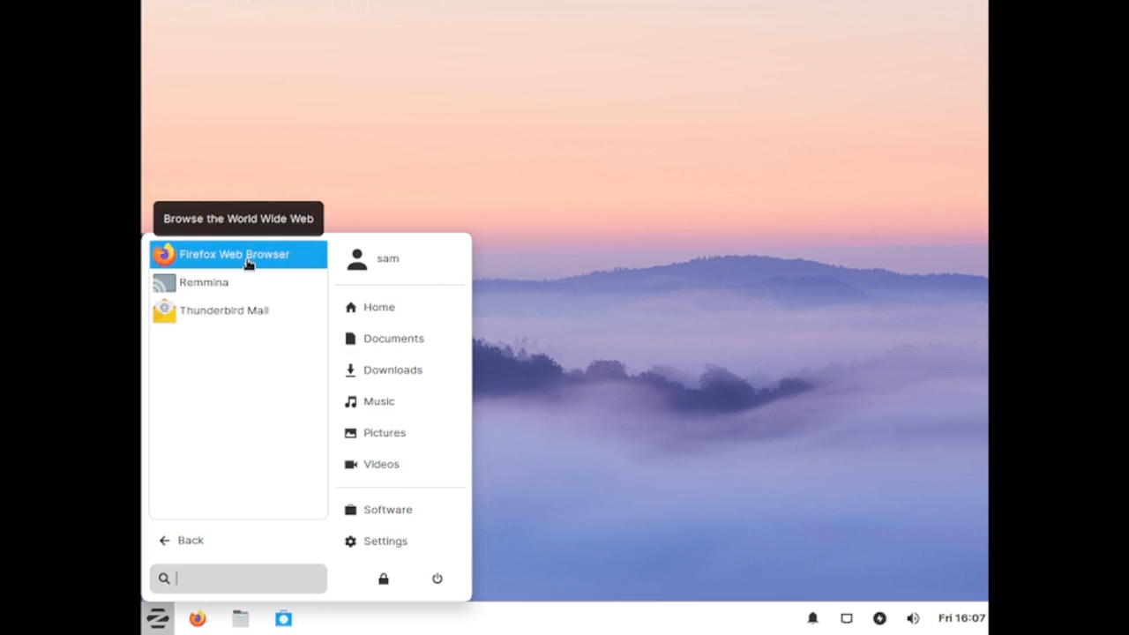
pyautogui.click(172, 540)
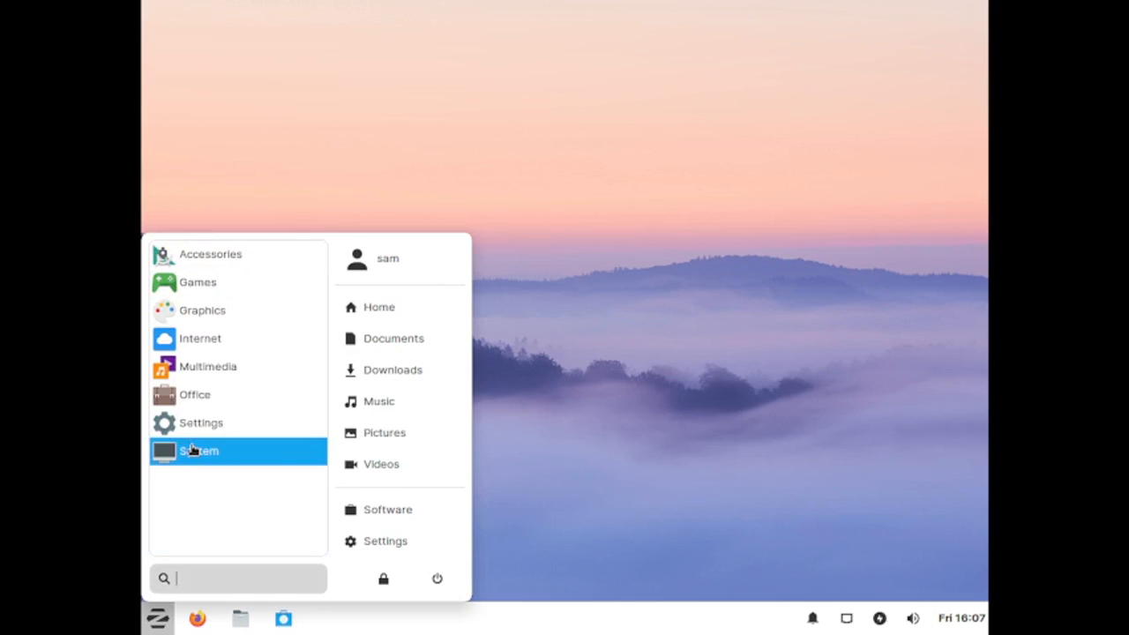
pyautogui.click(217, 366)
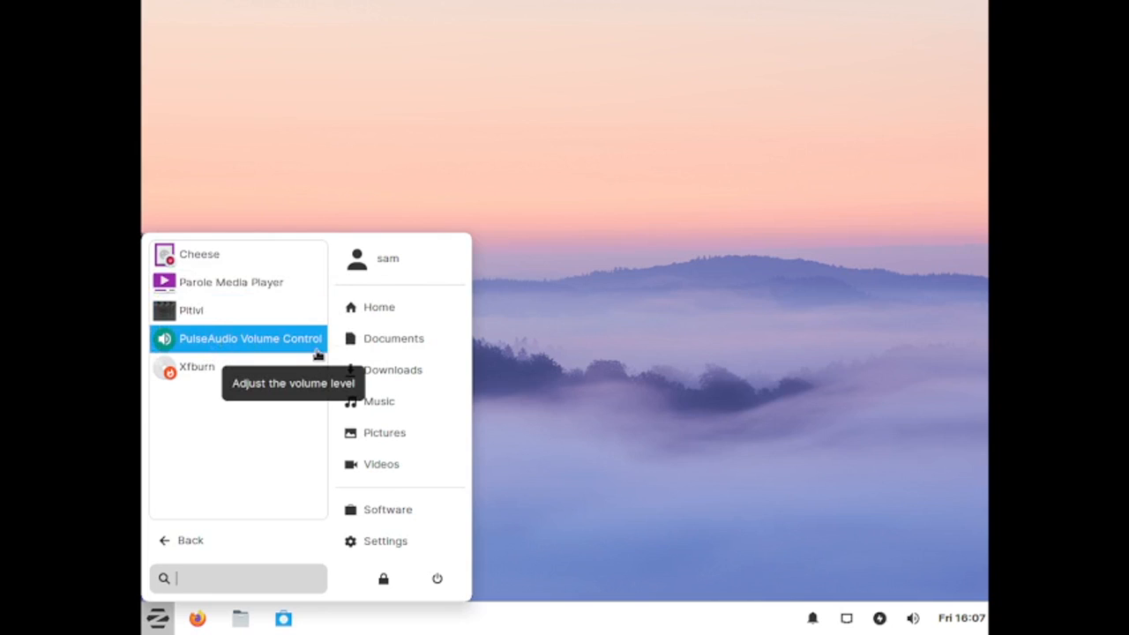
pyautogui.click(164, 544)
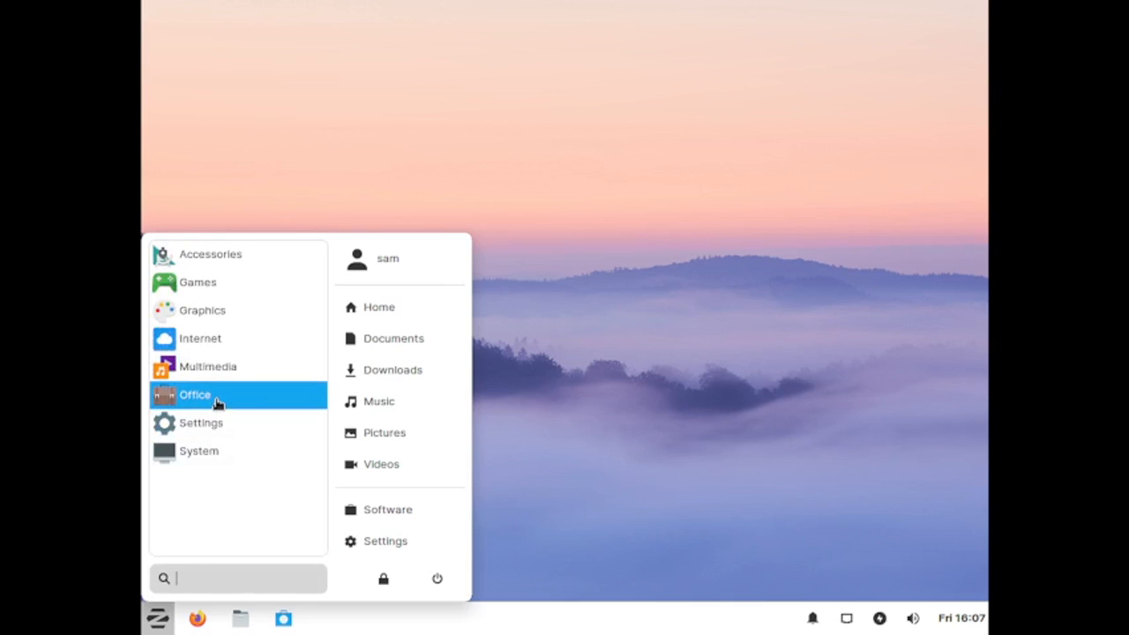
pyautogui.click(218, 402)
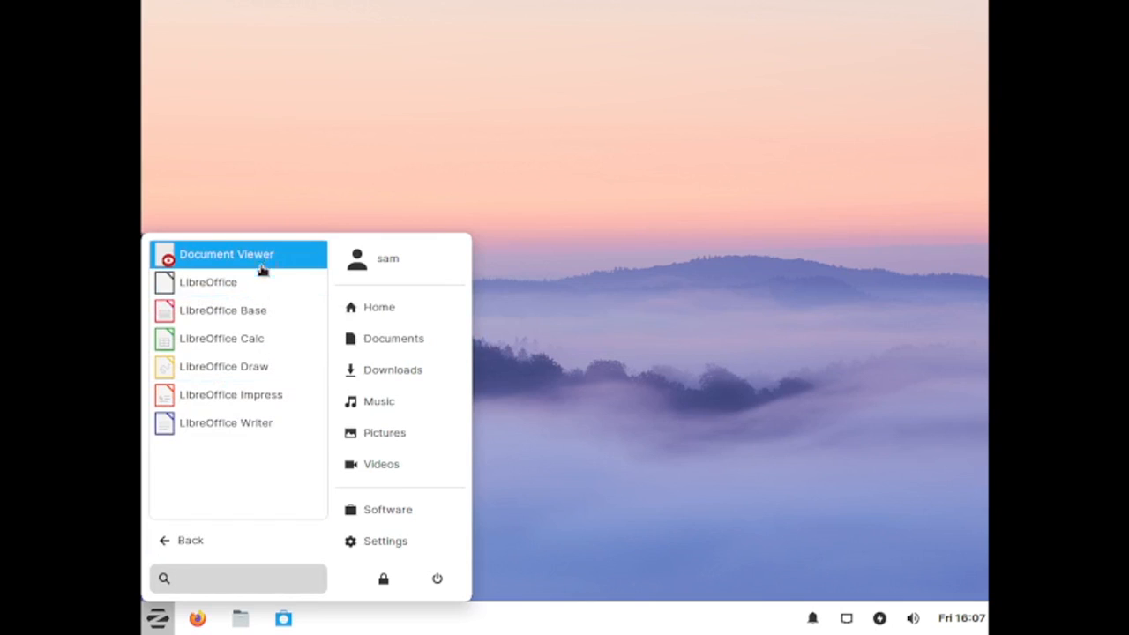
pyautogui.click(174, 538)
# Step: Open the Settings category of the application menu, scroll through its entries, and launch Zorin Appearance
pyautogui.click(219, 428)
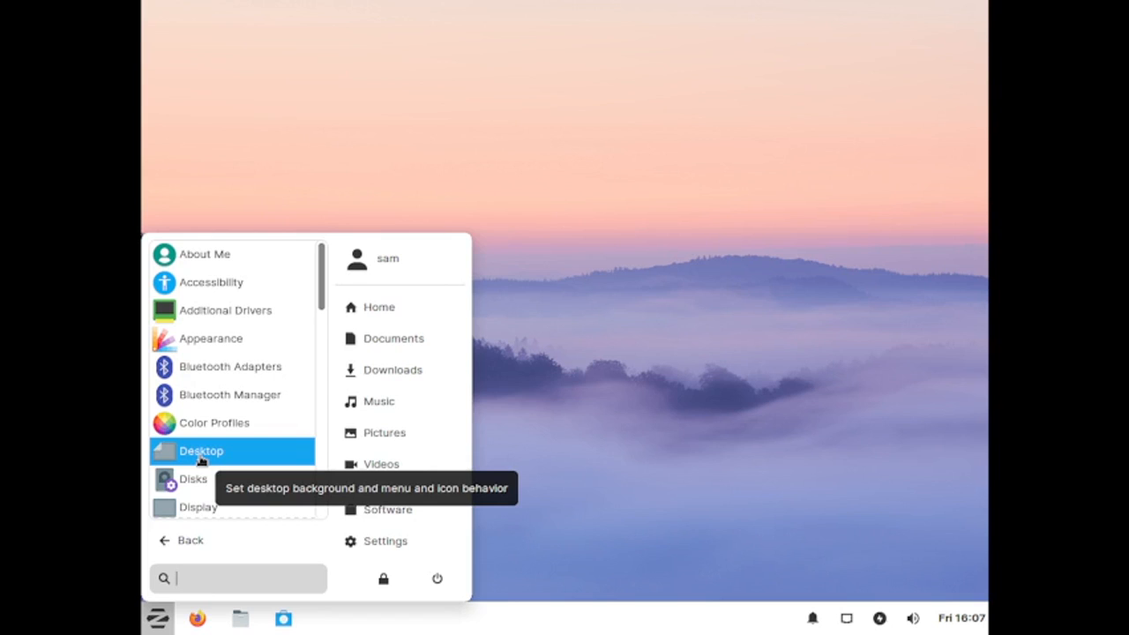
pyautogui.scroll(-1, 199, 490)
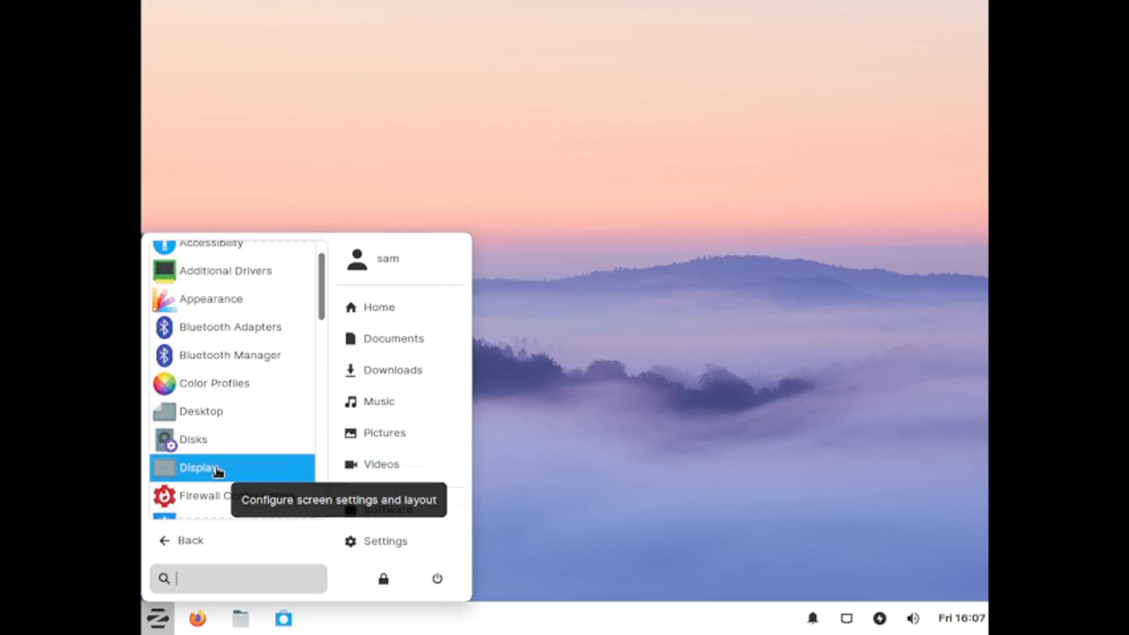
pyautogui.scroll(-2, 227, 503)
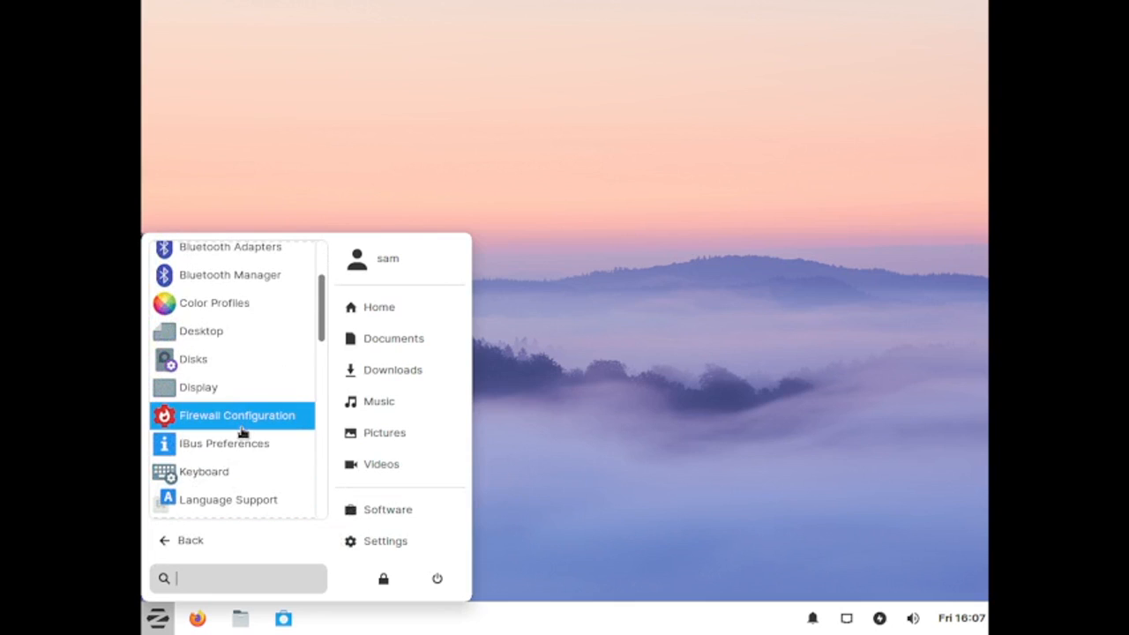
pyautogui.scroll(-1, 244, 447)
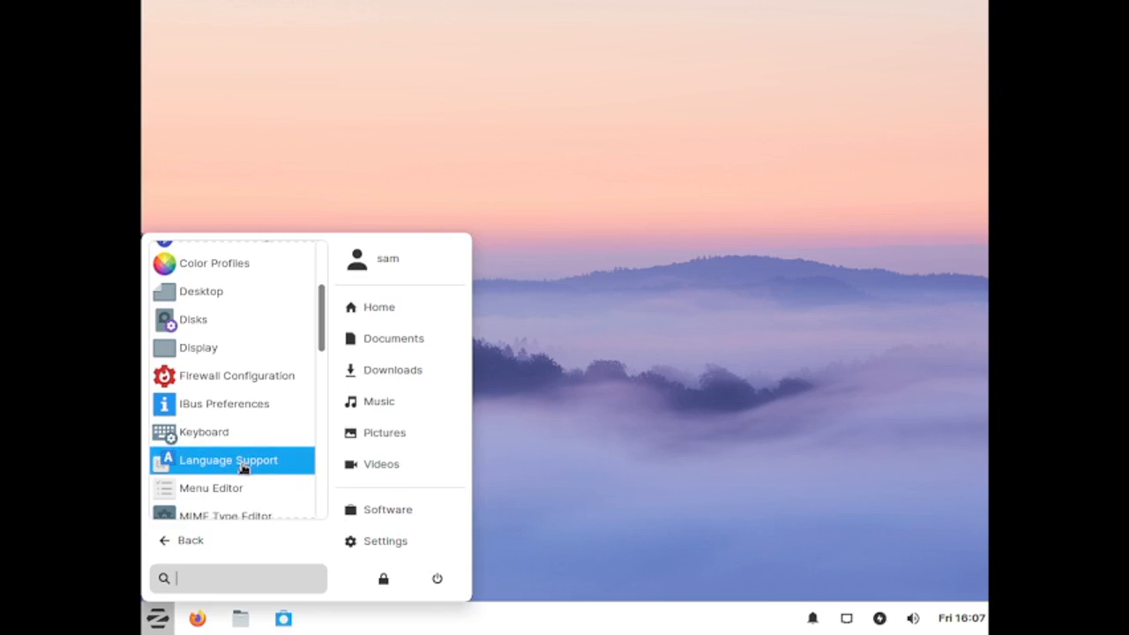
pyautogui.scroll(-2, 240, 496)
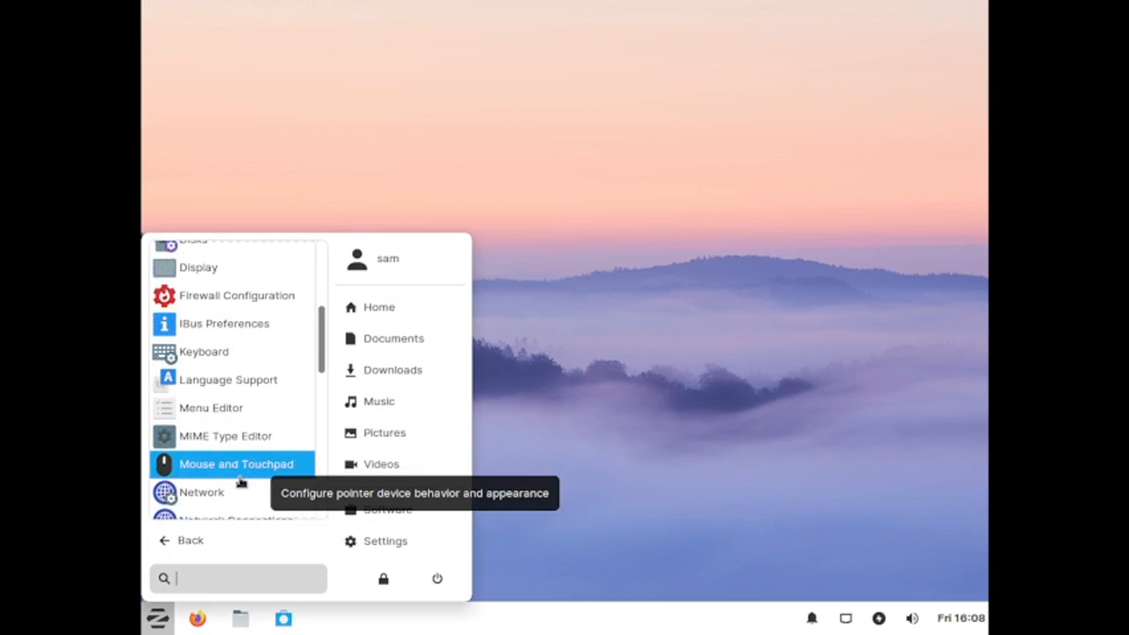
pyautogui.scroll(-2, 229, 496)
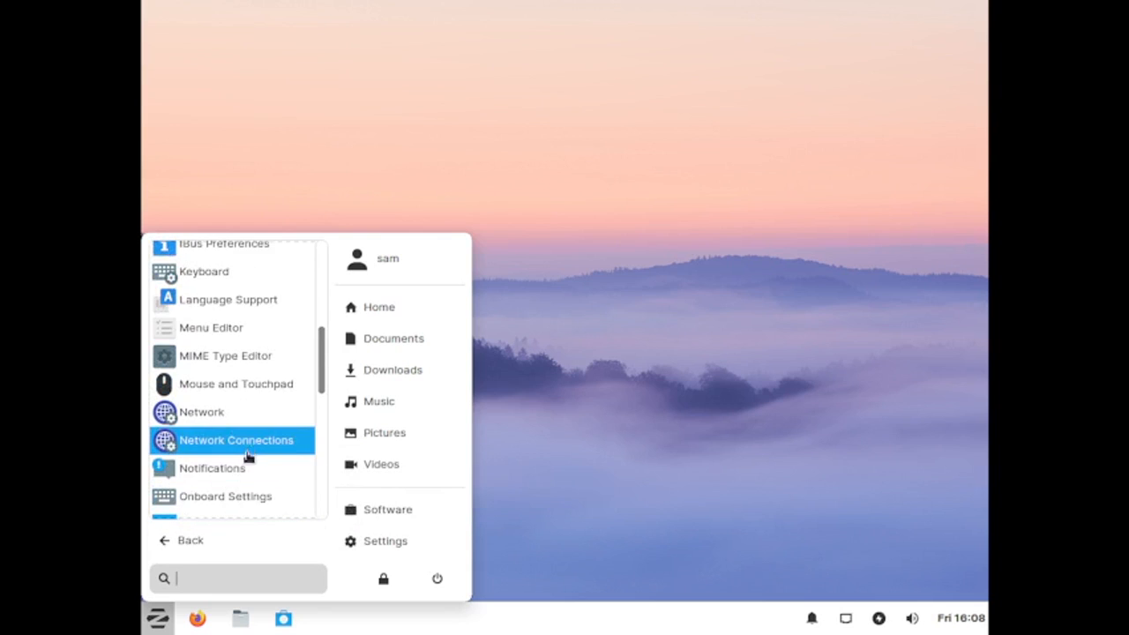
pyautogui.scroll(-2, 225, 508)
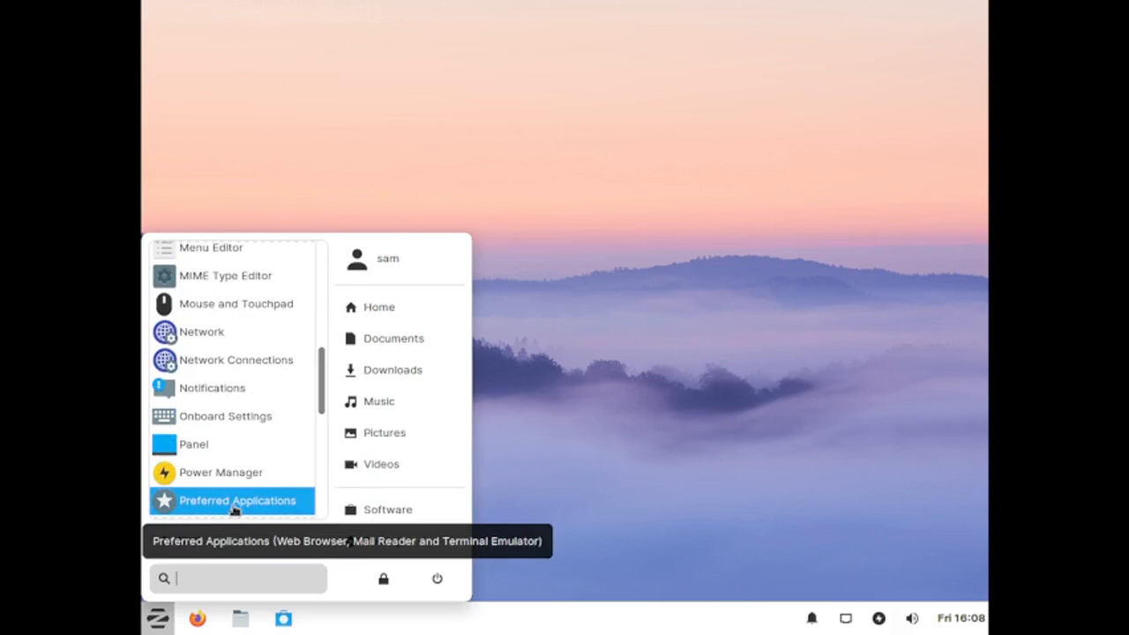
pyautogui.scroll(-2, 233, 512)
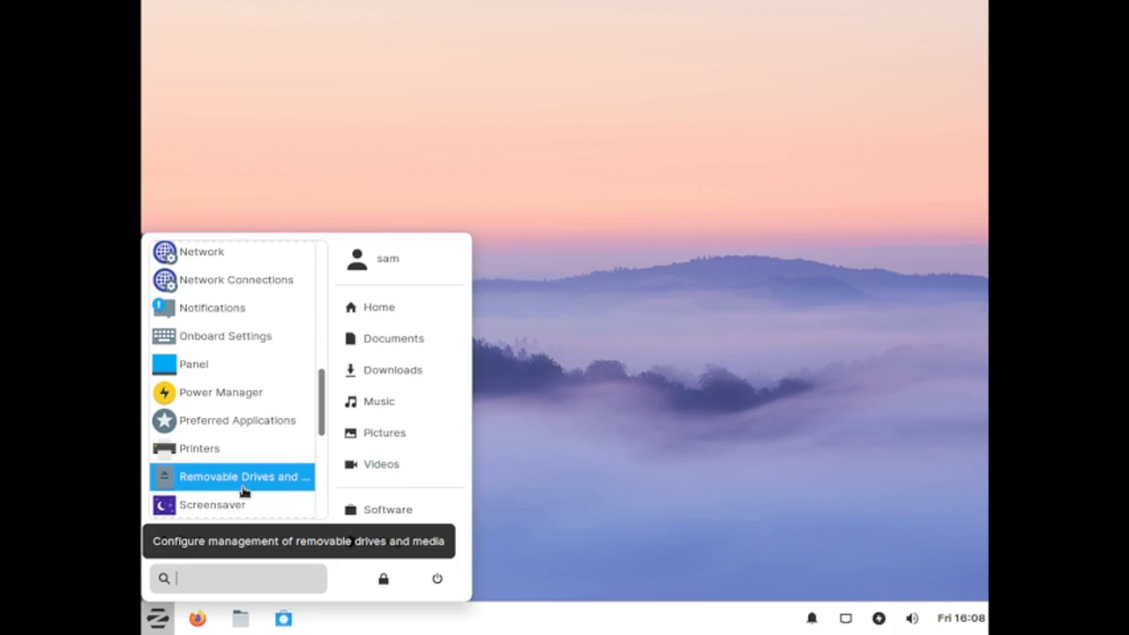
pyautogui.scroll(-4, 233, 516)
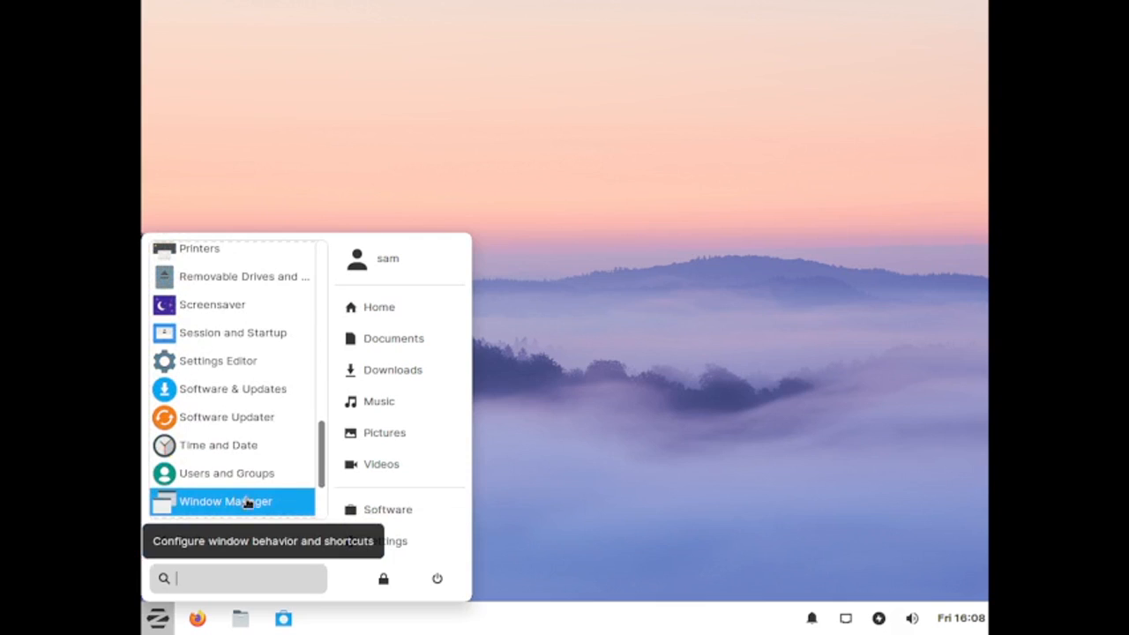
pyautogui.scroll(-2, 251, 503)
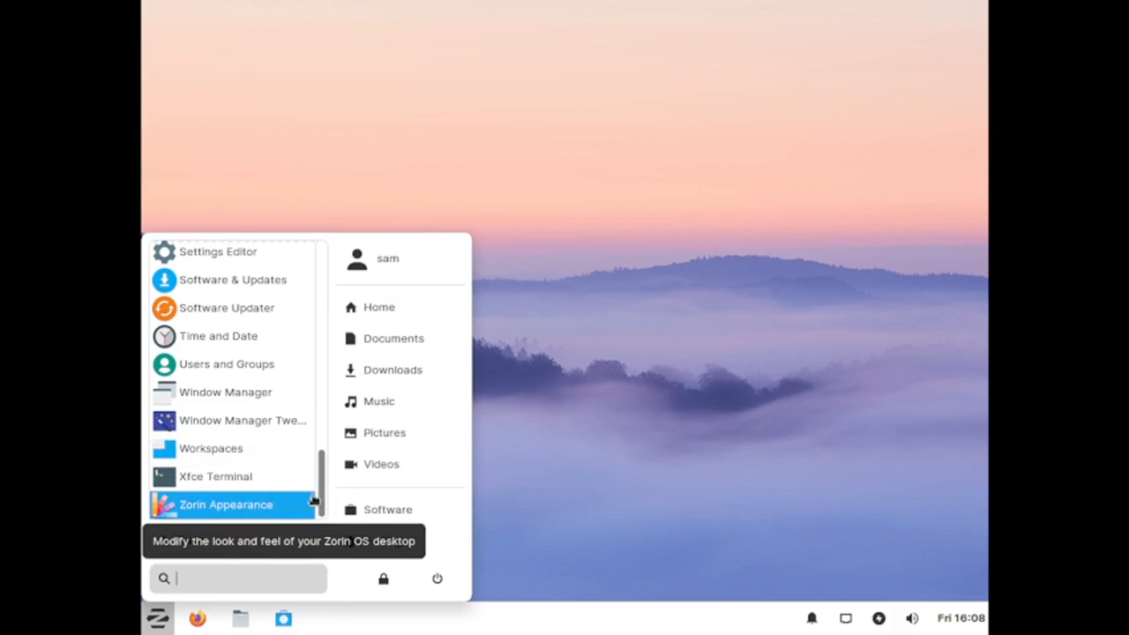
pyautogui.click(260, 510)
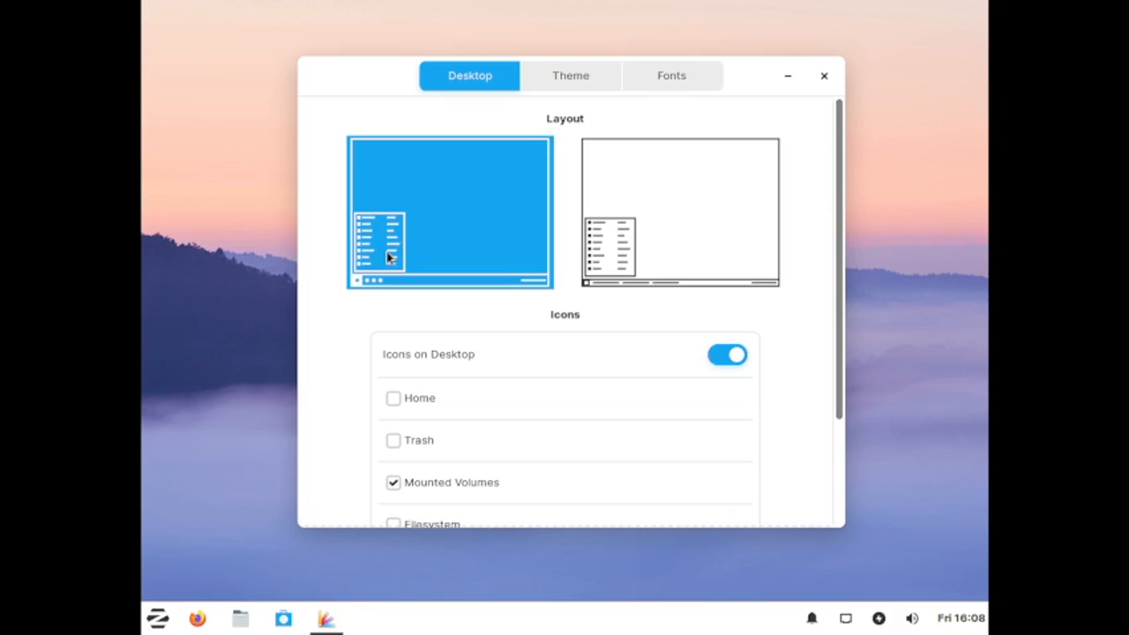
pyautogui.click(157, 618)
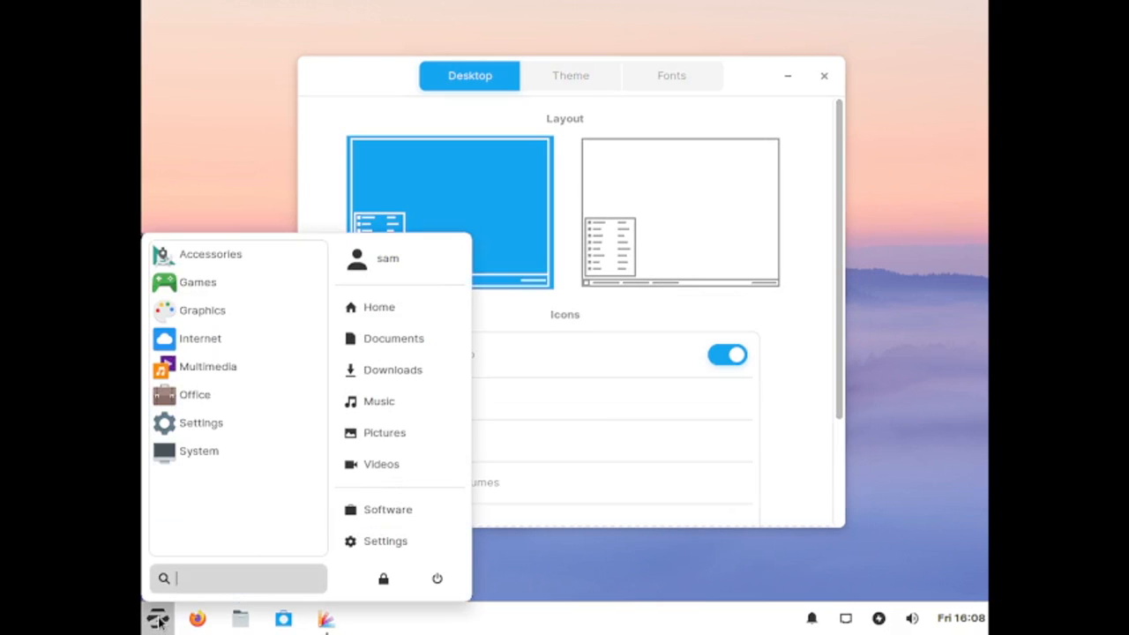
pyautogui.click(679, 262)
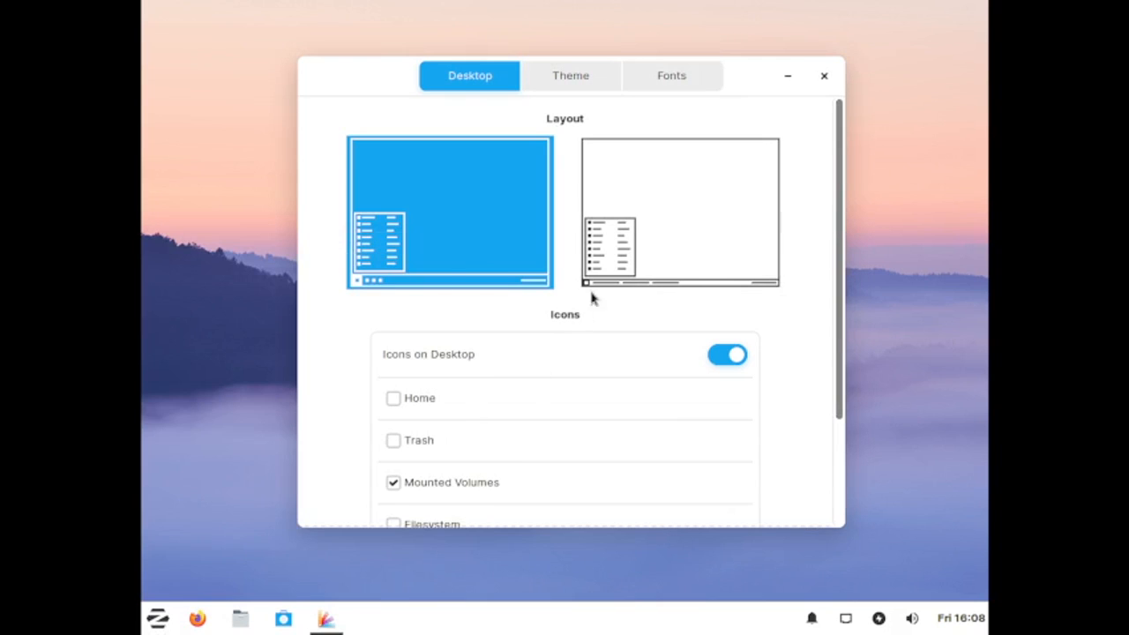
pyautogui.click(172, 622)
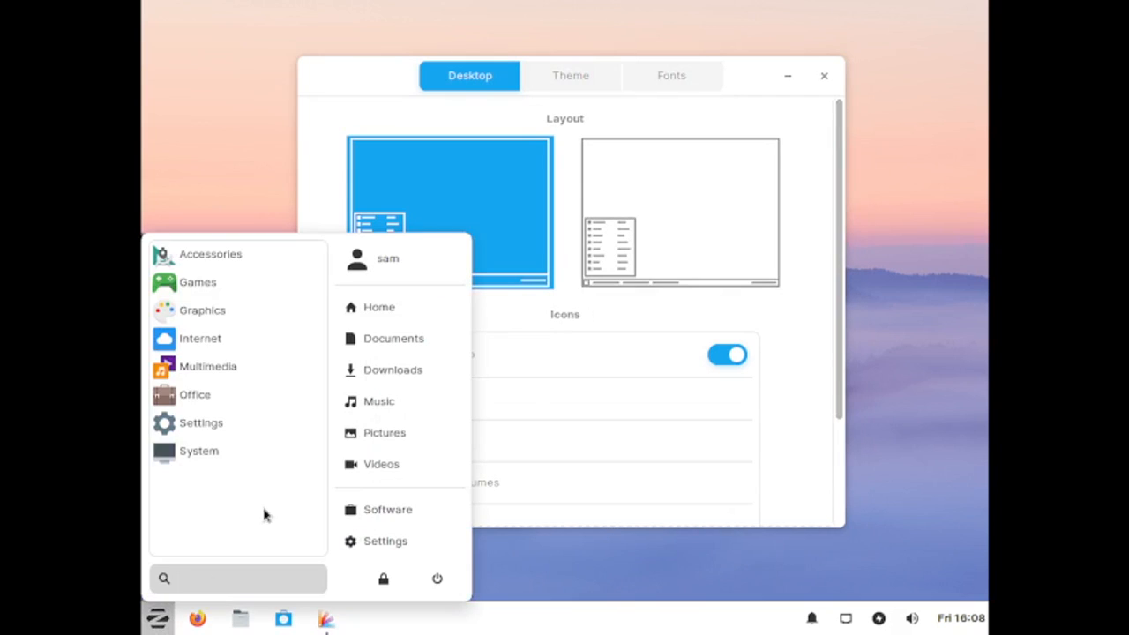
pyautogui.click(758, 454)
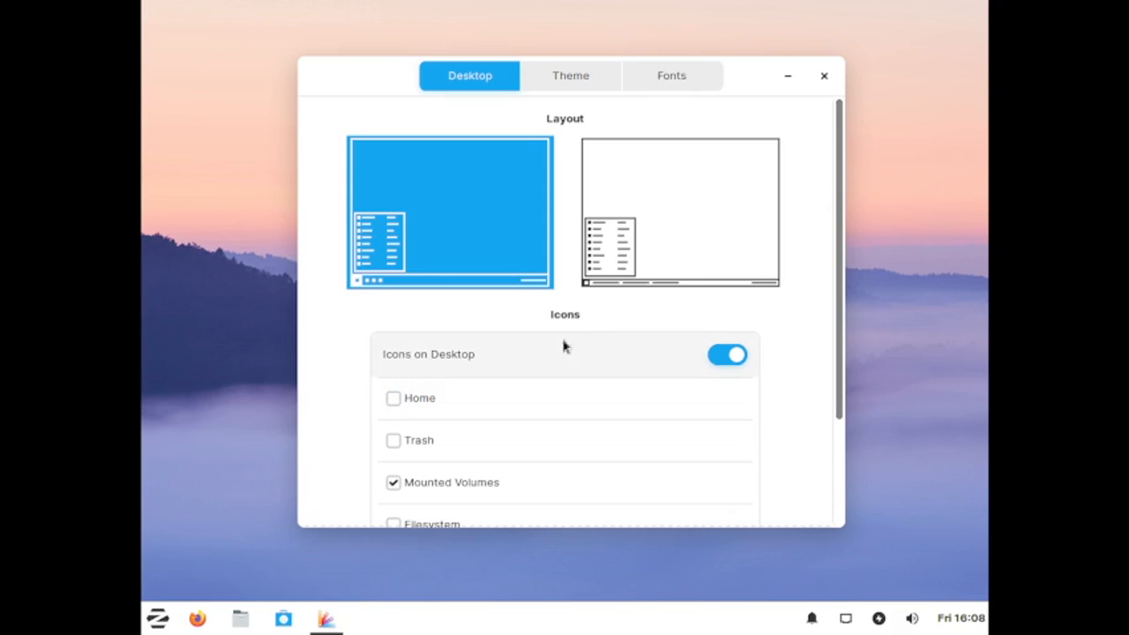
# Step: Switch between the two desktop layouts in Zorin Appearance, returning to the first layout
pyautogui.click(631, 238)
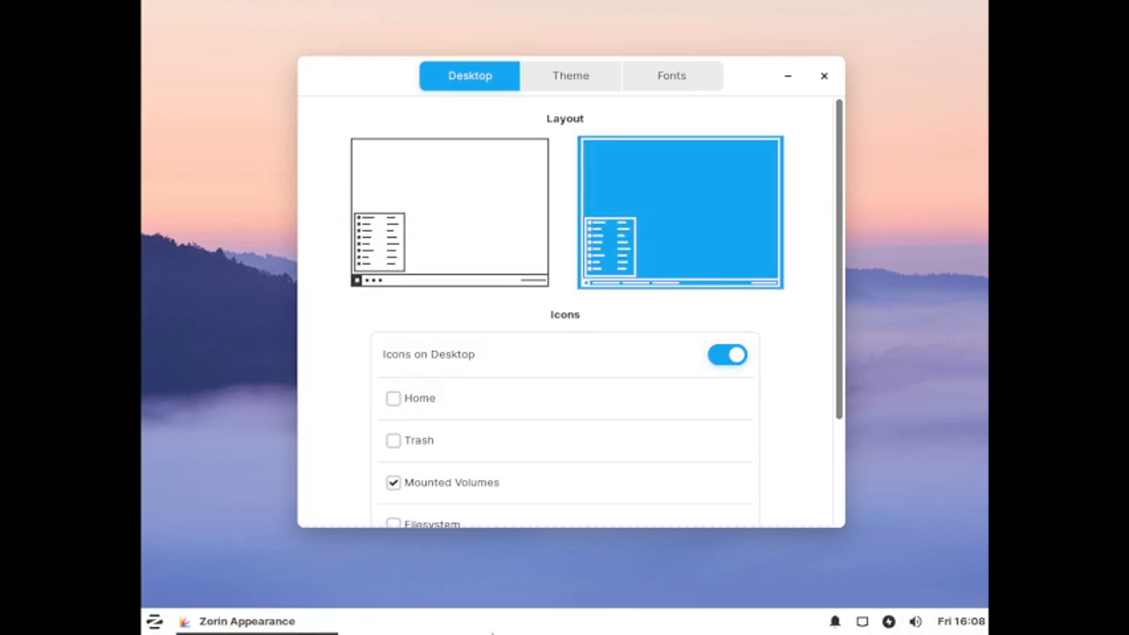
pyautogui.click(408, 240)
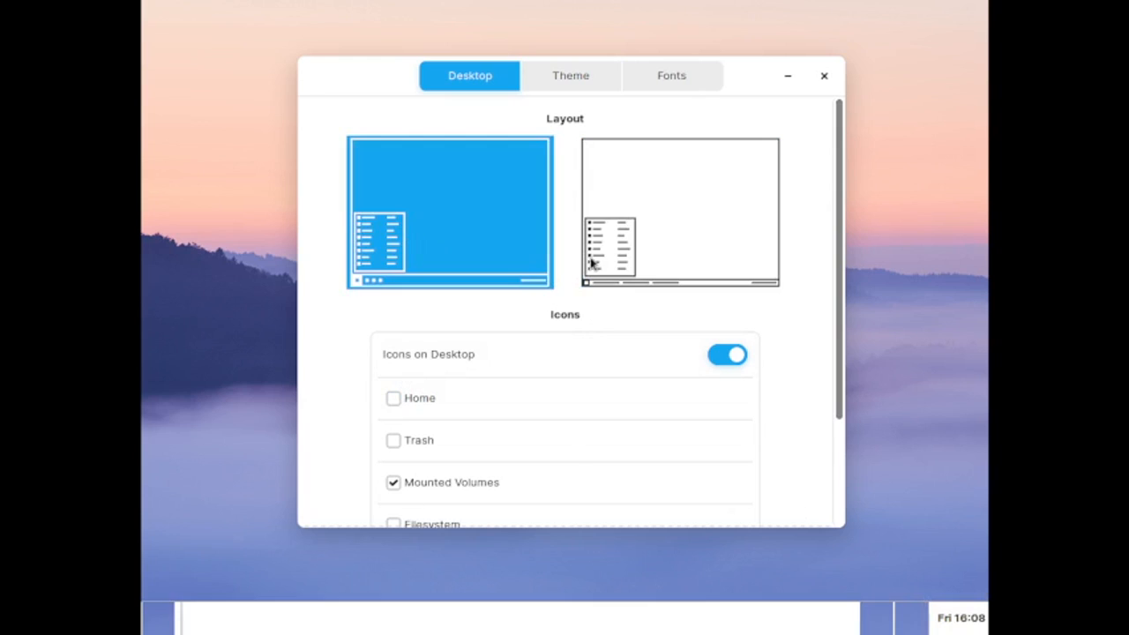
pyautogui.click(632, 214)
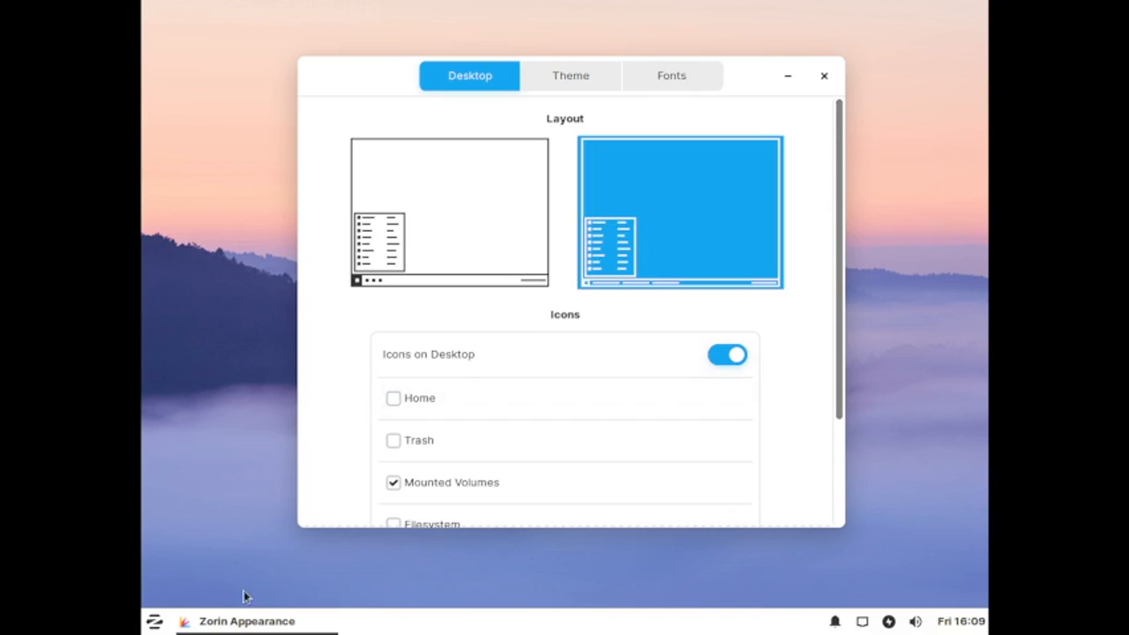
pyautogui.click(517, 231)
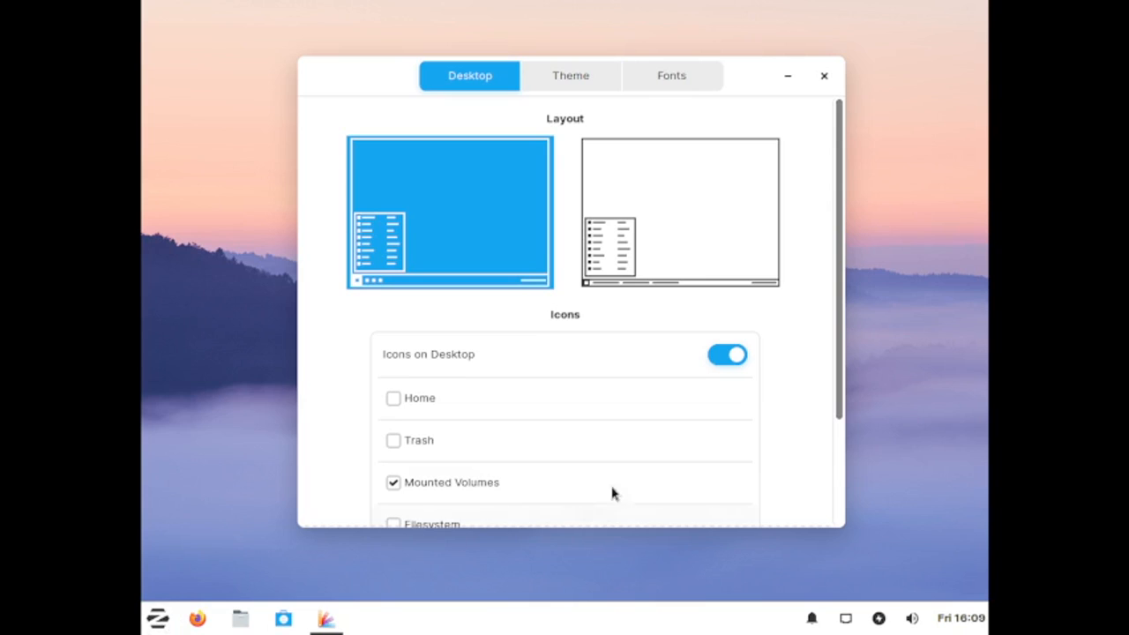
# Step: Enable the Home and Trash icons on the desktop
pyautogui.click(394, 400)
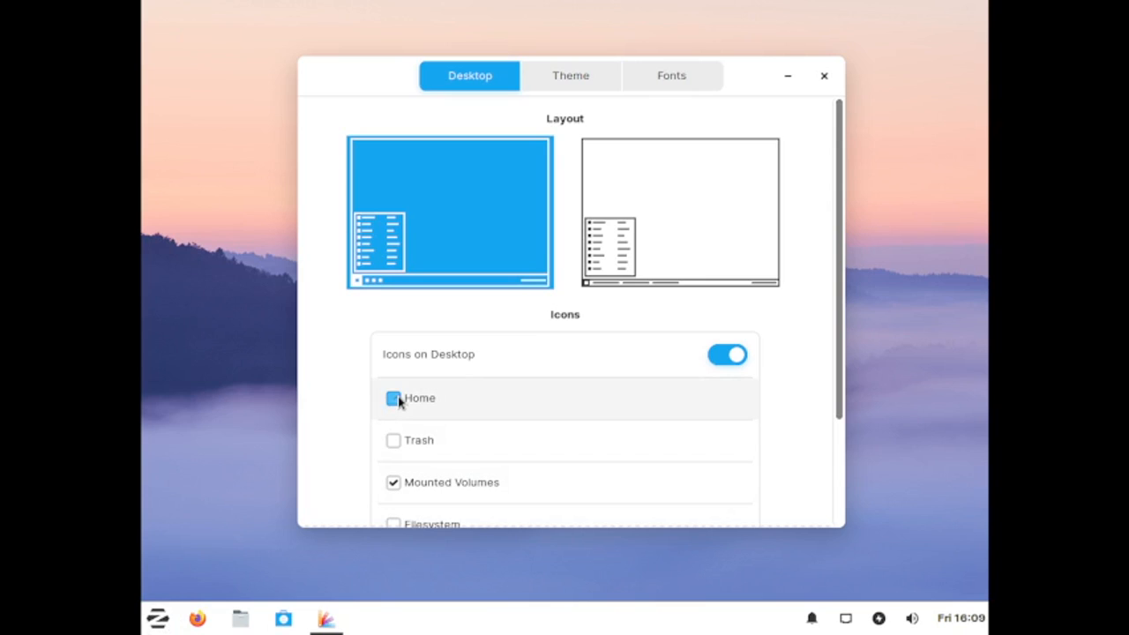
pyautogui.click(395, 441)
pyautogui.scroll(-1, 429, 492)
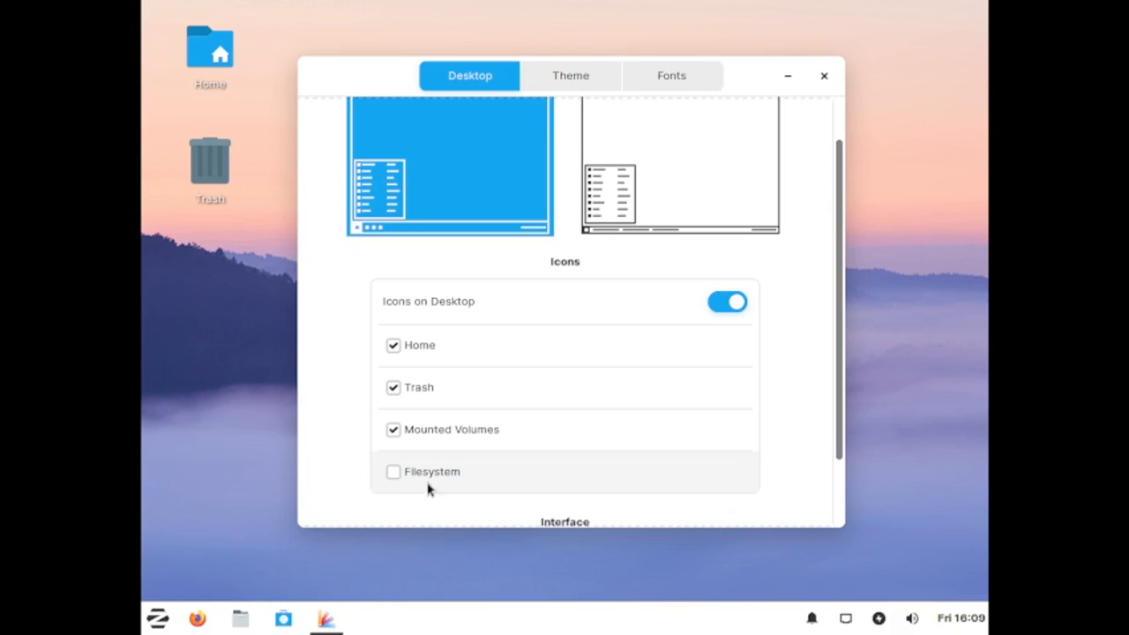
# Step: Toggle the Filesystem desktop icon on and off again
pyautogui.click(395, 472)
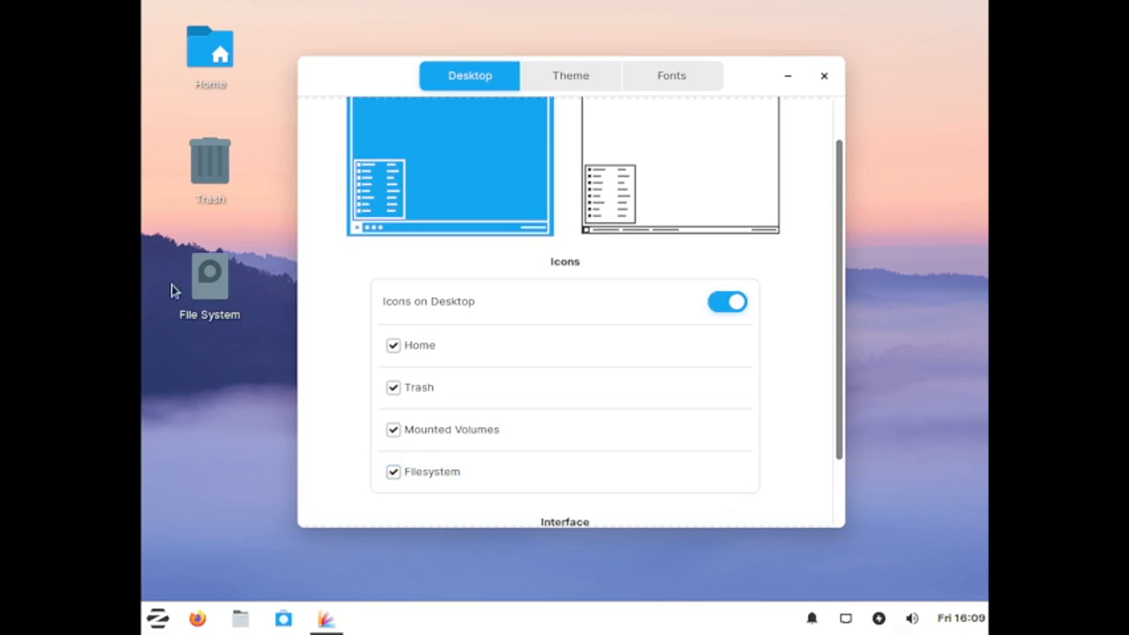
pyautogui.click(398, 473)
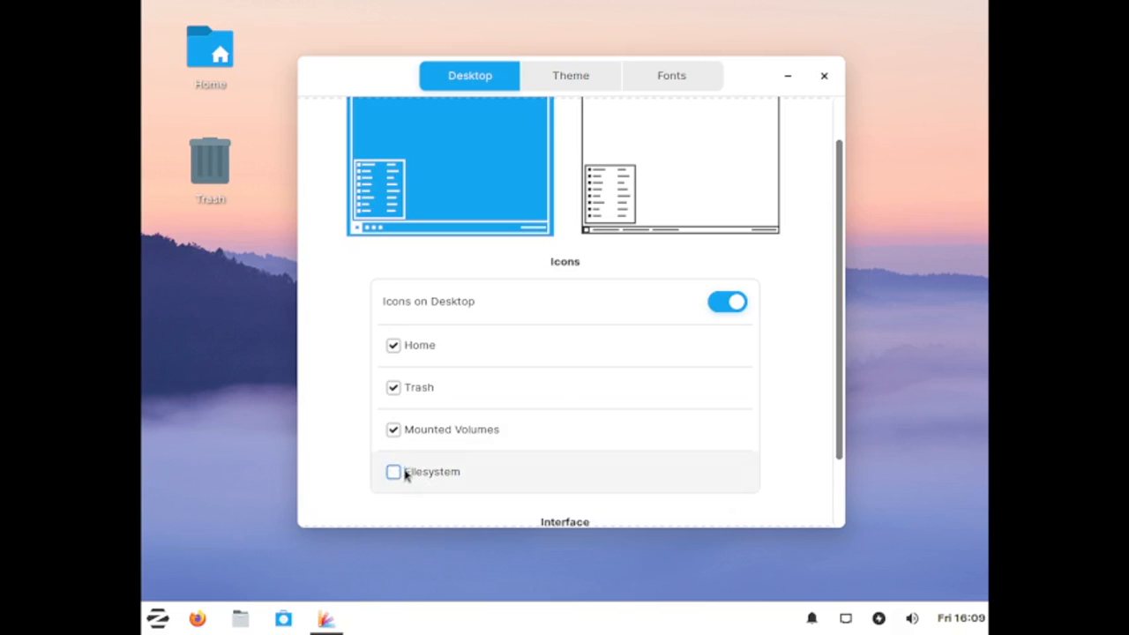
pyautogui.scroll(-2, 789, 322)
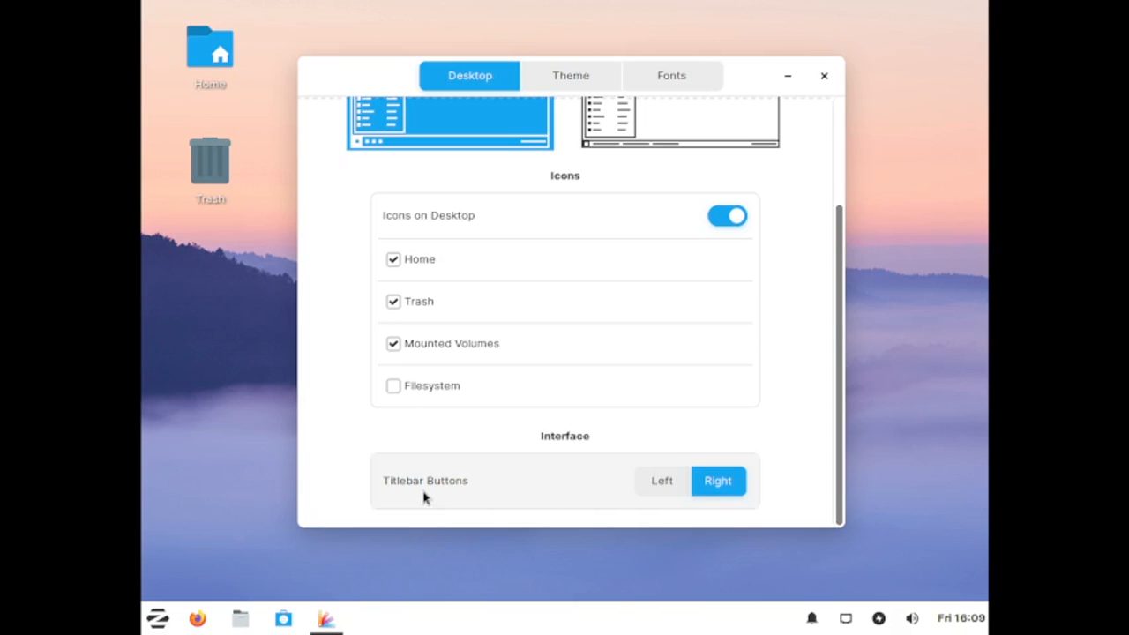
# Step: Try the green accent colour on the Theme page, preview it in the application menu, and restore blue
pyautogui.click(542, 78)
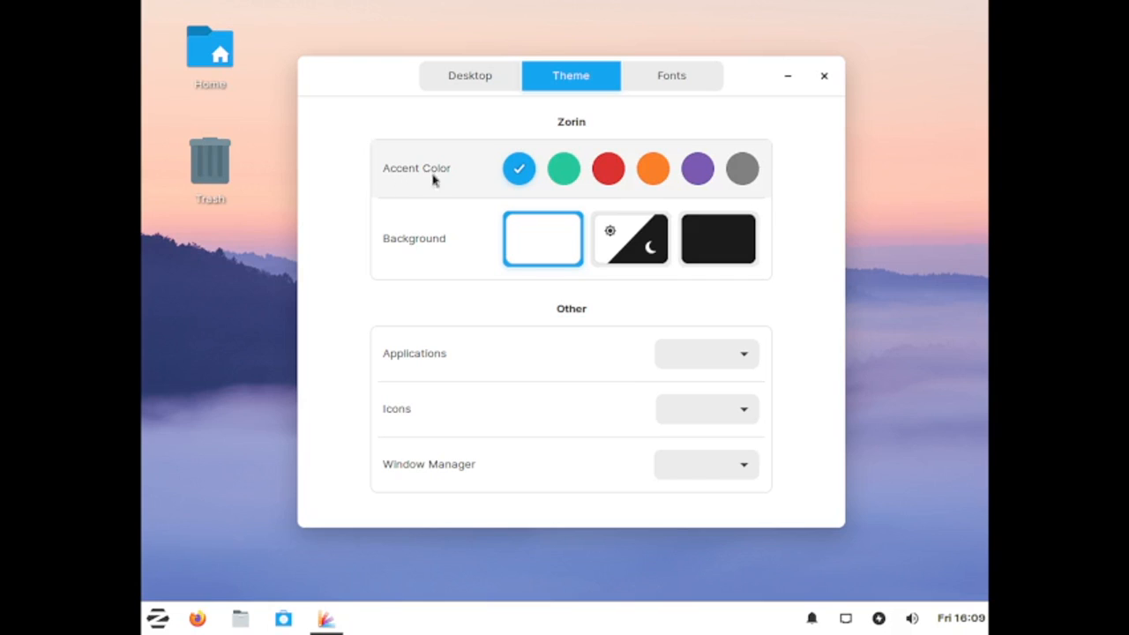
pyautogui.click(564, 170)
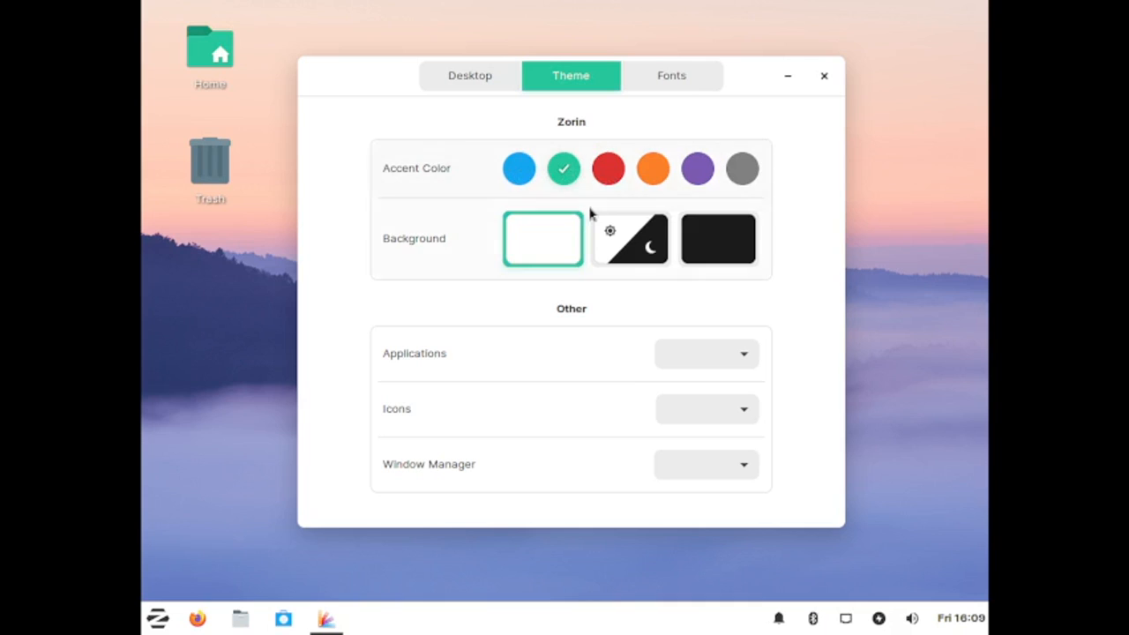
pyautogui.click(158, 621)
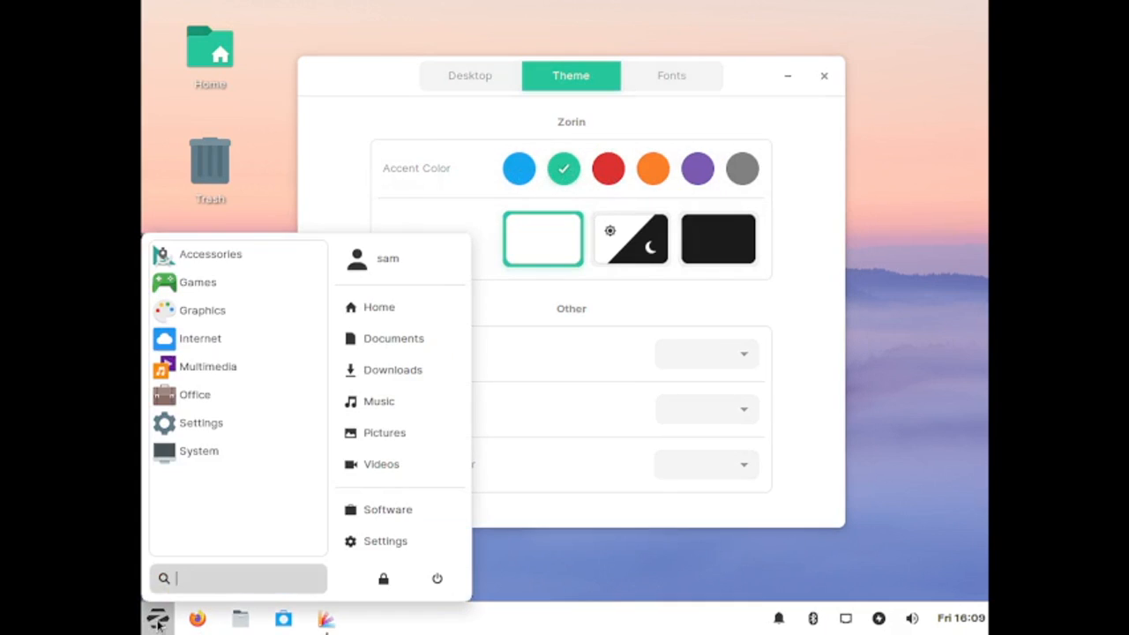
pyautogui.click(230, 256)
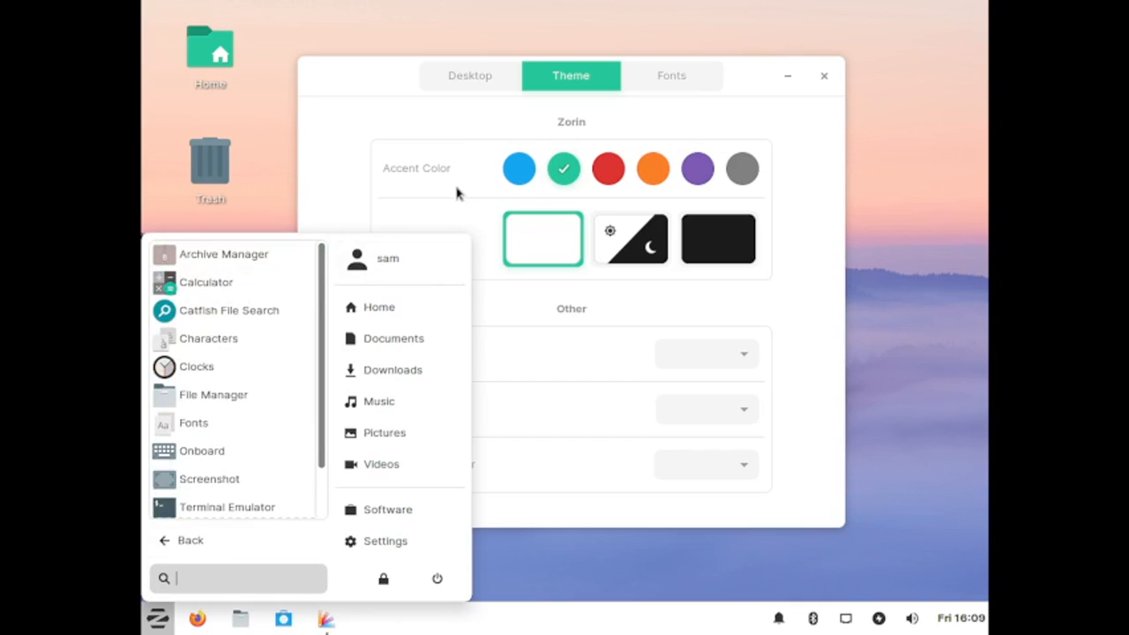
pyautogui.click(406, 180)
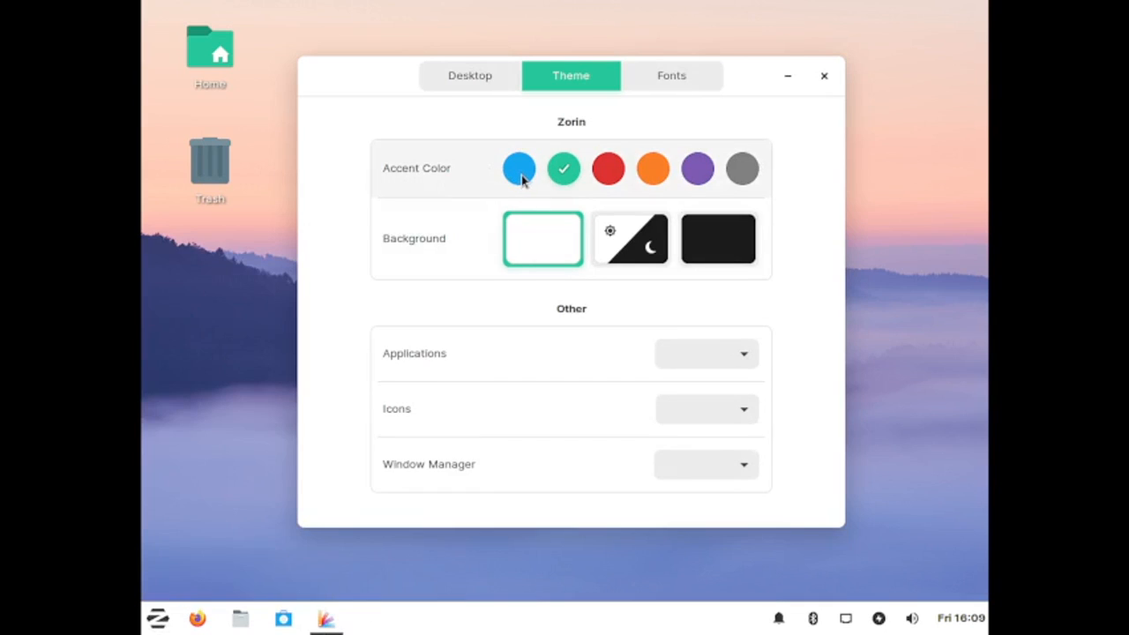
pyautogui.click(519, 175)
# Step: Set the theme background to the dark option
pyautogui.click(619, 250)
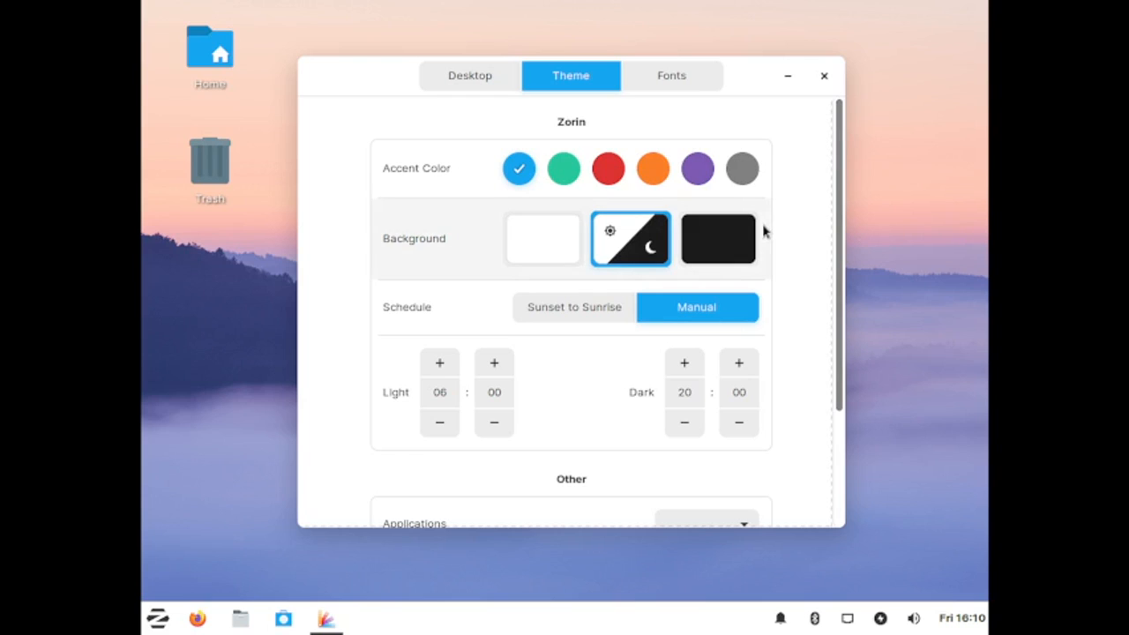
pyautogui.click(716, 240)
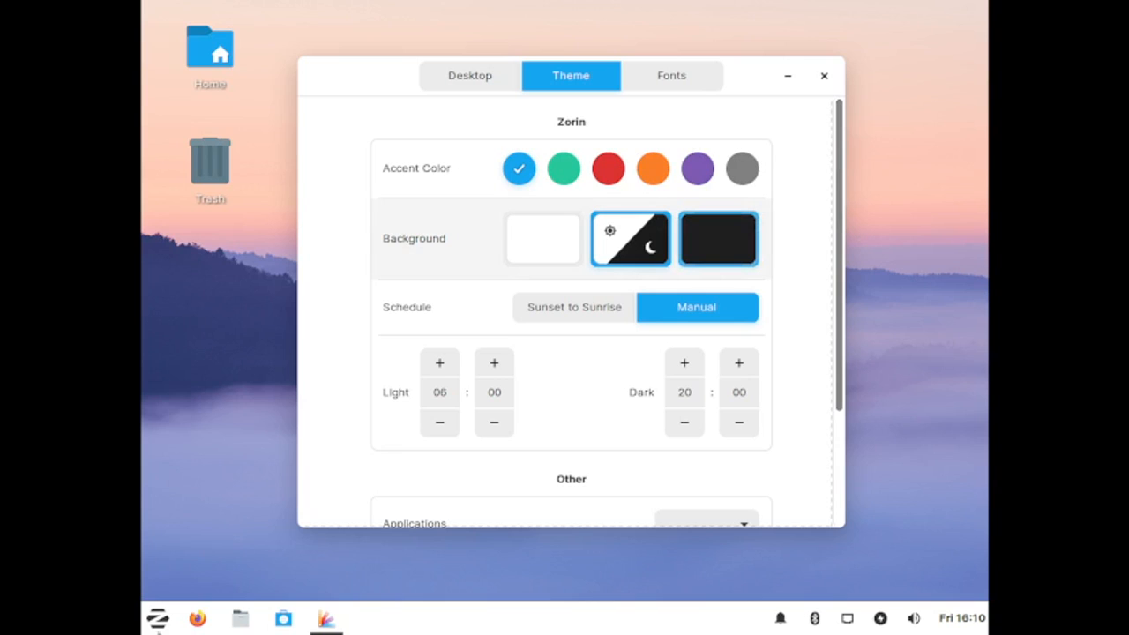
pyautogui.press('super')
pyautogui.click(612, 482)
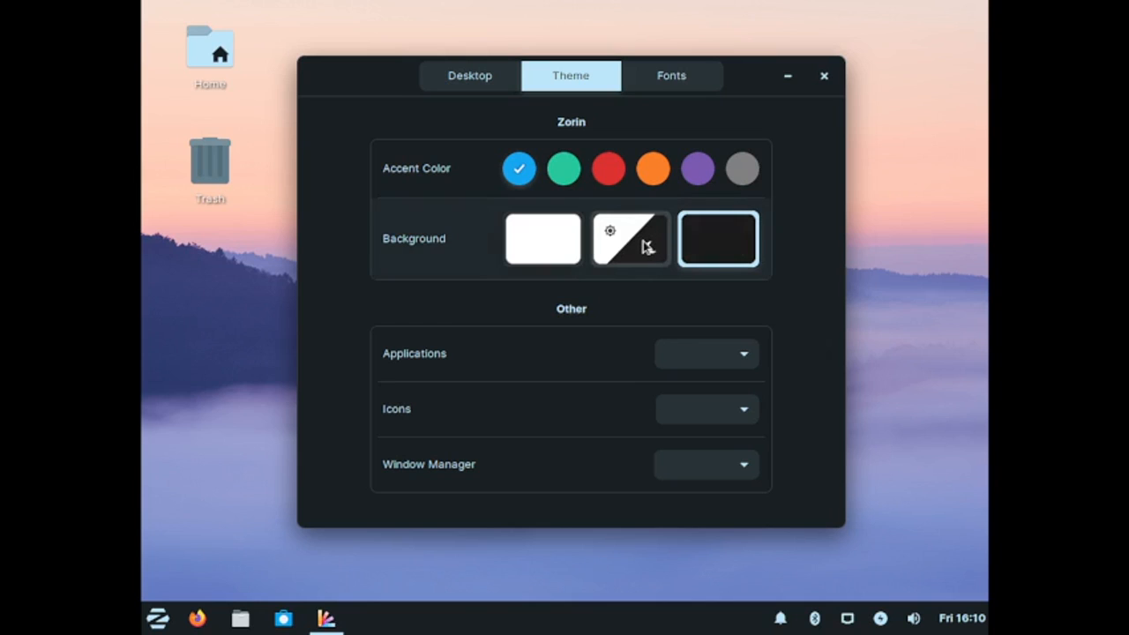
# Step: Look through the Applications theme choices, then open the Fonts page
pyautogui.click(745, 356)
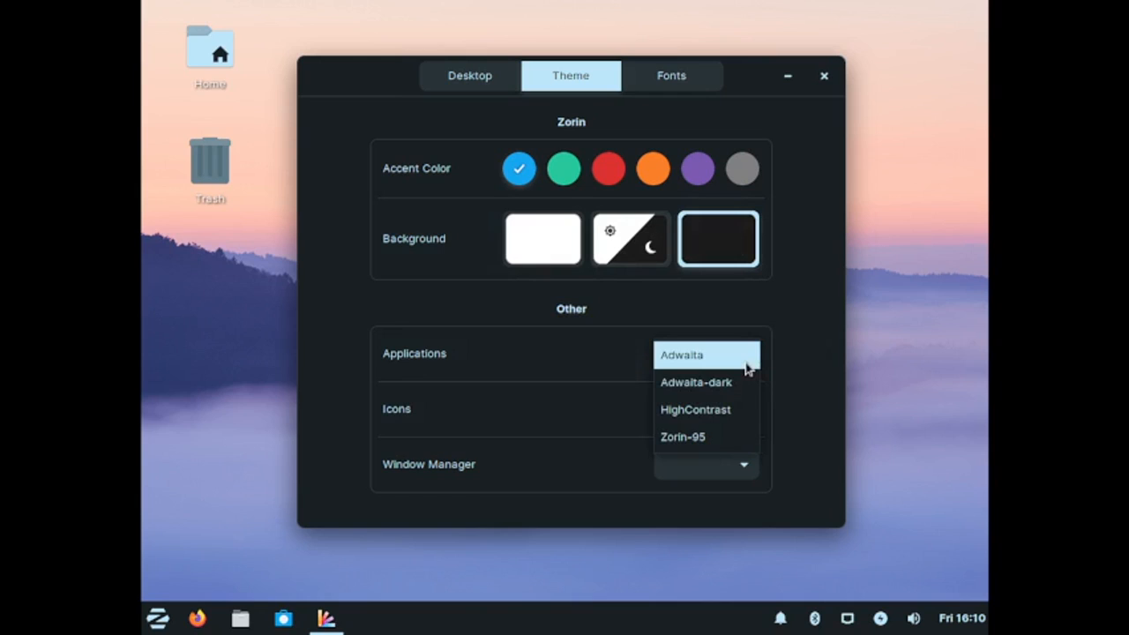
pyautogui.click(600, 362)
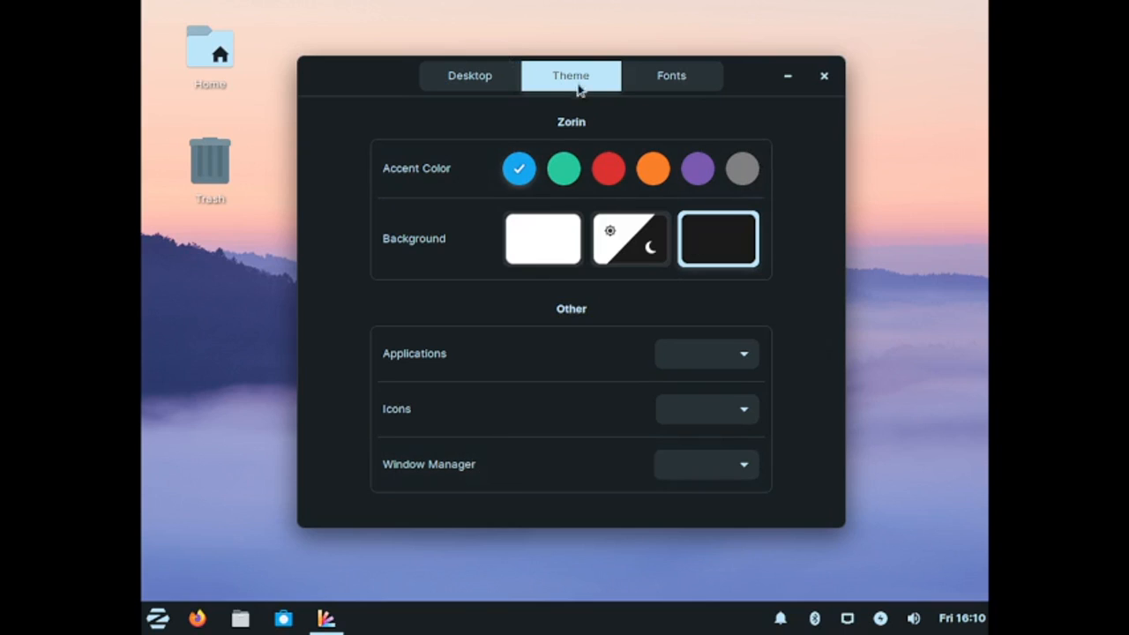
pyautogui.click(677, 79)
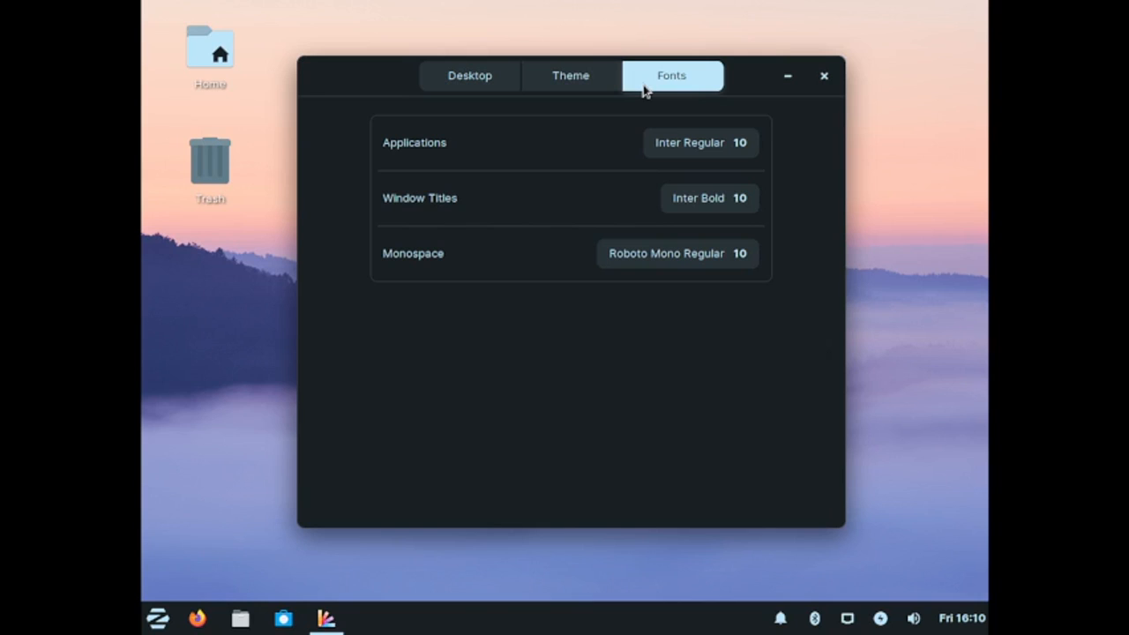
# Step: Switch between the Theme, Fonts and Desktop pages, then close the desktop appearance window
pyautogui.click(536, 82)
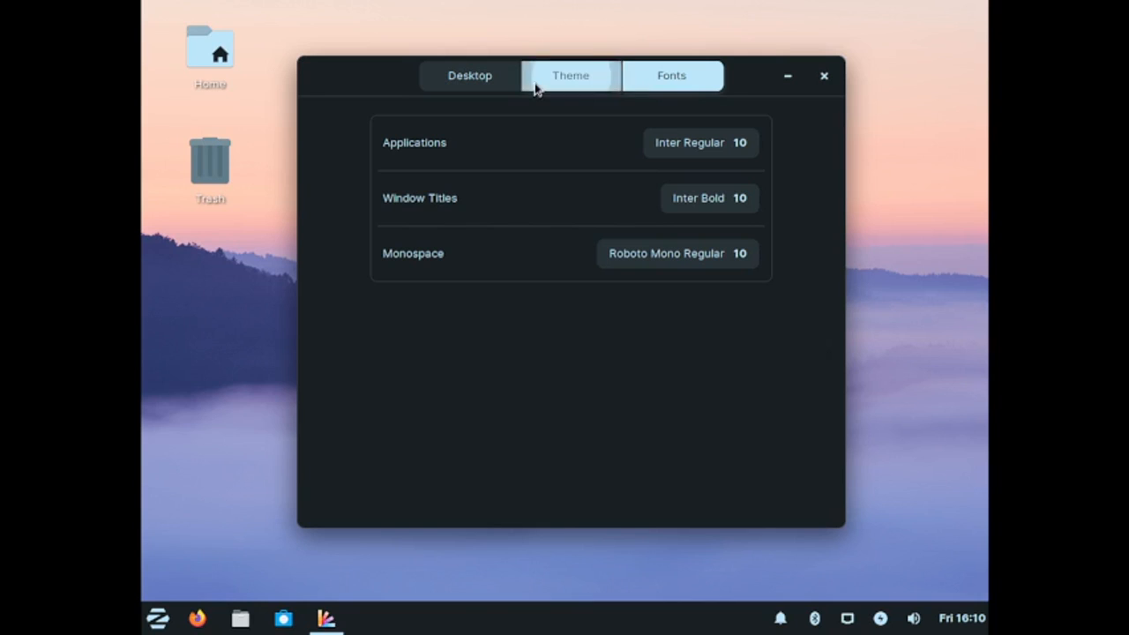
pyautogui.click(650, 78)
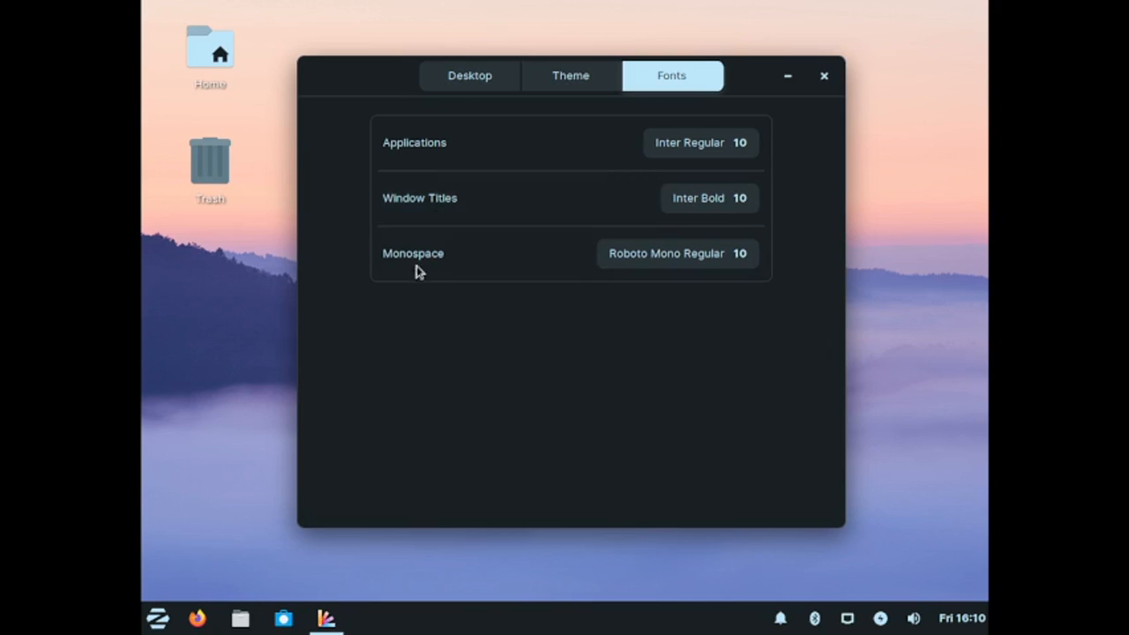
pyautogui.click(501, 77)
pyautogui.scroll(3, 666, 362)
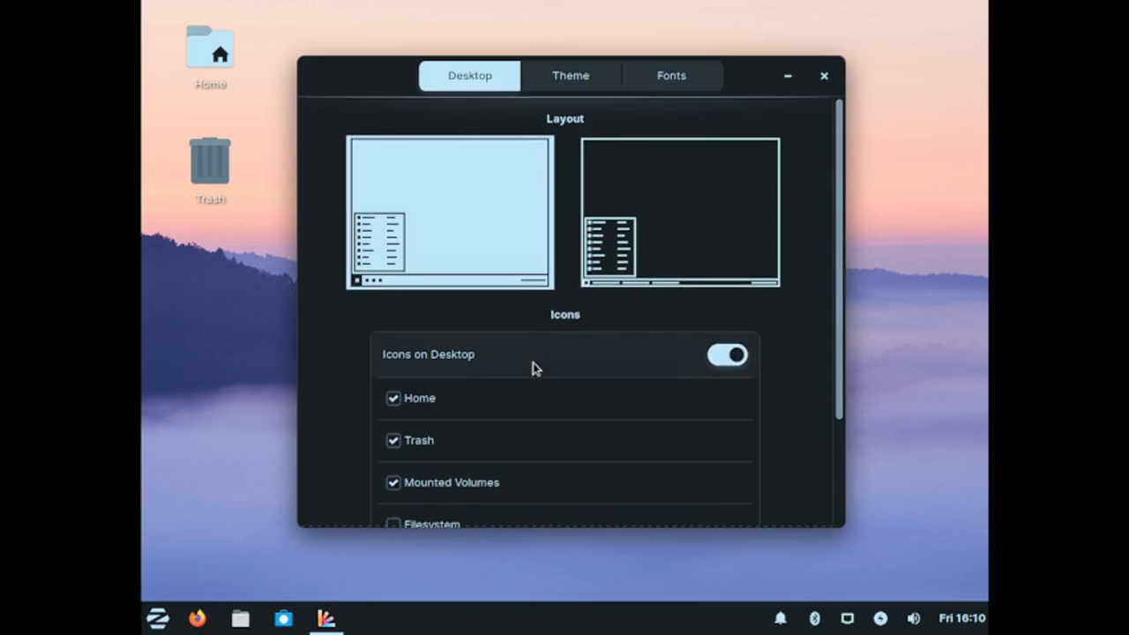
pyautogui.click(822, 79)
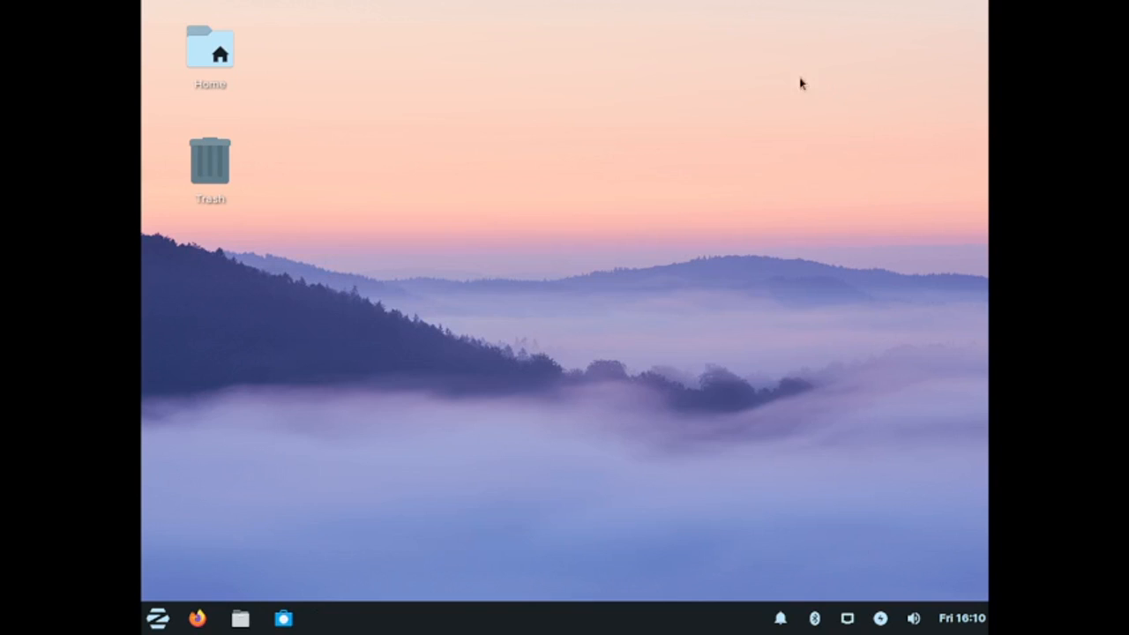
# Step: Open Appearance from the Settings category of the application menu and browse its list of style themes
pyautogui.click(156, 617)
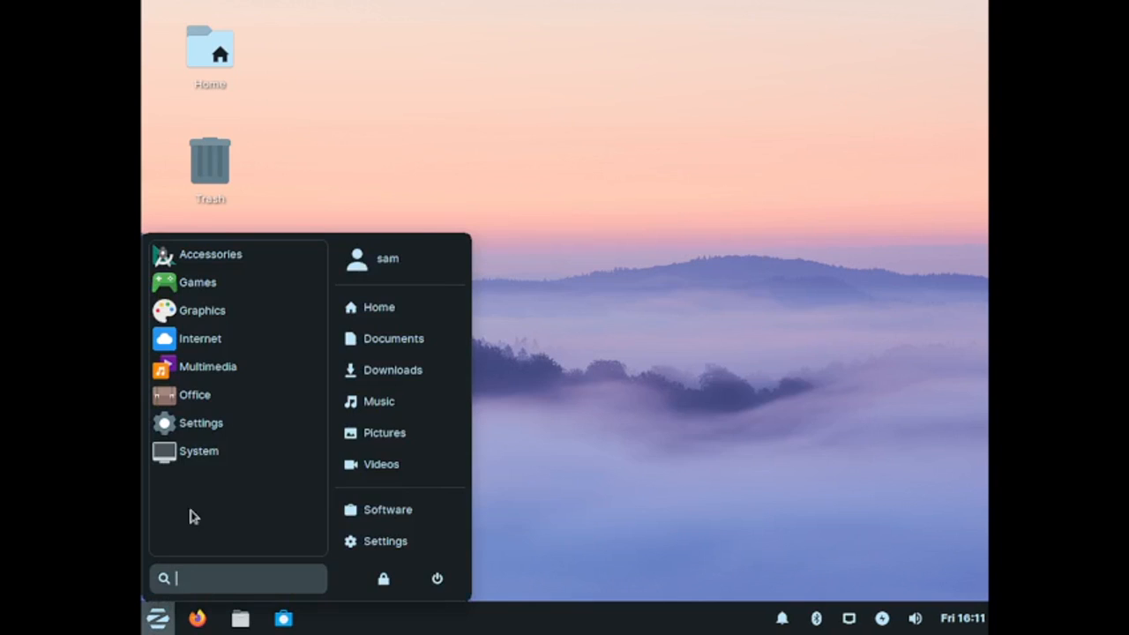
pyautogui.click(233, 424)
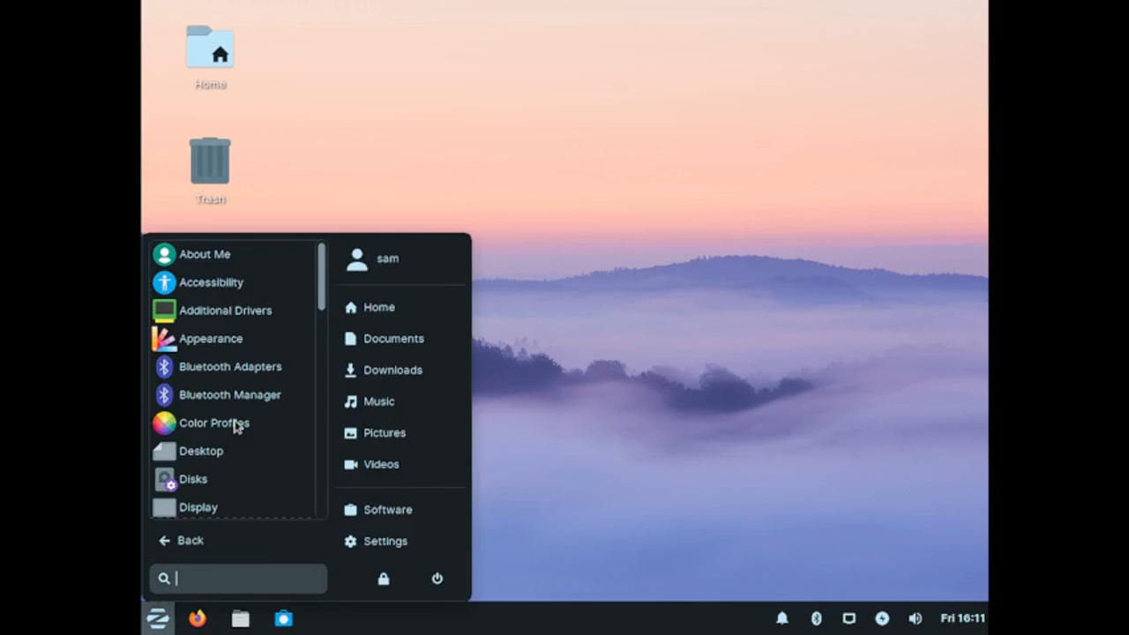
pyautogui.click(256, 352)
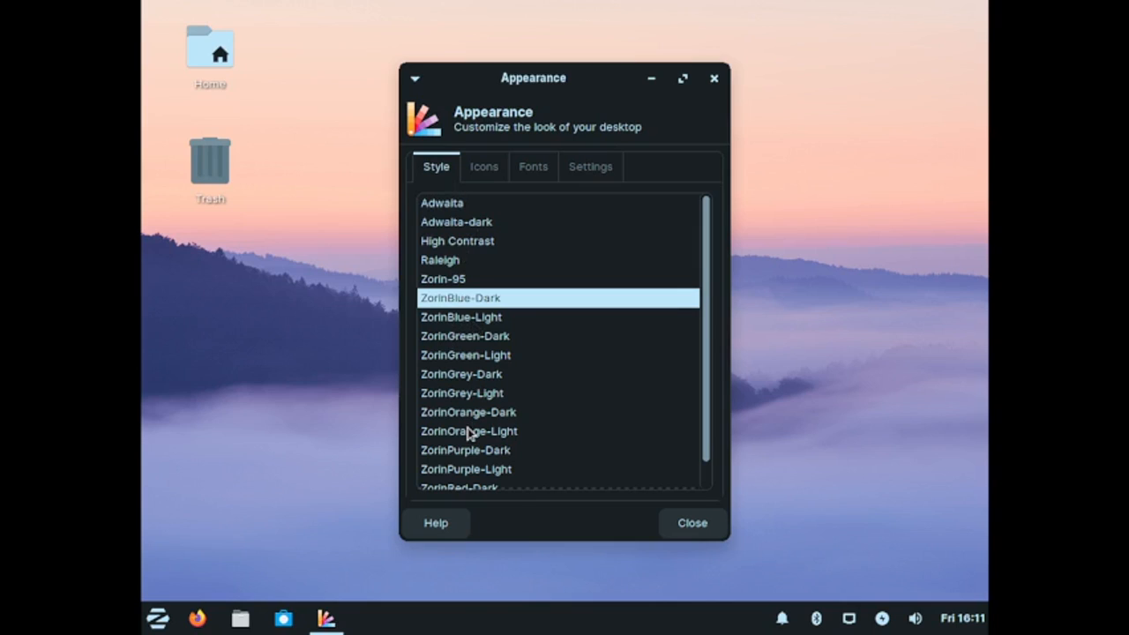
pyautogui.scroll(-1, 476, 425)
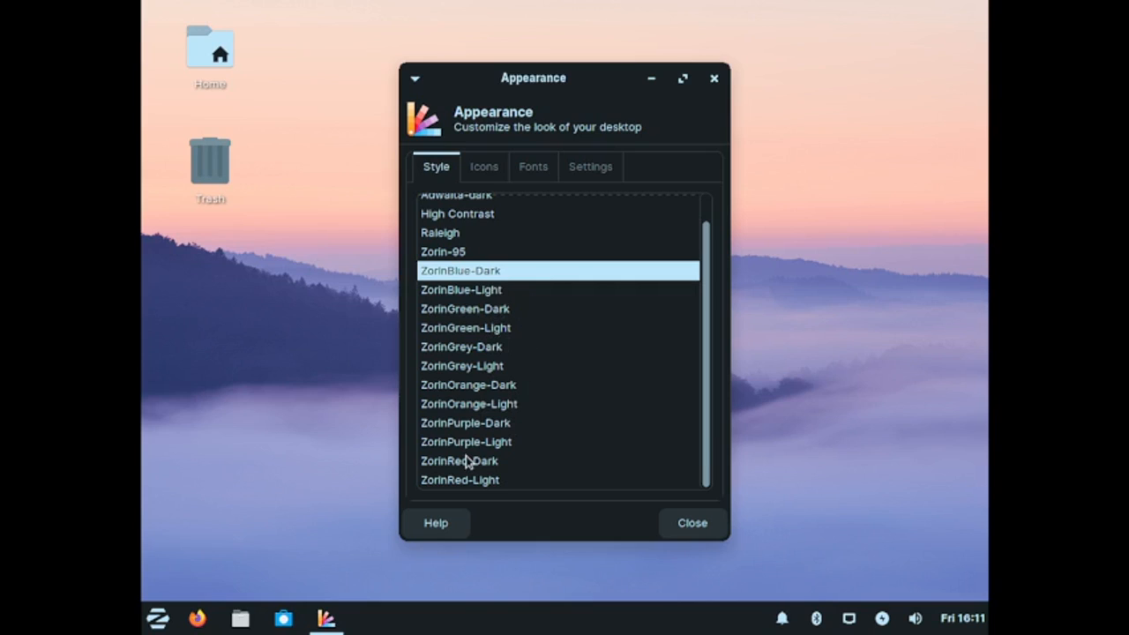
pyautogui.scroll(1, 466, 459)
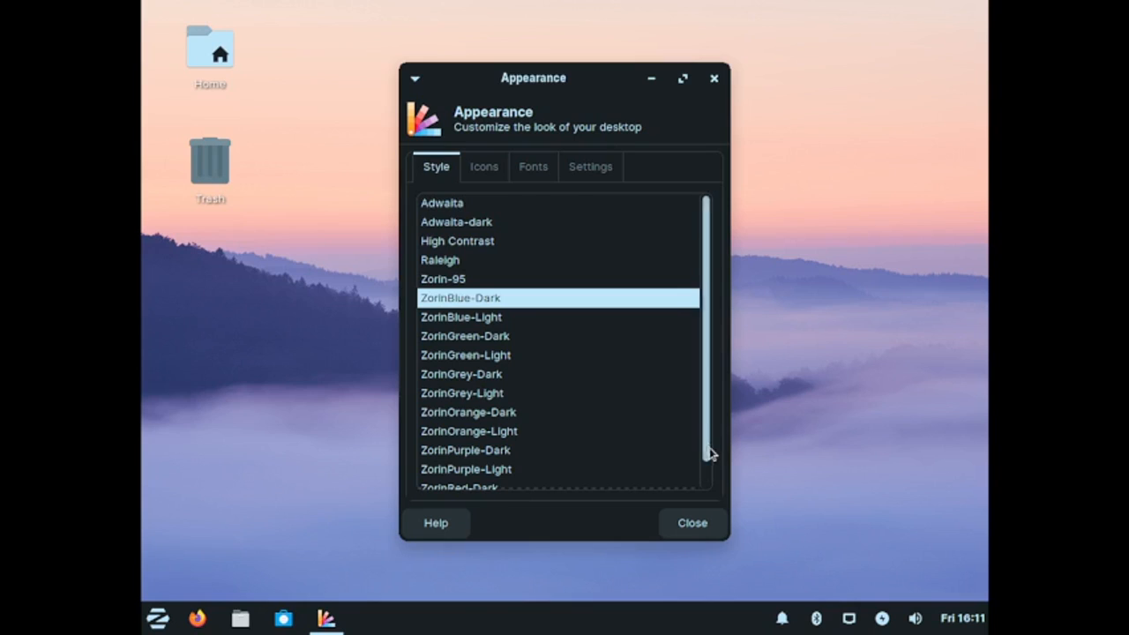
pyautogui.scroll(-2, 710, 448)
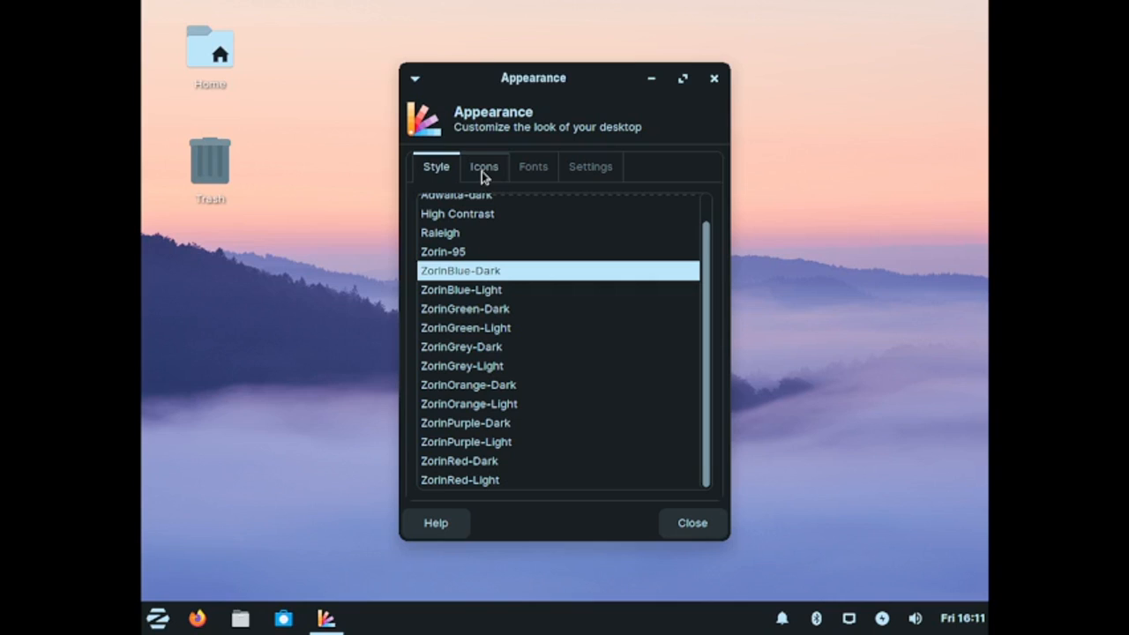
# Step: Look through the Fonts, Settings, Style and Icons pages of the Appearance window
pyautogui.click(541, 169)
pyautogui.scroll(-3, 661, 423)
pyautogui.click(587, 167)
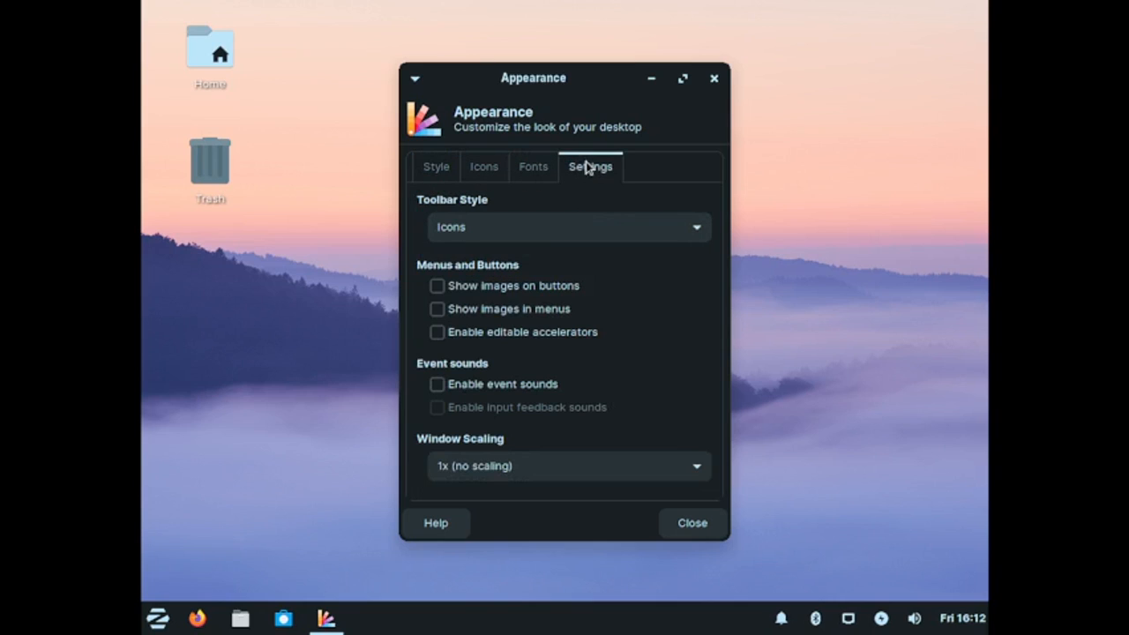
pyautogui.click(432, 172)
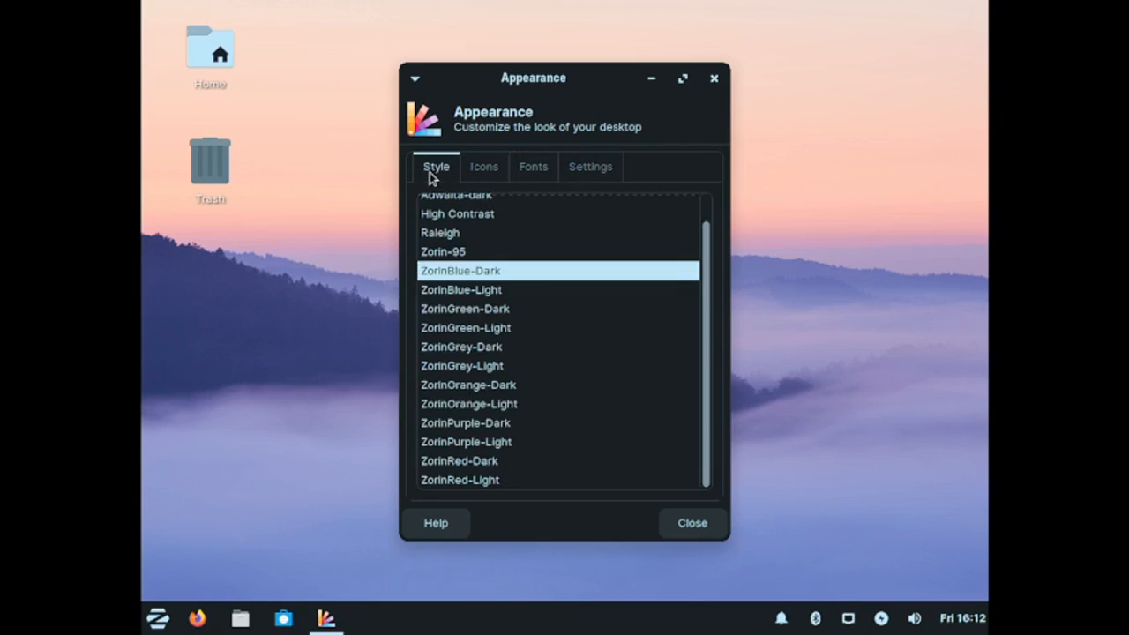
pyautogui.click(492, 175)
pyautogui.click(532, 171)
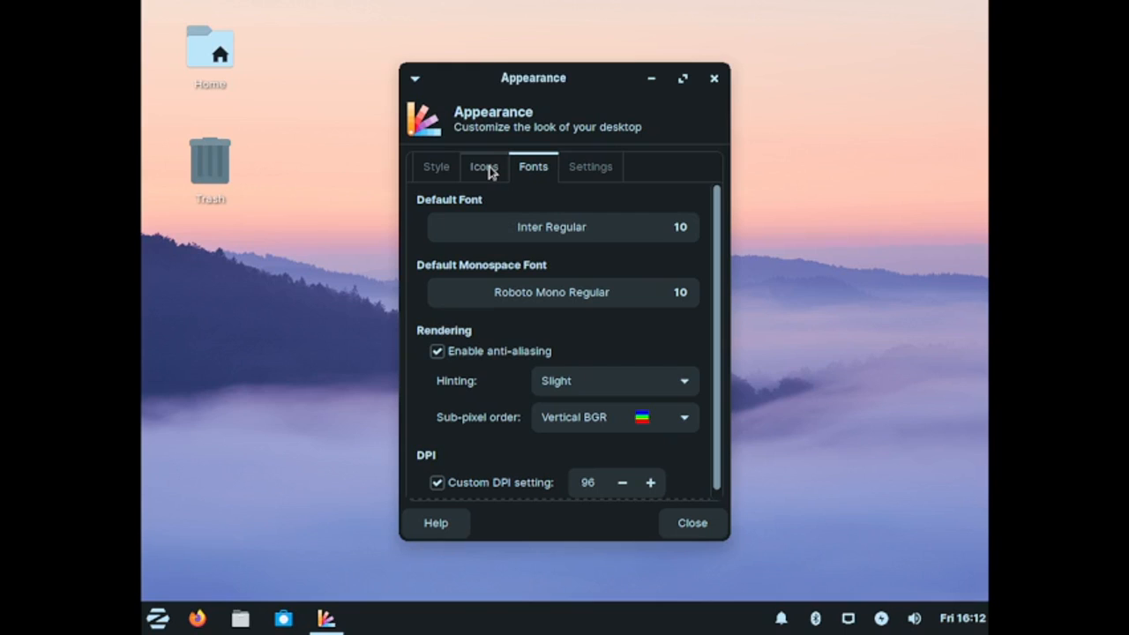
pyautogui.click(490, 172)
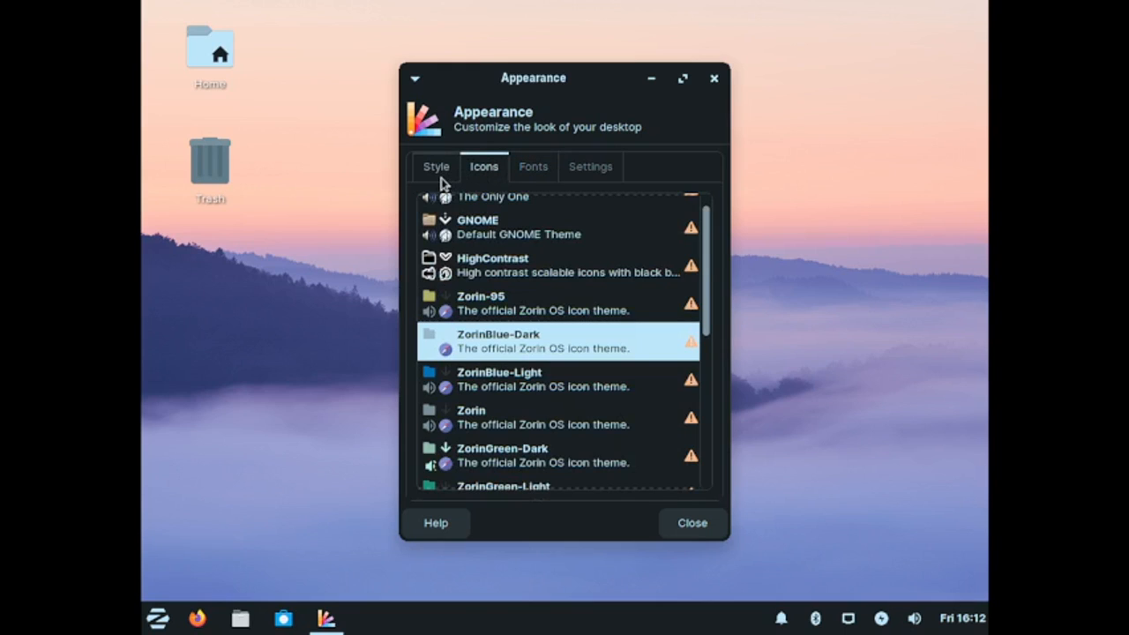
pyautogui.click(439, 176)
pyautogui.click(471, 175)
# Step: Scroll through the icon theme list, revisit the Style, Fonts and Settings pages, and close Appearance
pyautogui.scroll(-8, 582, 456)
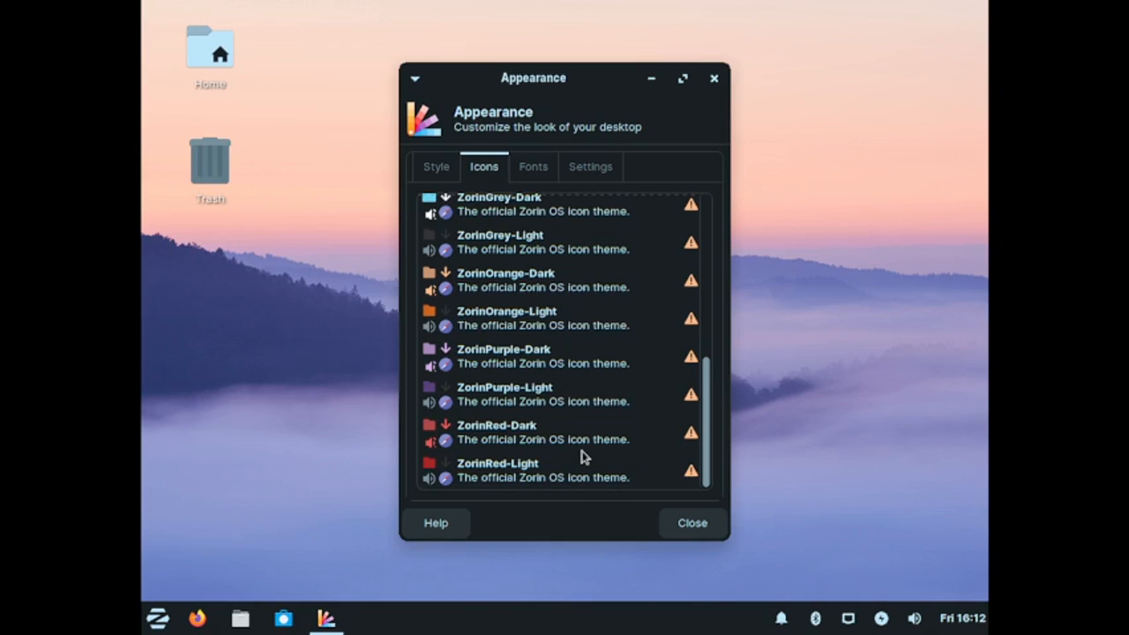
pyautogui.scroll(8, 582, 456)
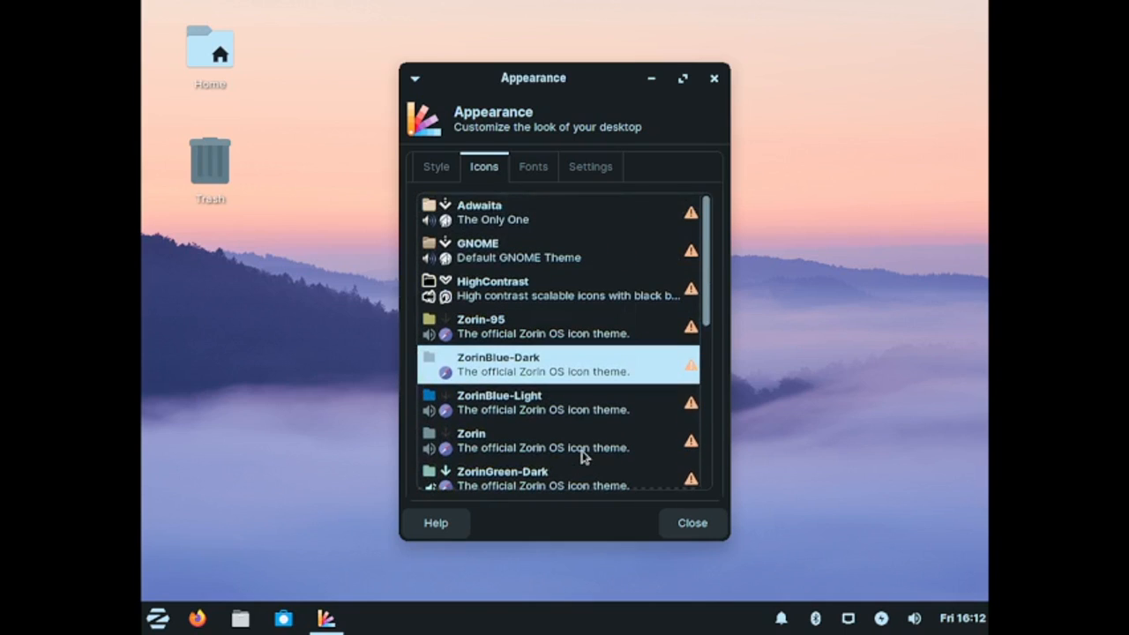
pyautogui.scroll(-8, 582, 456)
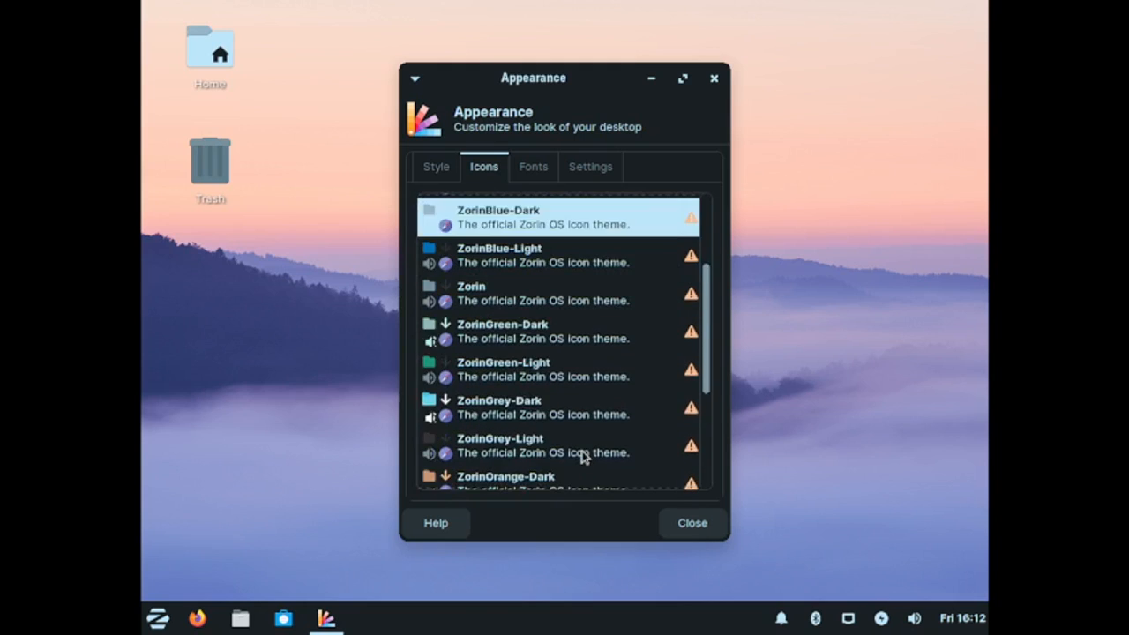
pyautogui.scroll(8, 582, 456)
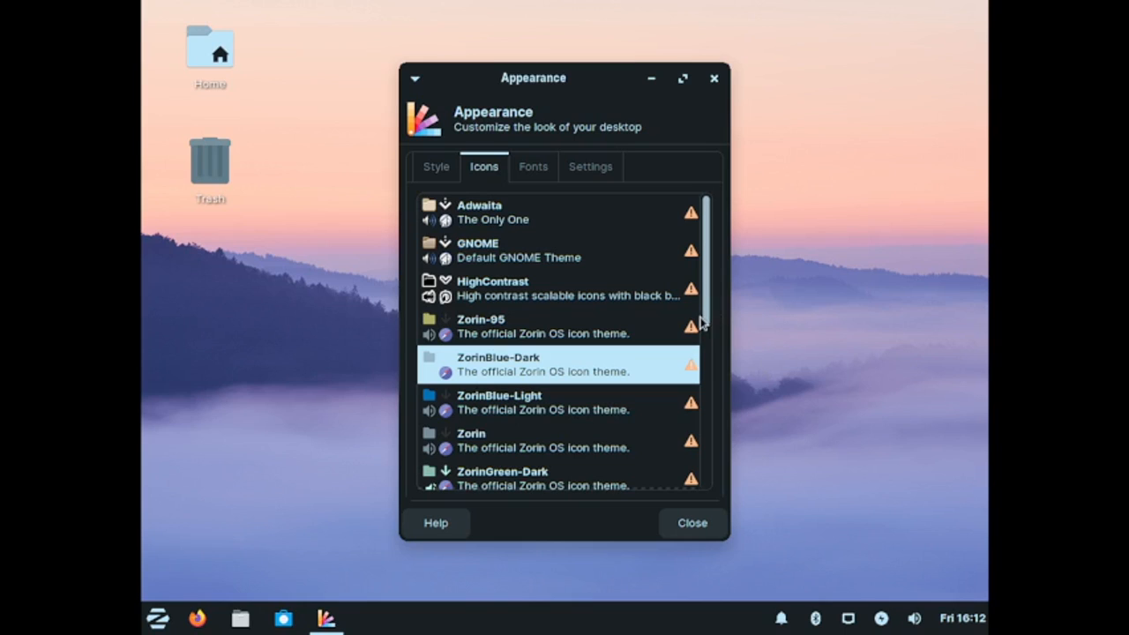
pyautogui.moveTo(705, 324); pyautogui.dragTo(721, 207)
pyautogui.click(435, 169)
pyautogui.click(484, 168)
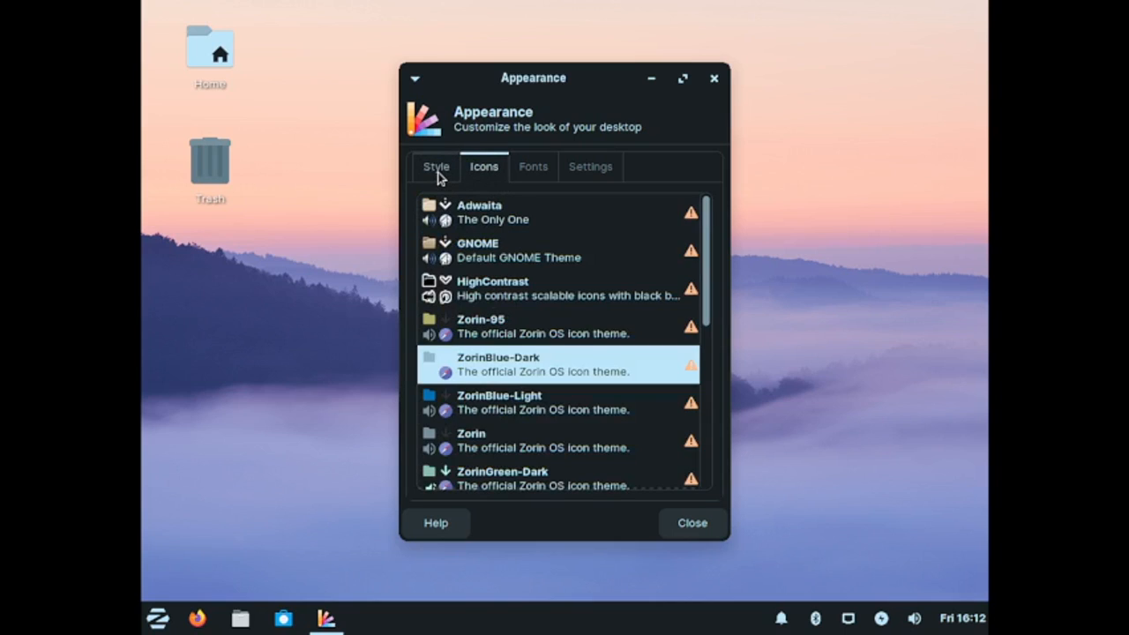
pyautogui.click(522, 177)
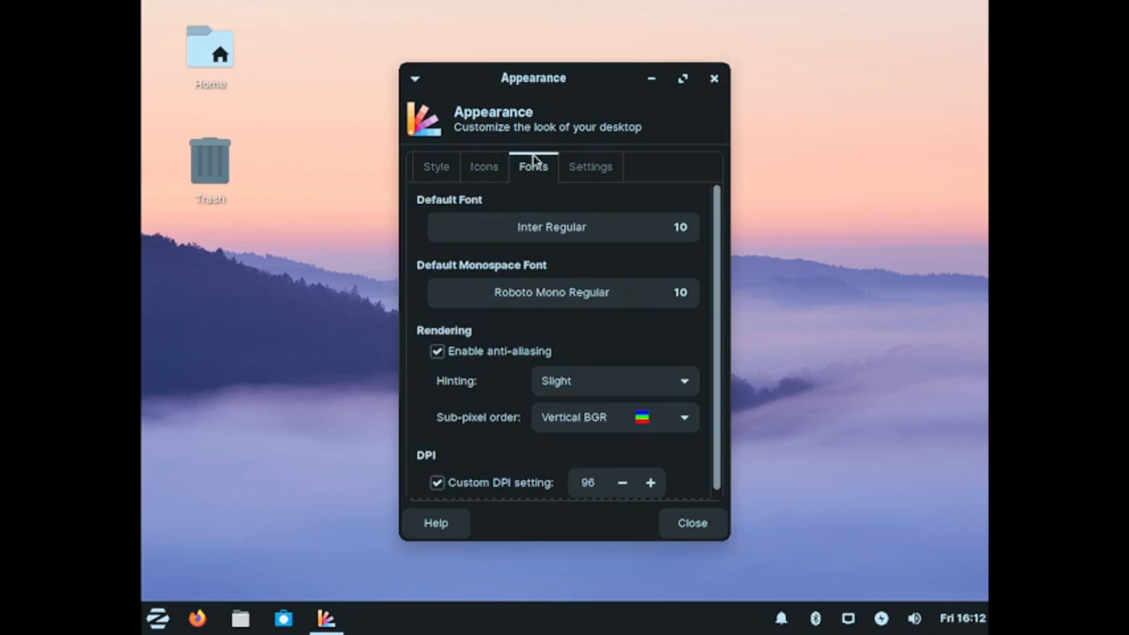
pyautogui.click(434, 174)
pyautogui.click(610, 174)
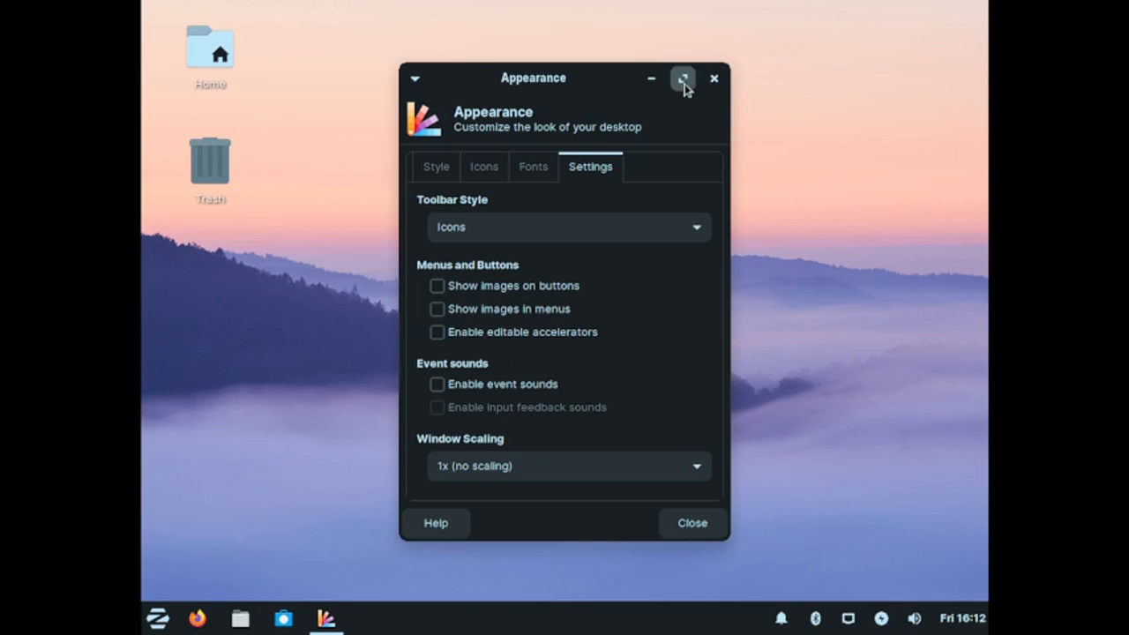
pyautogui.click(714, 78)
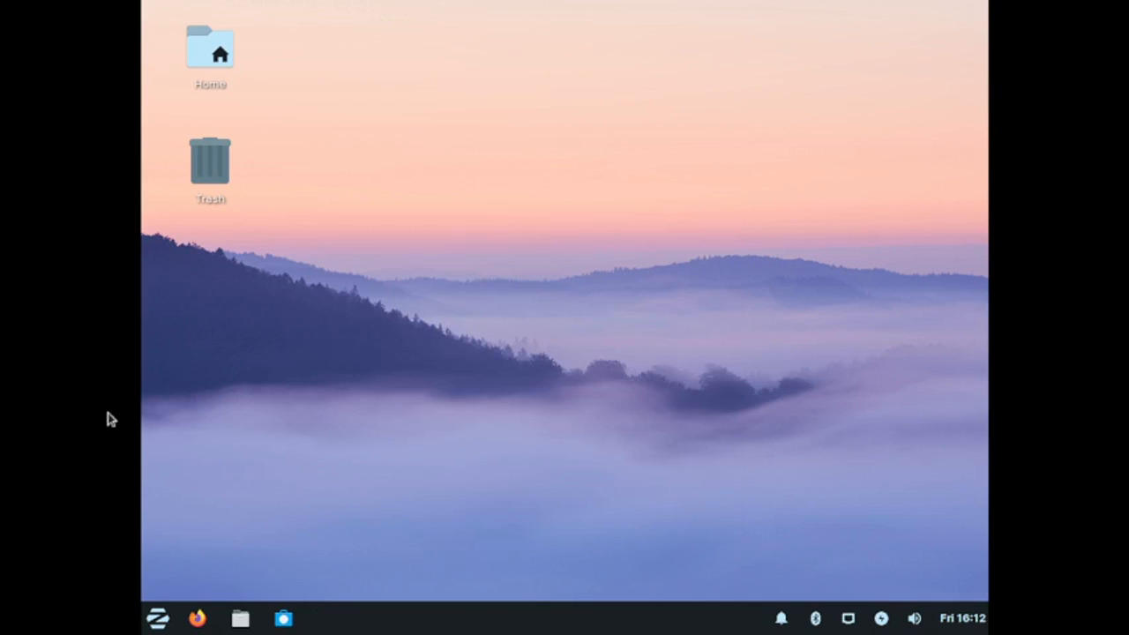
# Step: Open Desktop settings from the menu's Settings category and apply the golden desert sunset wallpaper
pyautogui.click(157, 619)
pyautogui.click(215, 432)
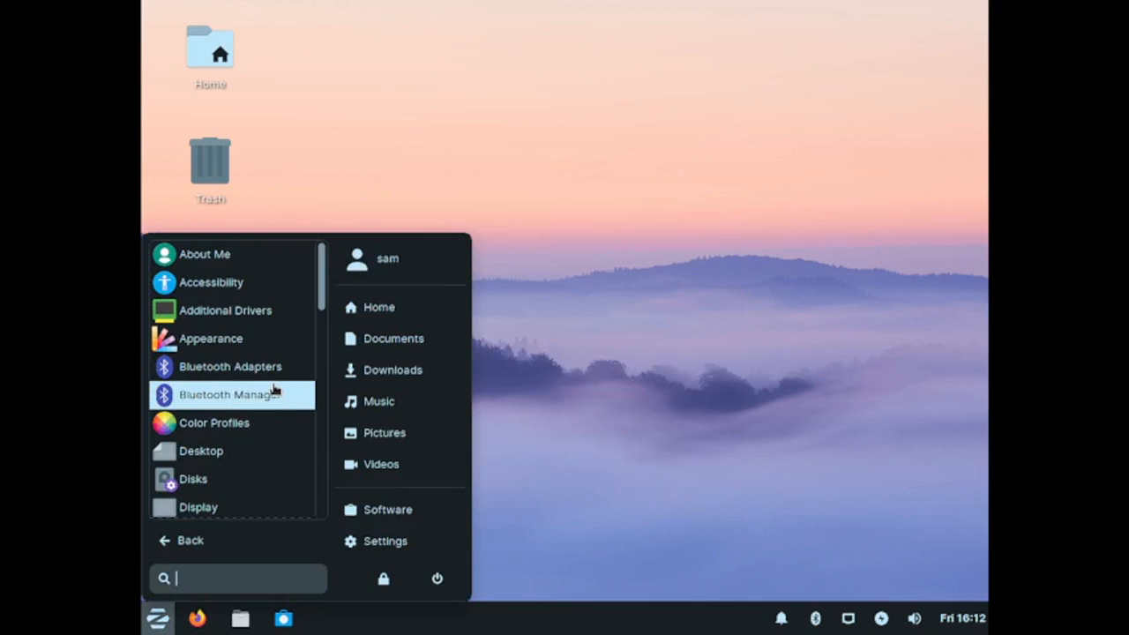
pyautogui.scroll(-1, 274, 389)
pyautogui.scroll(-1, 275, 389)
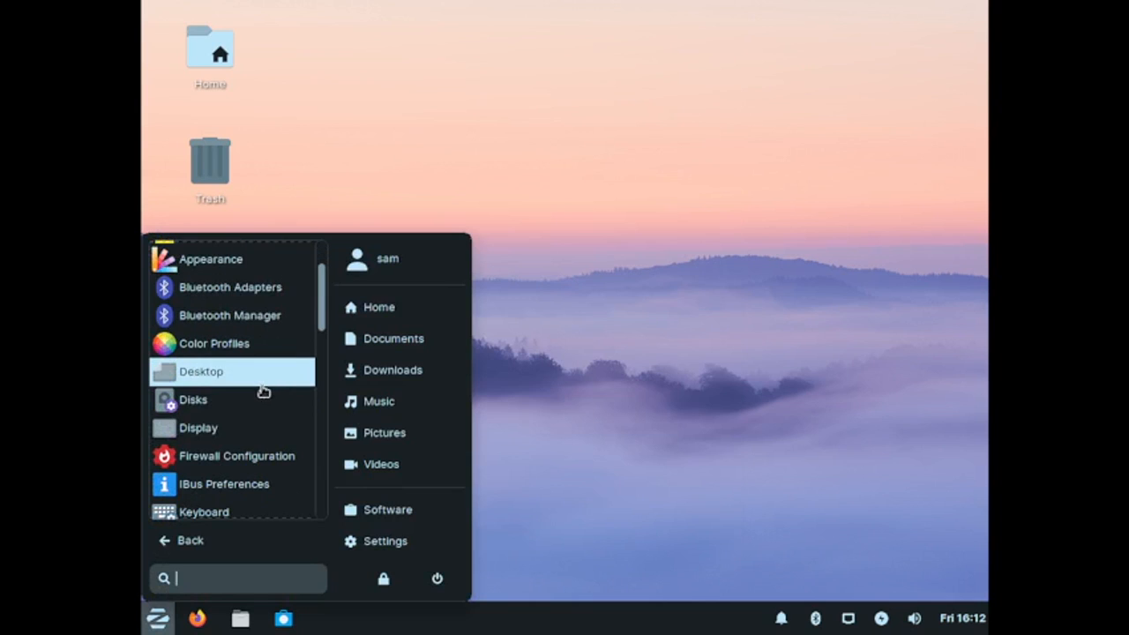
pyautogui.click(265, 380)
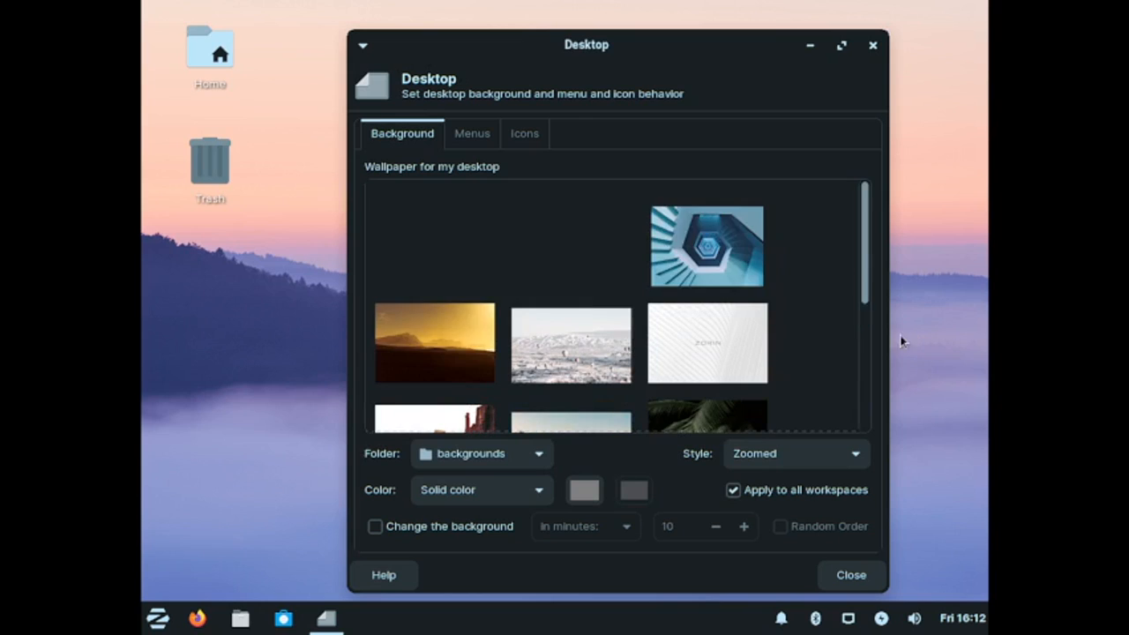
pyautogui.moveTo(871, 216); pyautogui.dragTo(844, 181)
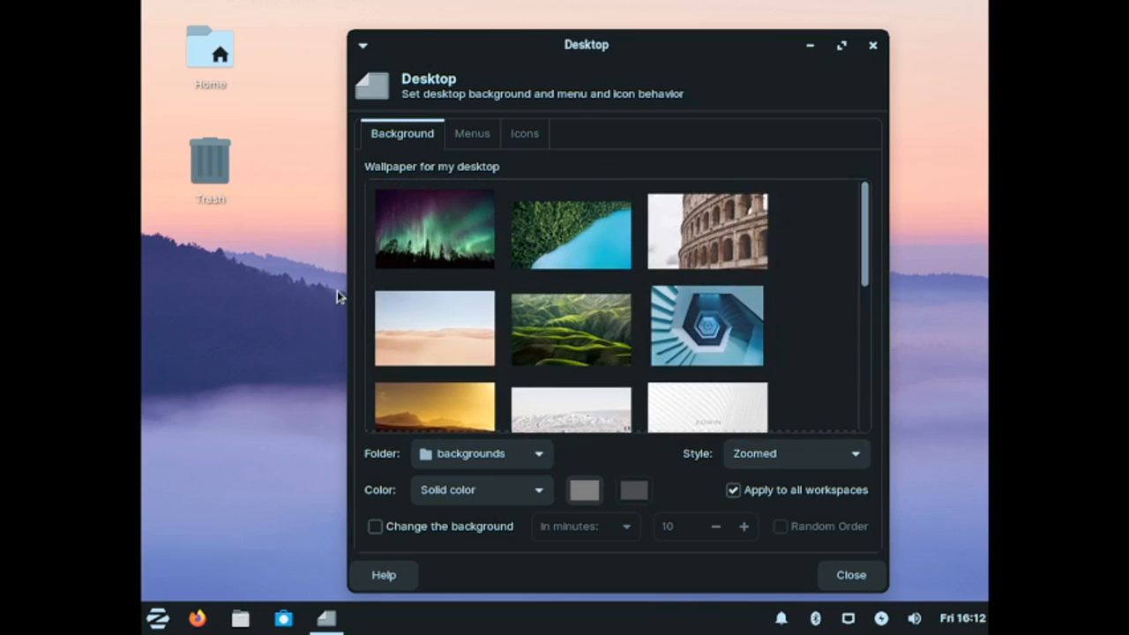
pyautogui.moveTo(620, 44); pyautogui.dragTo(523, 13)
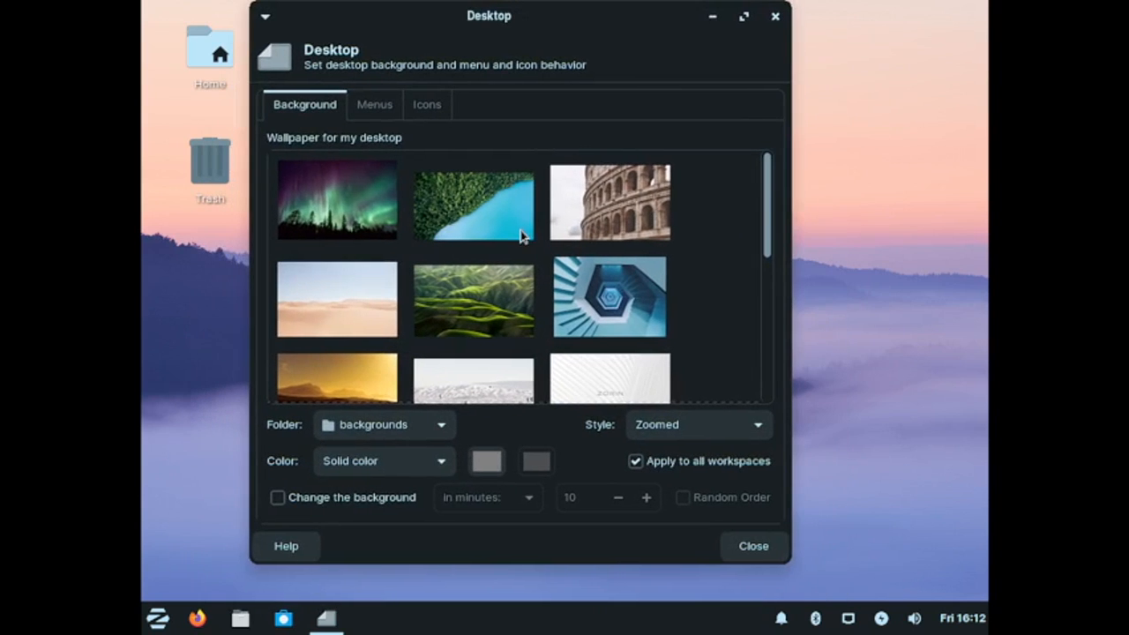
pyautogui.scroll(-2, 326, 363)
pyautogui.click(329, 350)
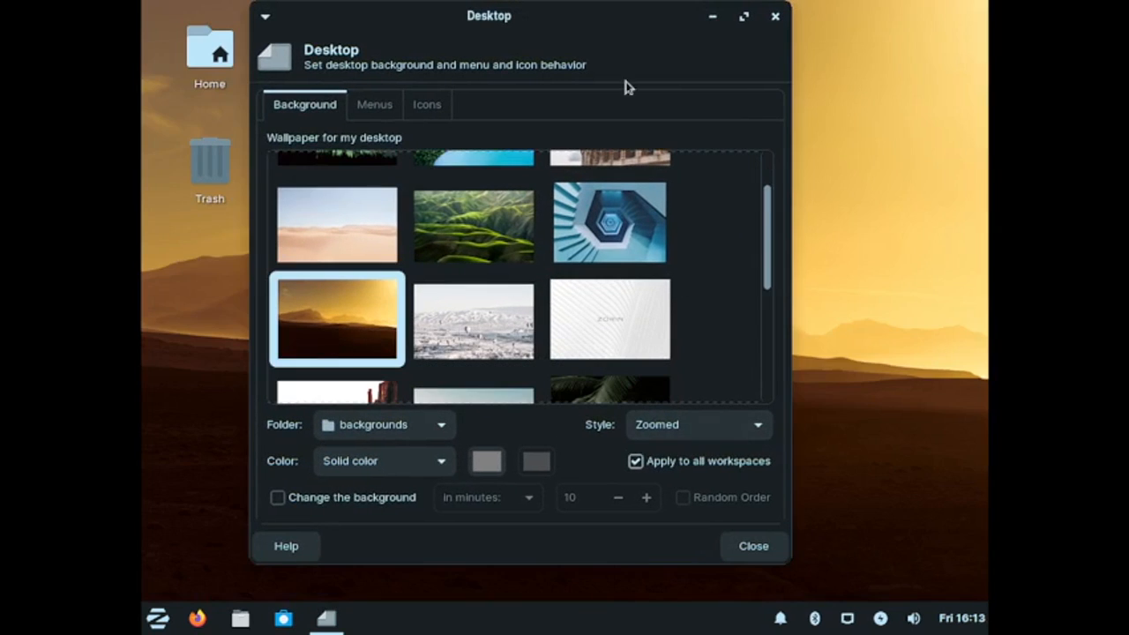
# Step: Try the white Zorin wallpaper and then the hazy temple landscape wallpaper
pyautogui.moveTo(592, 24); pyautogui.dragTo(686, 18)
pyautogui.scroll(-1, 693, 323)
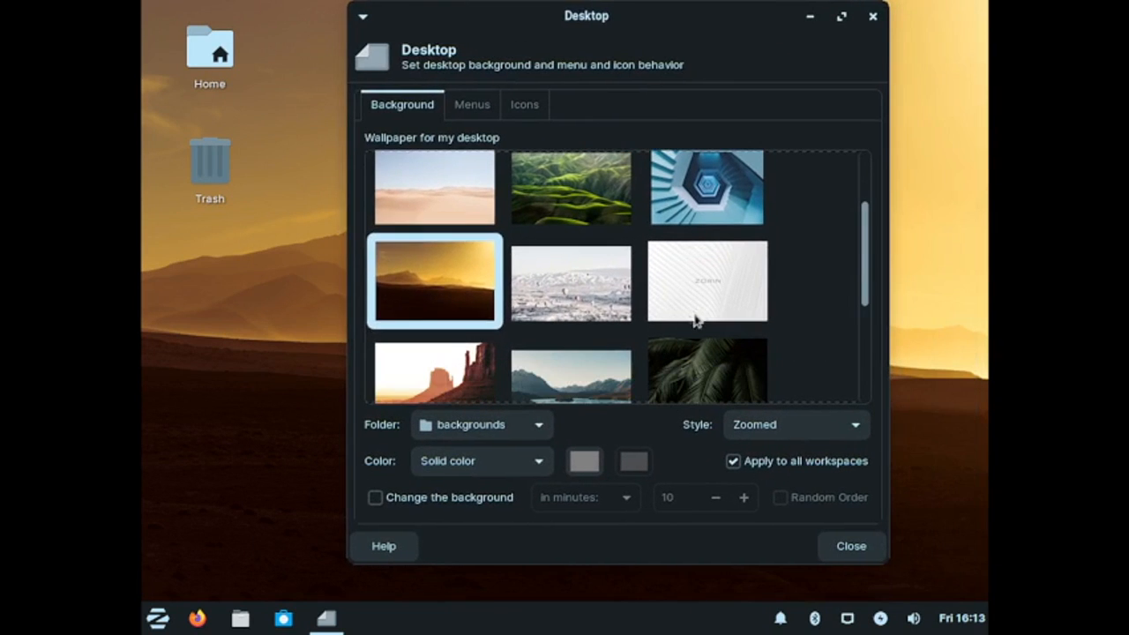
pyautogui.click(706, 302)
pyautogui.moveTo(731, 31); pyautogui.dragTo(641, 10)
pyautogui.scroll(-1, 647, 276)
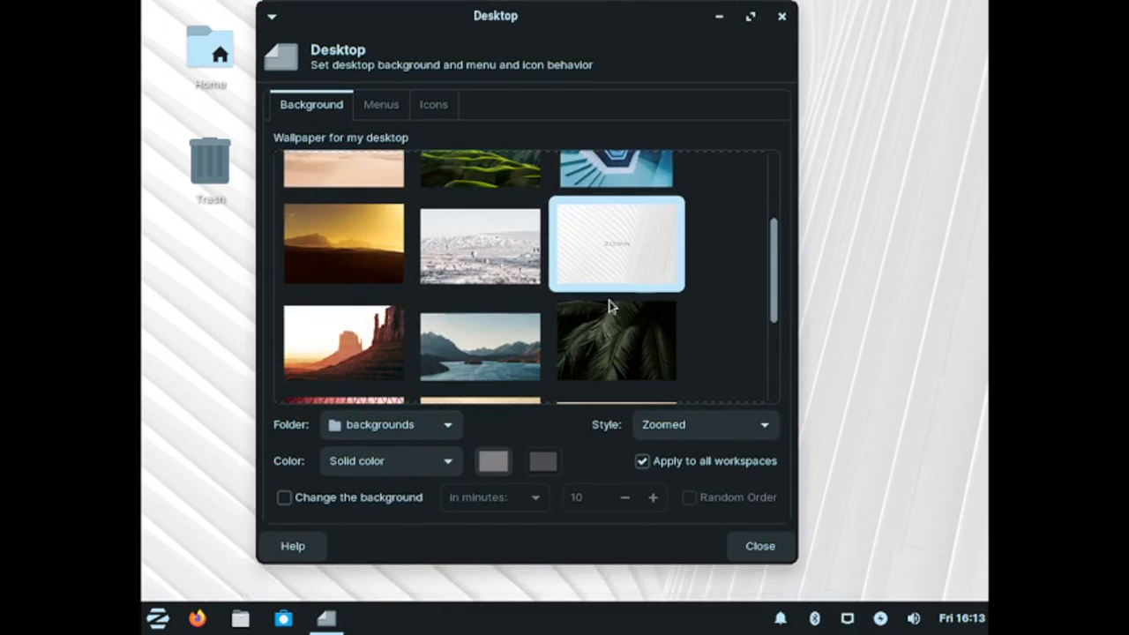
pyautogui.scroll(-1, 519, 368)
pyautogui.scroll(-1, 519, 368)
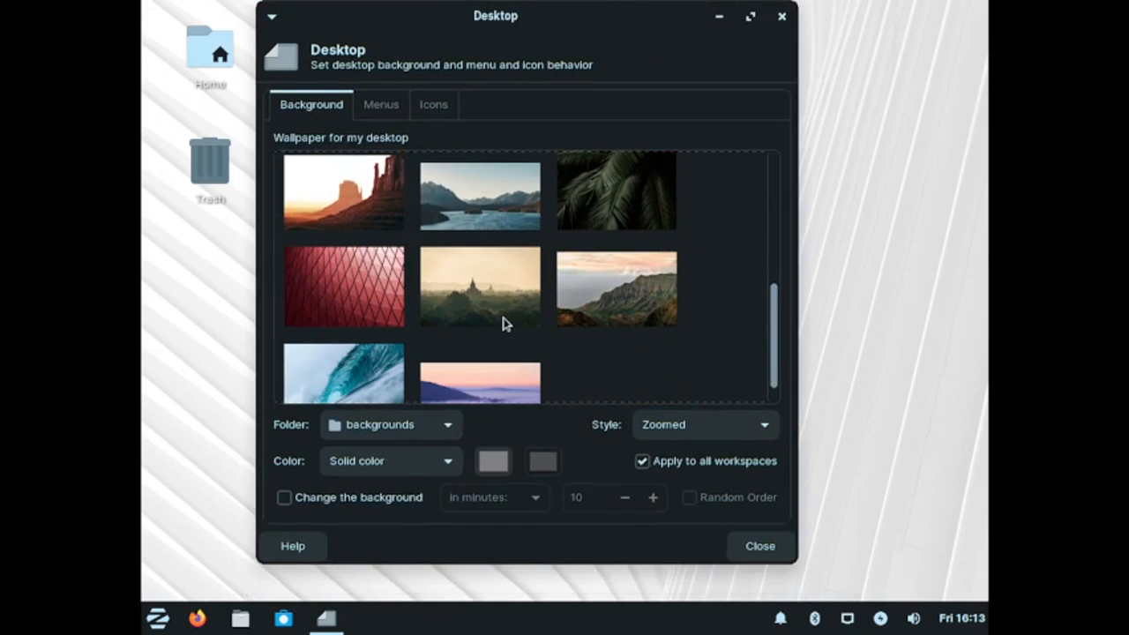
pyautogui.click(502, 325)
# Step: Move the Desktop window aside to view the desktop, then apply the ocean wave wallpaper
pyautogui.moveTo(591, 26); pyautogui.dragTo(768, 631)
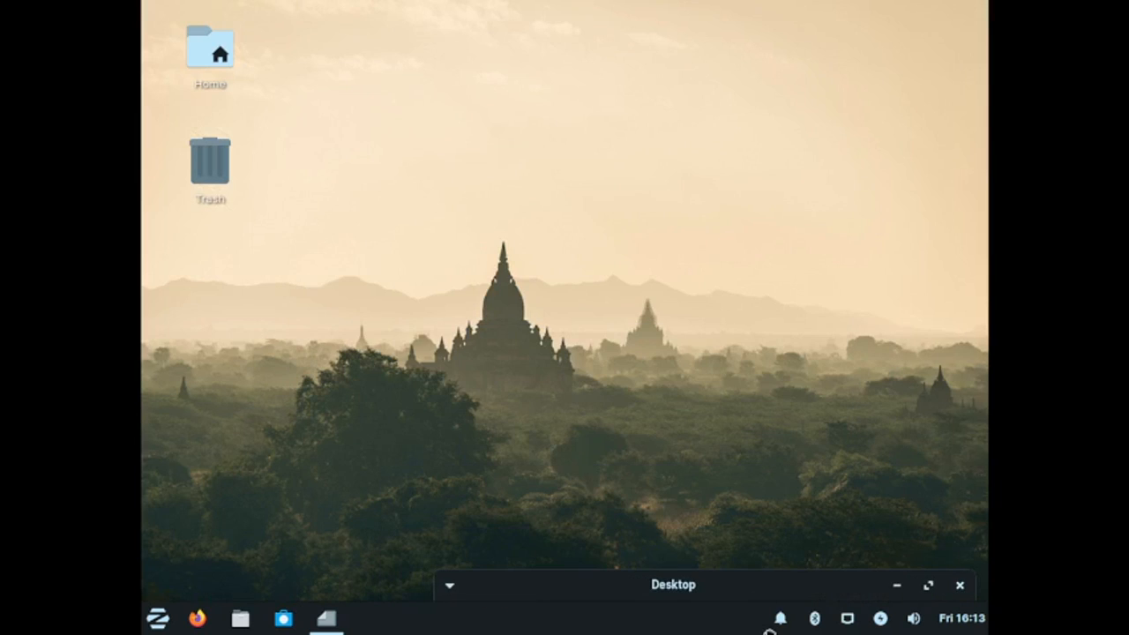
pyautogui.moveTo(765, 584); pyautogui.dragTo(718, 35)
pyautogui.scroll(-1, 622, 392)
pyautogui.click(402, 388)
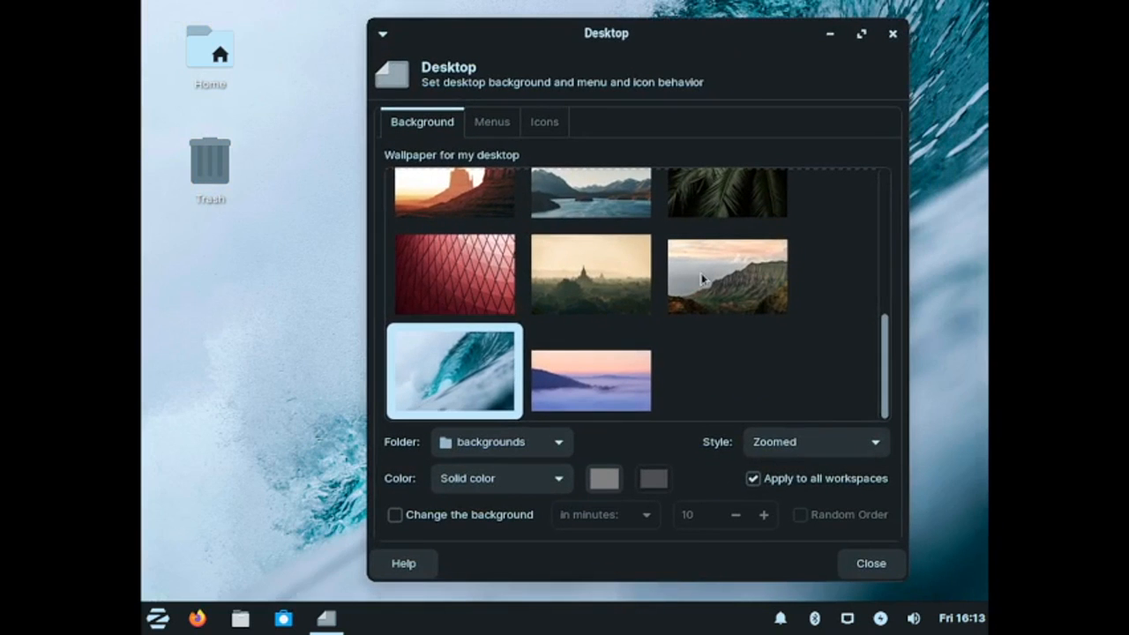
# Step: Apply the pale sand dunes wallpaper and reposition the Desktop settings window
pyautogui.scroll(6, 703, 279)
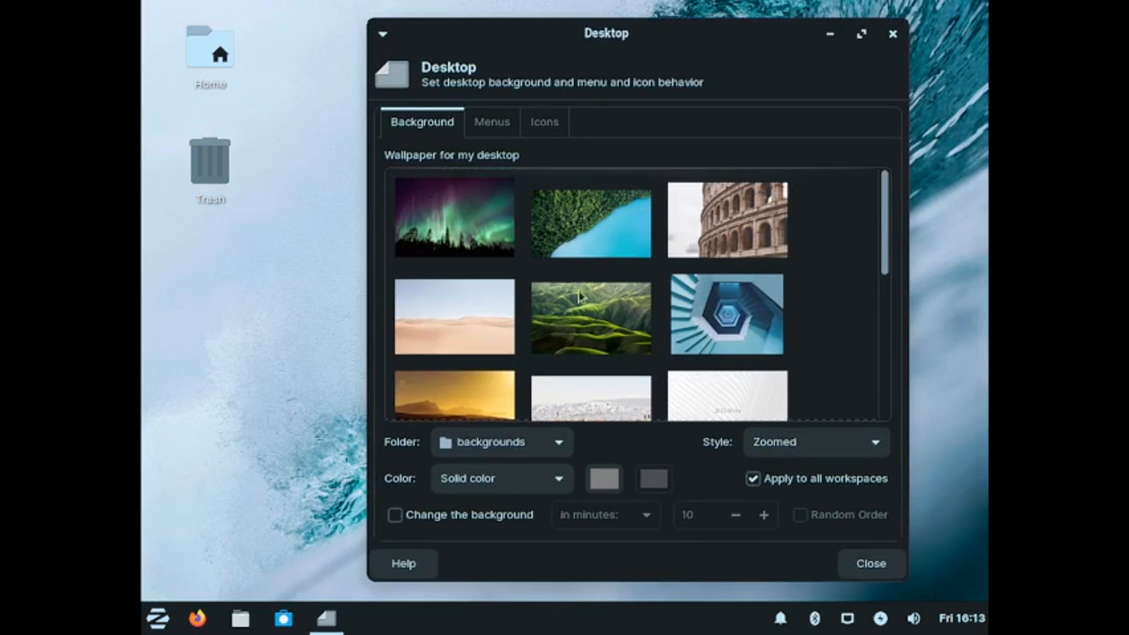
pyautogui.click(480, 308)
pyautogui.moveTo(782, 36); pyautogui.dragTo(689, 88)
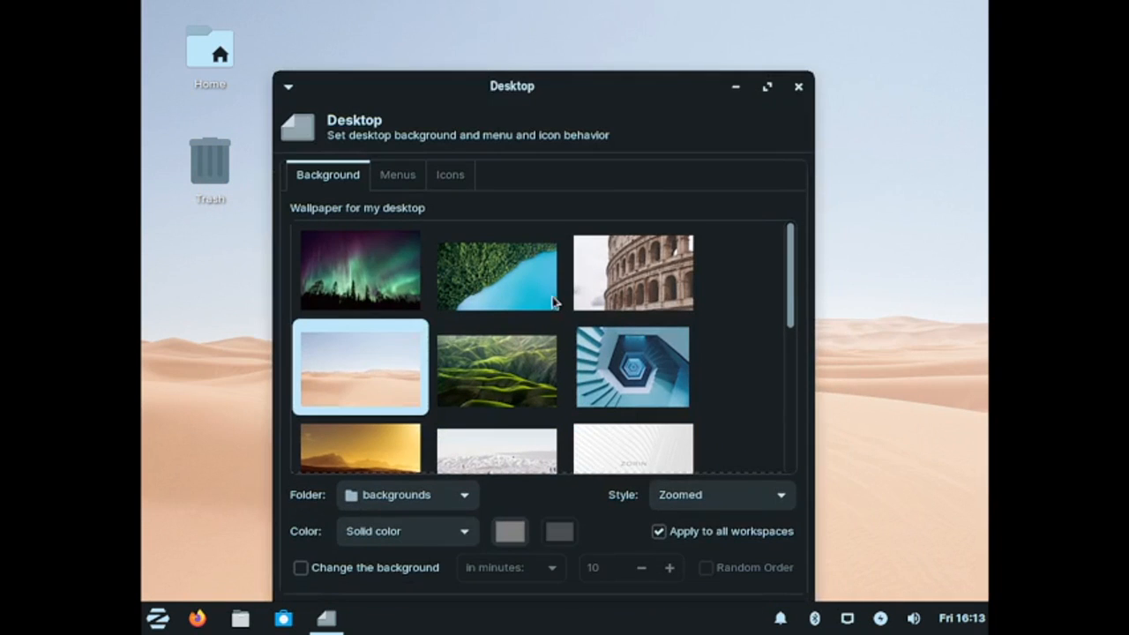
# Step: Apply the misty purple hills sunrise wallpaper, then move and close the Desktop settings window
pyautogui.scroll(-3, 569, 306)
pyautogui.scroll(-5, 569, 306)
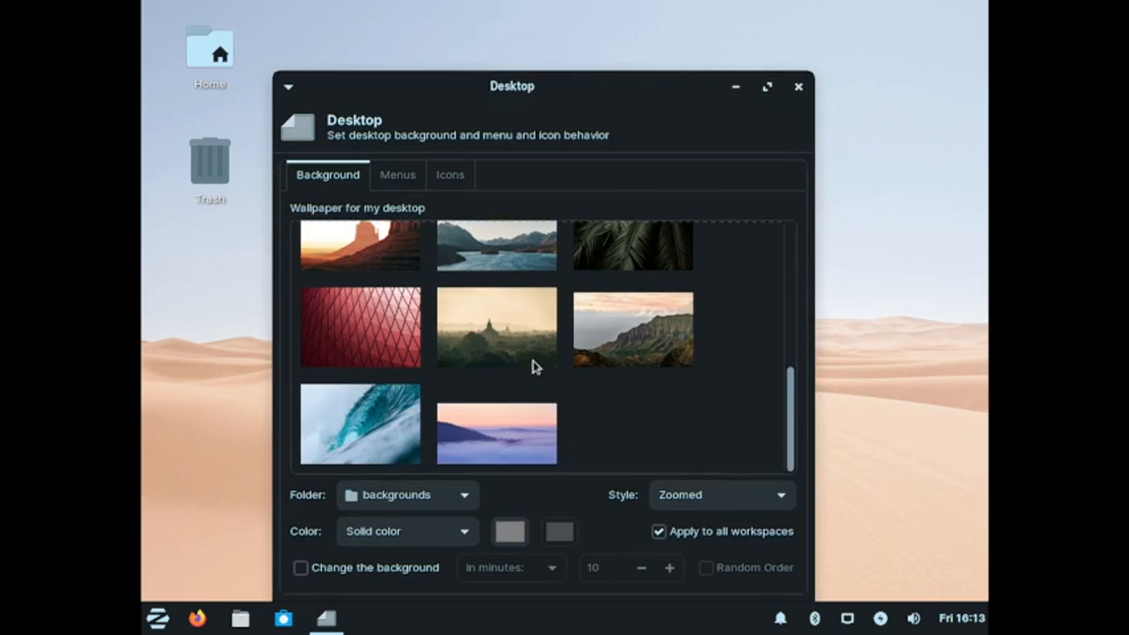
pyautogui.click(481, 445)
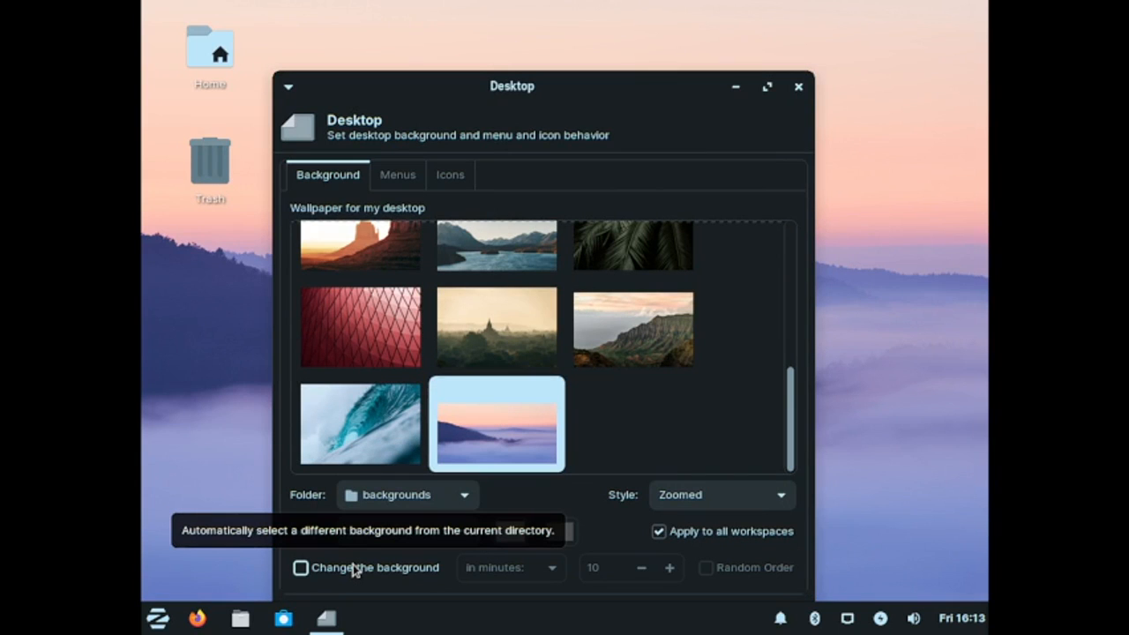
pyautogui.moveTo(356, 97); pyautogui.dragTo(425, 42)
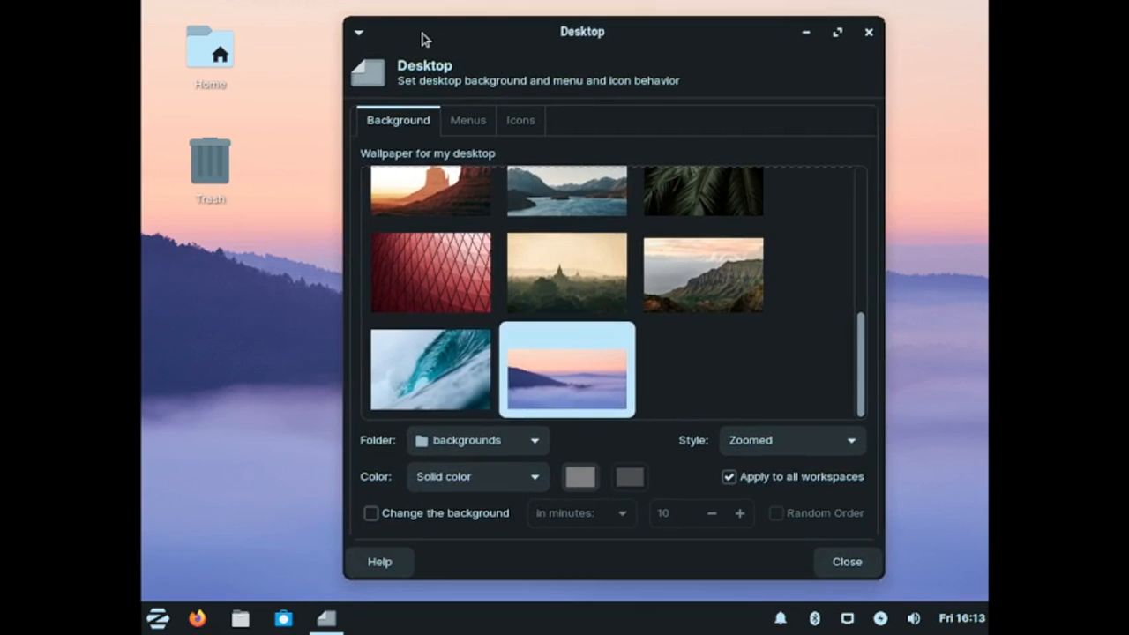
pyautogui.click(849, 562)
# Step: Open Firewall Configuration from the menu's Settings category and authenticate with the account password
pyautogui.click(157, 618)
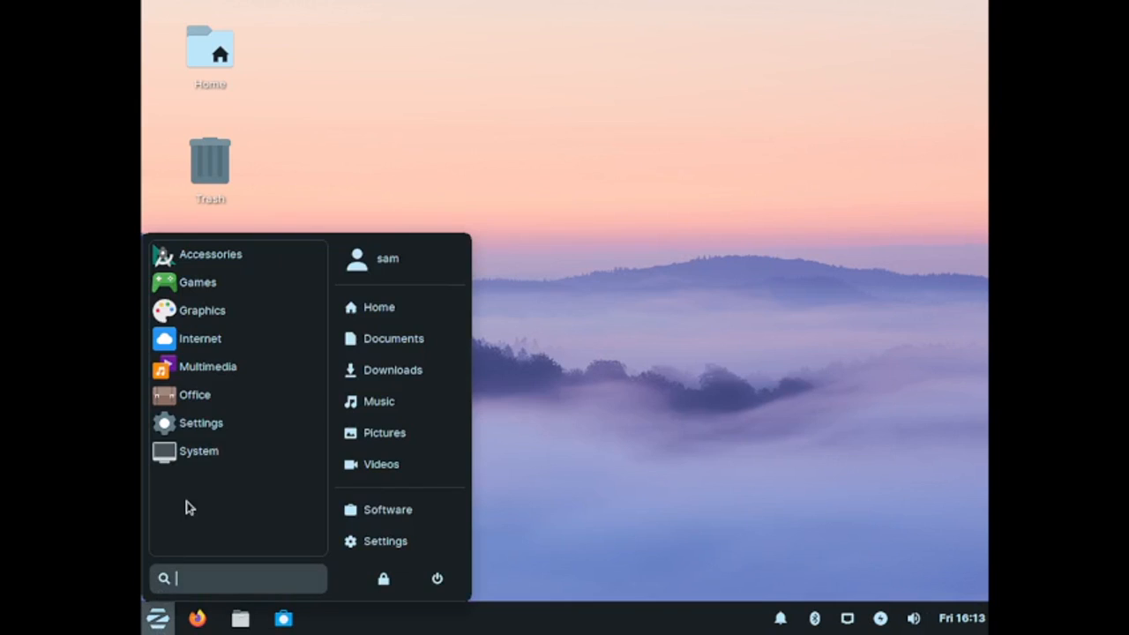
pyautogui.click(212, 448)
pyautogui.scroll(-3, 295, 405)
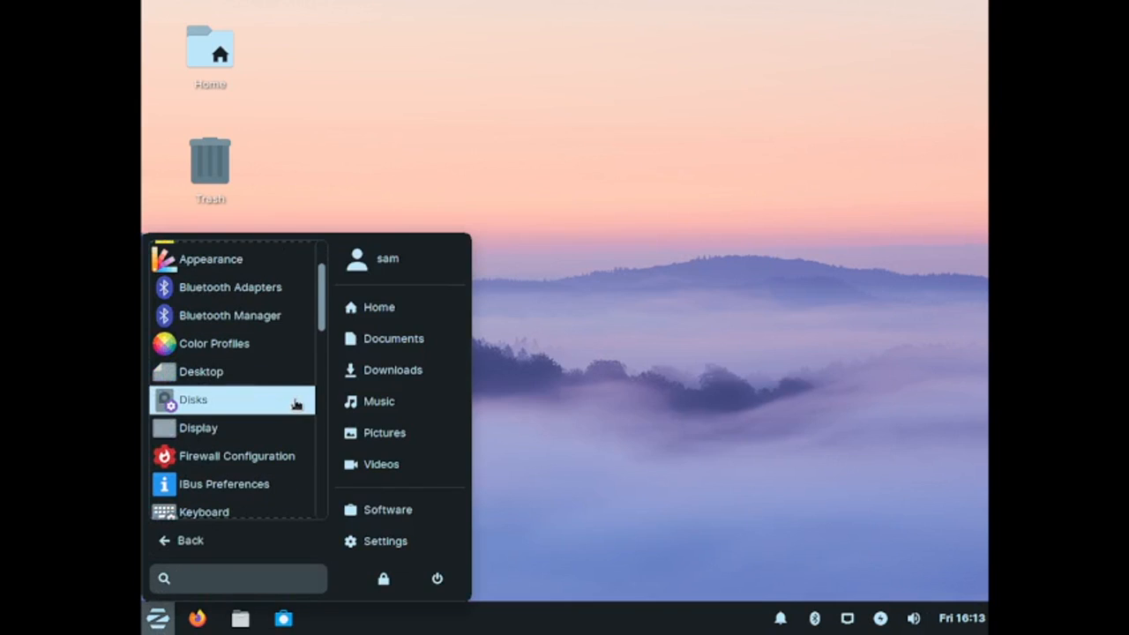
pyautogui.click(285, 433)
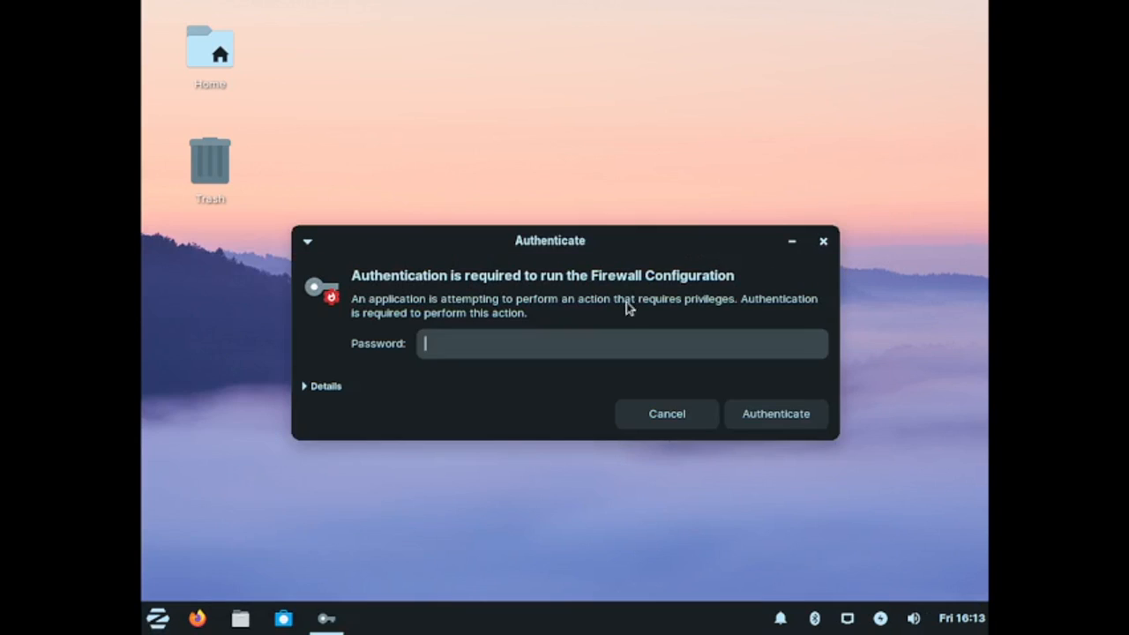
pyautogui.write('••••••')
pyautogui.press('Return')
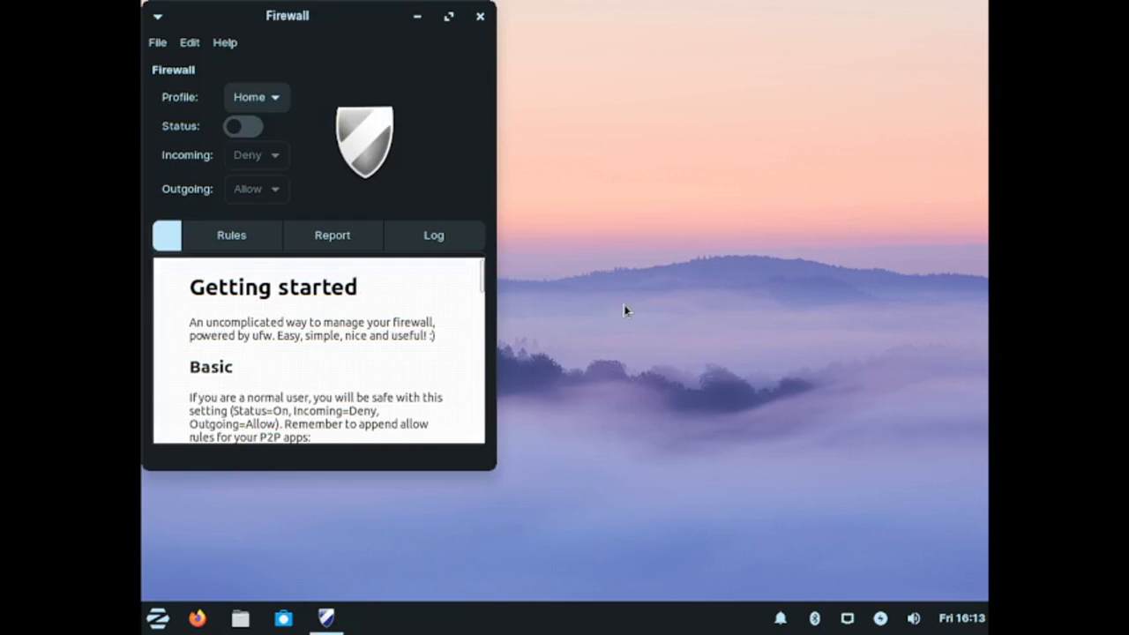
# Step: Move the Firewall window, switch its status on, and close the window
pyautogui.moveTo(357, 20); pyautogui.dragTo(504, 52)
pyautogui.click(399, 166)
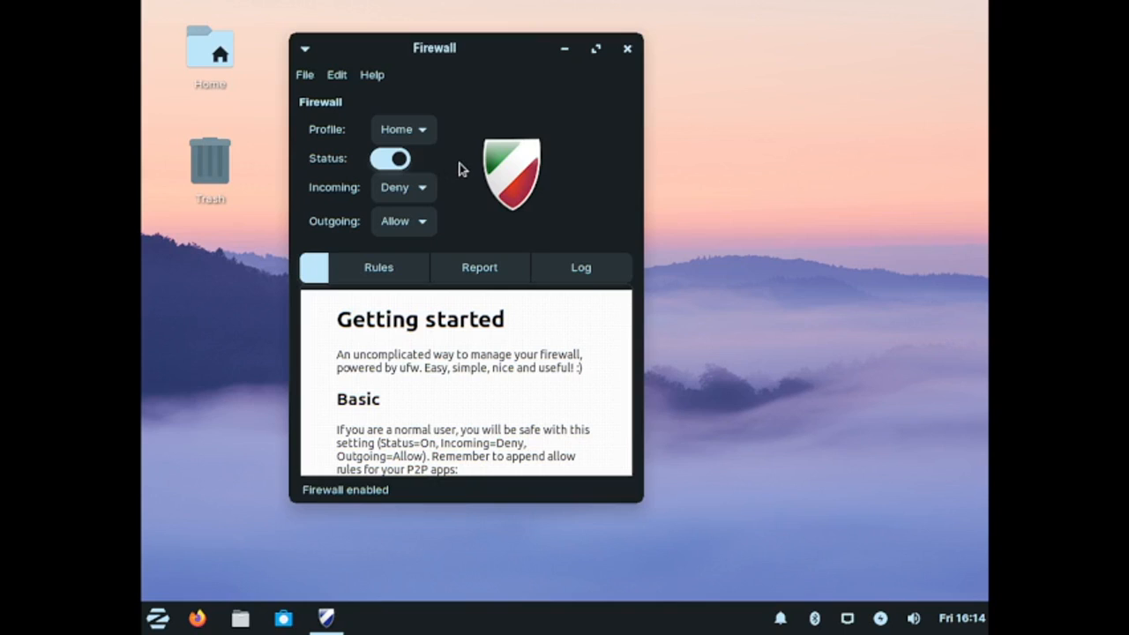
pyautogui.click(627, 48)
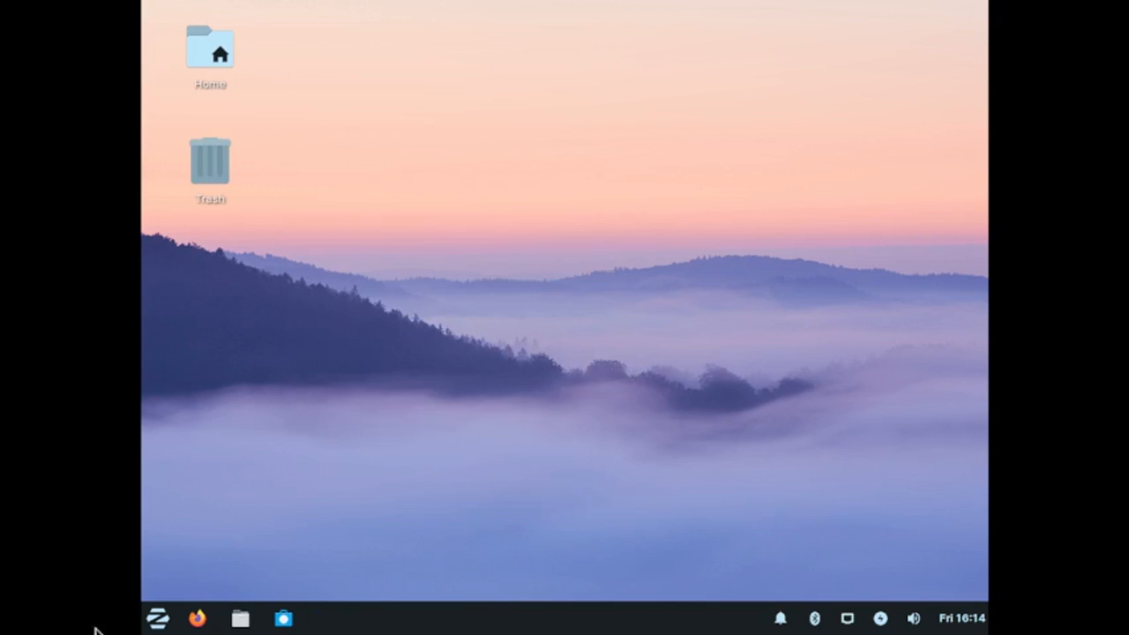
# Step: Open the Menu Editor from the menu's Settings category, look over its categories, and close it
pyautogui.click(158, 621)
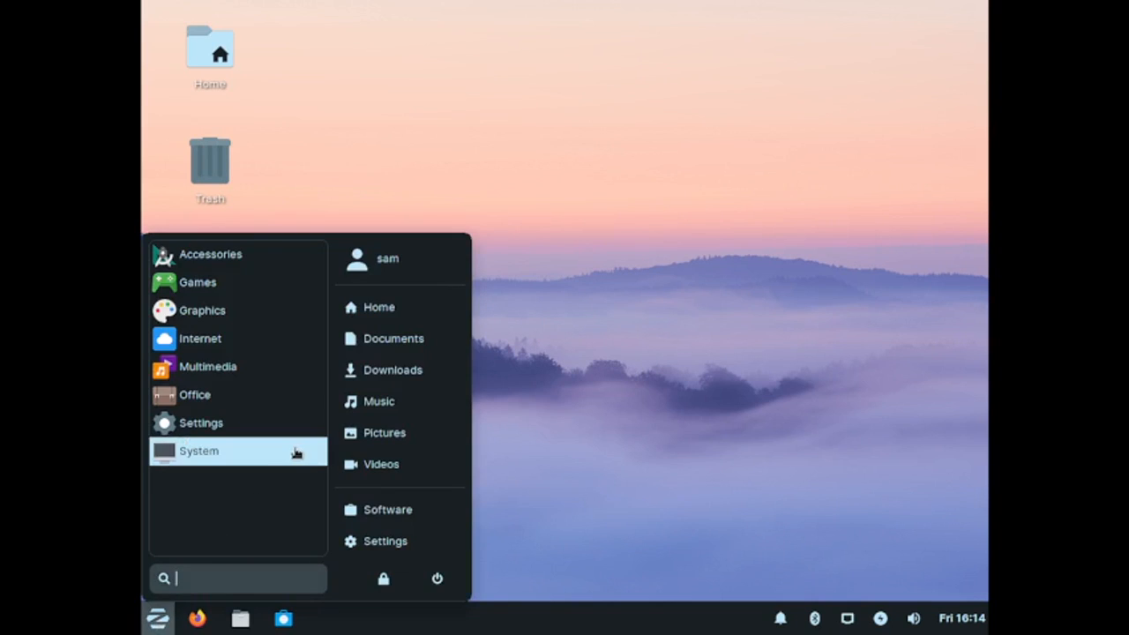
pyautogui.click(292, 436)
pyautogui.scroll(-5, 291, 436)
pyautogui.scroll(-6, 292, 435)
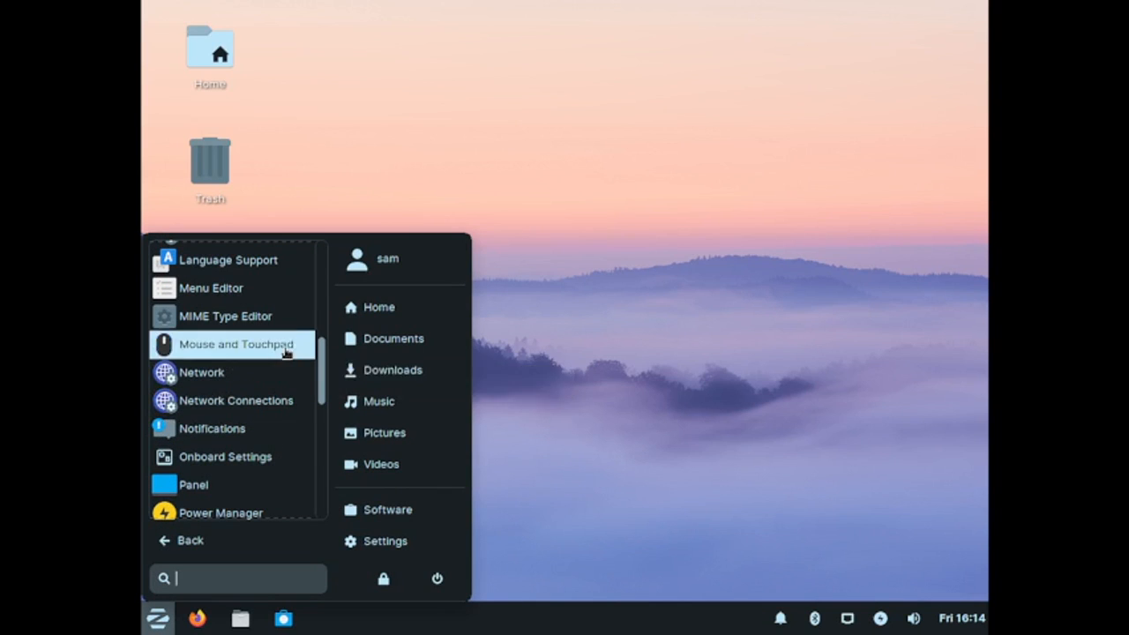
pyautogui.click(271, 298)
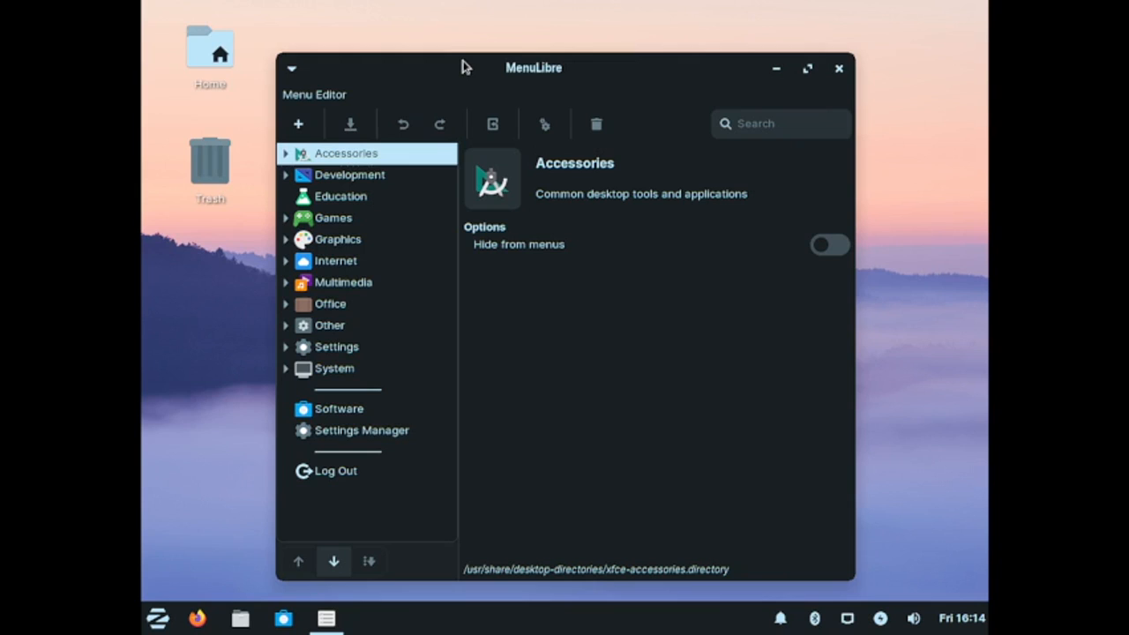
pyautogui.moveTo(459, 69); pyautogui.dragTo(480, 57)
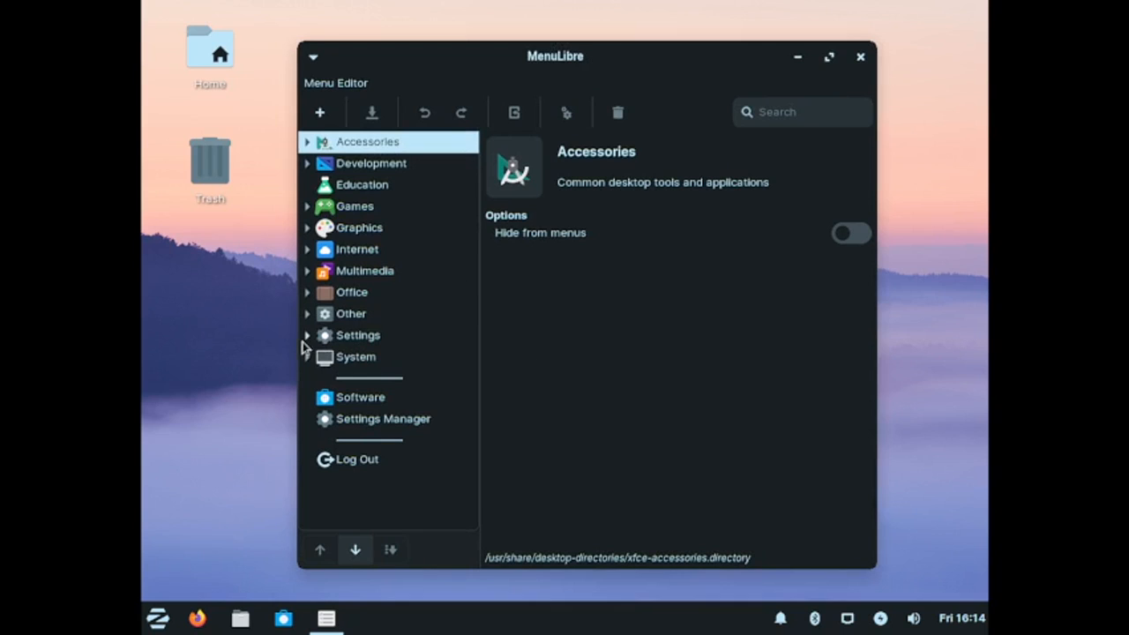
pyautogui.click(163, 615)
pyautogui.click(643, 339)
pyautogui.click(860, 58)
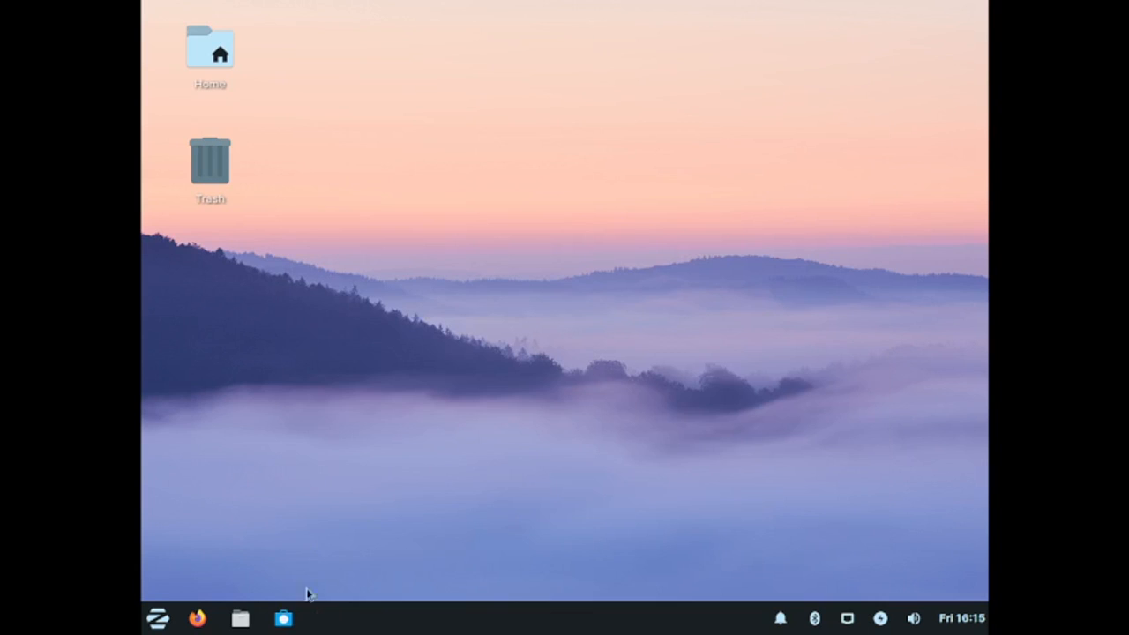
# Step: Open Disks from the Settings category, inspect the hard disk's options menu and drives, then close Disks
pyautogui.click(158, 616)
pyautogui.click(221, 422)
pyautogui.scroll(-1, 223, 429)
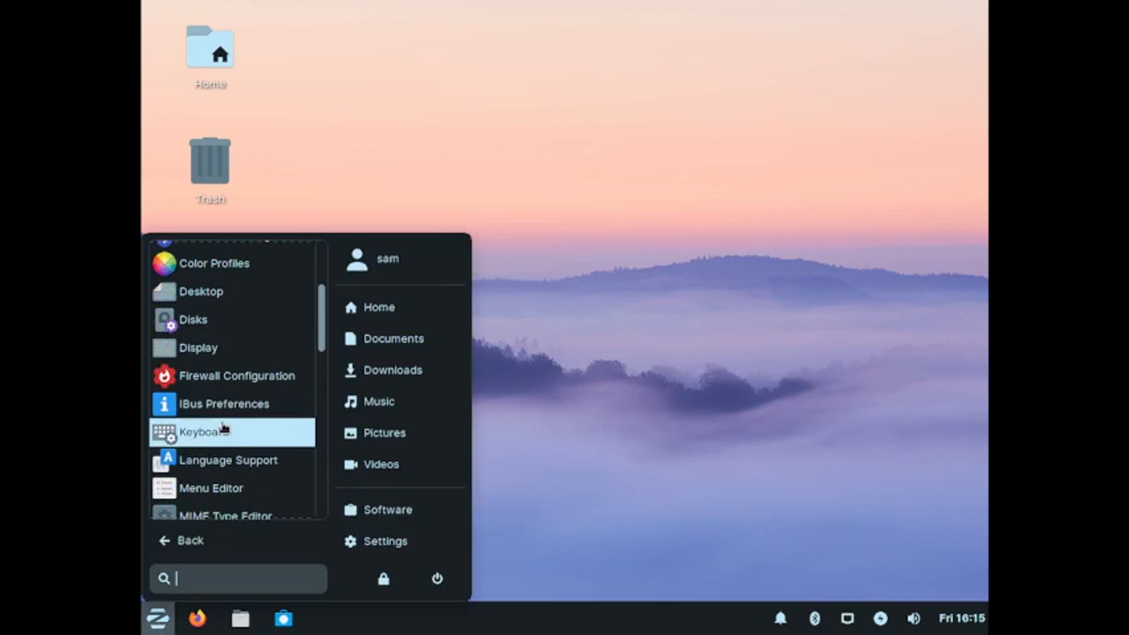
pyautogui.click(250, 336)
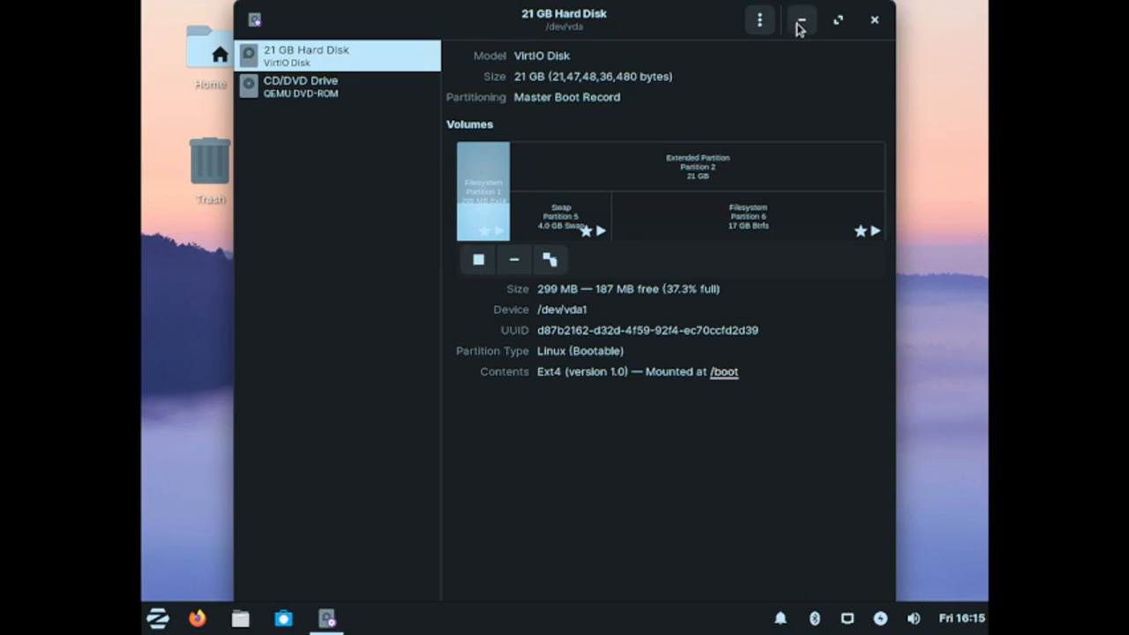
pyautogui.click(763, 24)
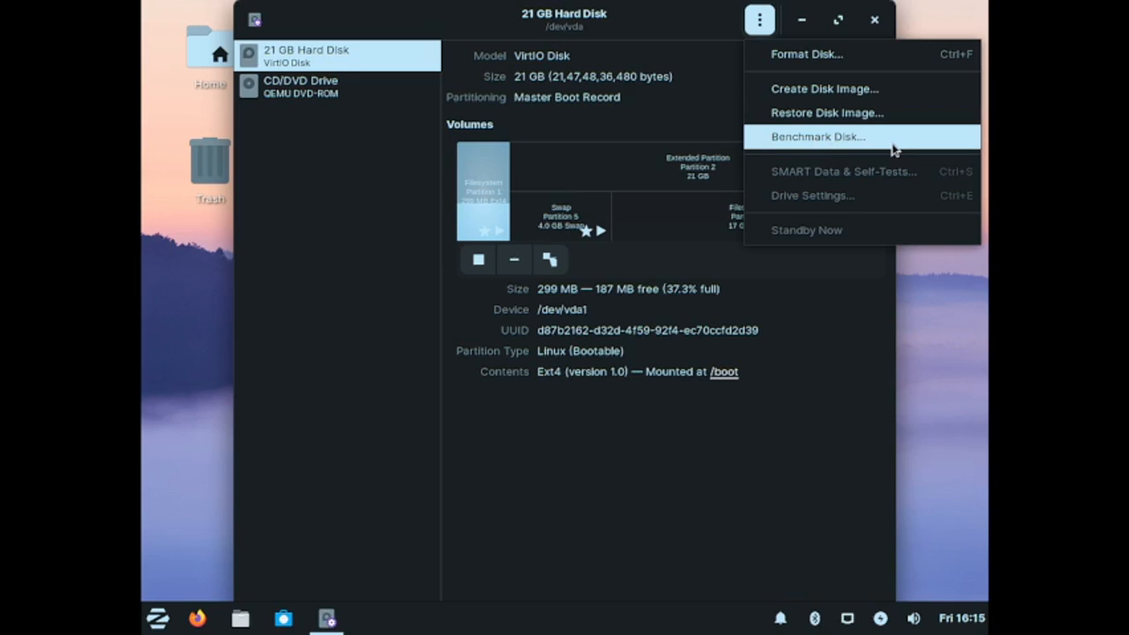
pyautogui.click(646, 104)
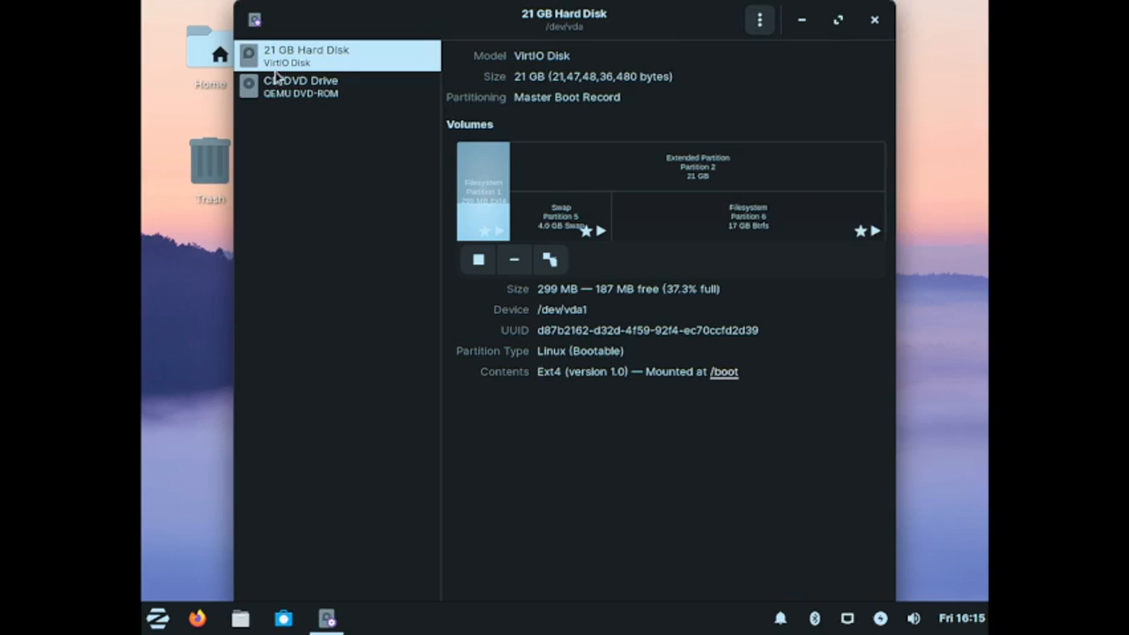
pyautogui.click(274, 97)
pyautogui.click(309, 66)
pyautogui.click(876, 21)
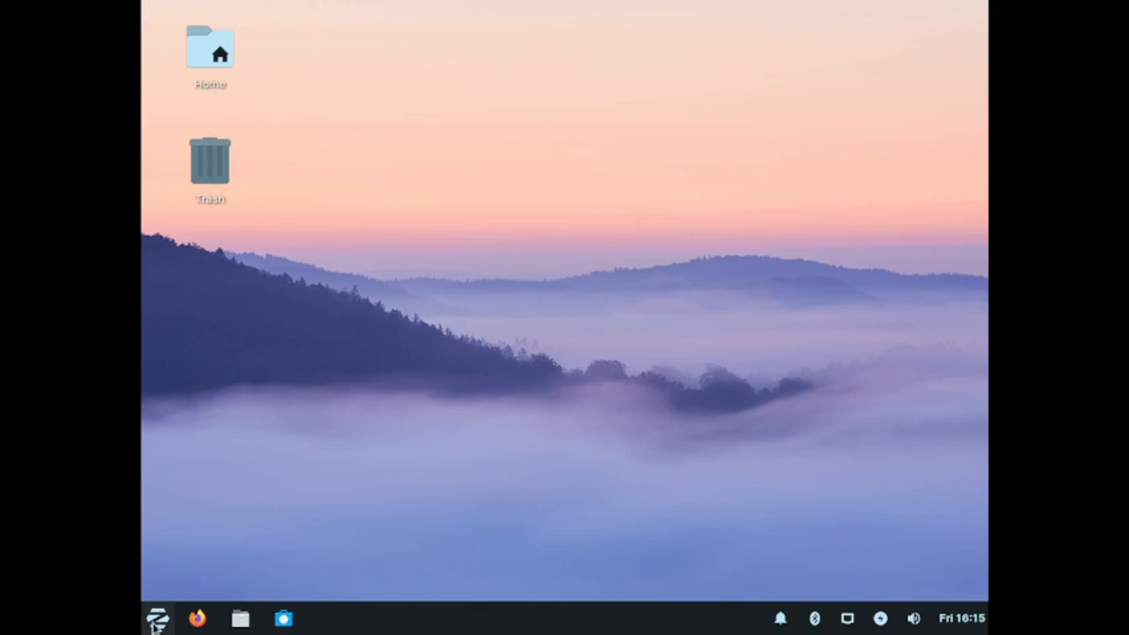
# Step: Open Screensaver preferences from the menu's Settings category
pyautogui.click(157, 618)
pyautogui.click(244, 452)
pyautogui.scroll(-5, 255, 426)
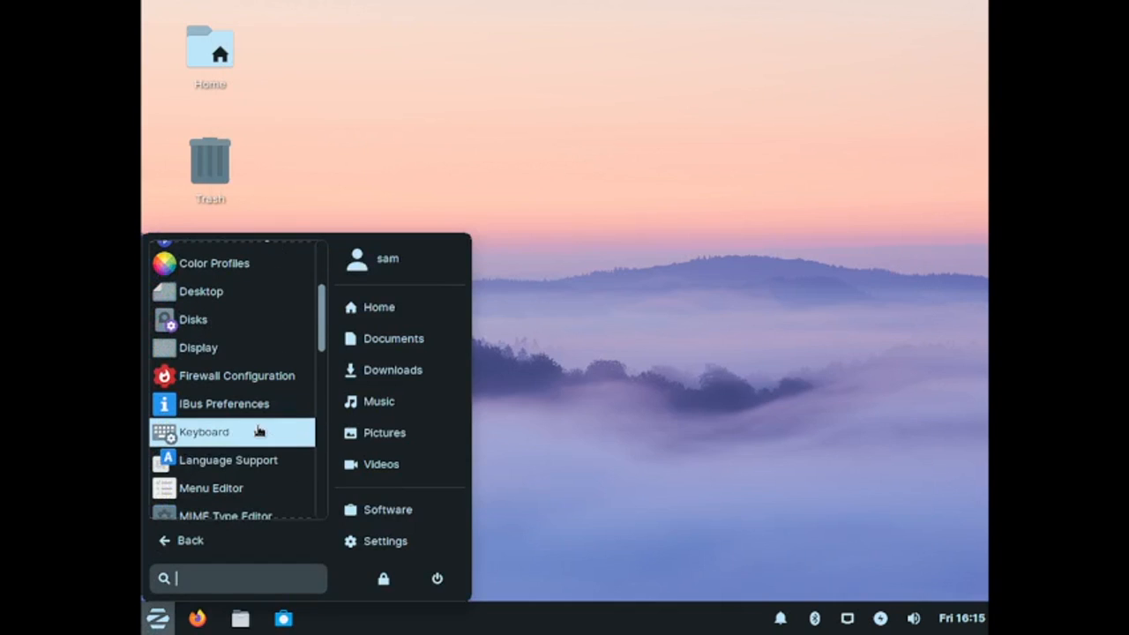
pyautogui.scroll(-8, 258, 430)
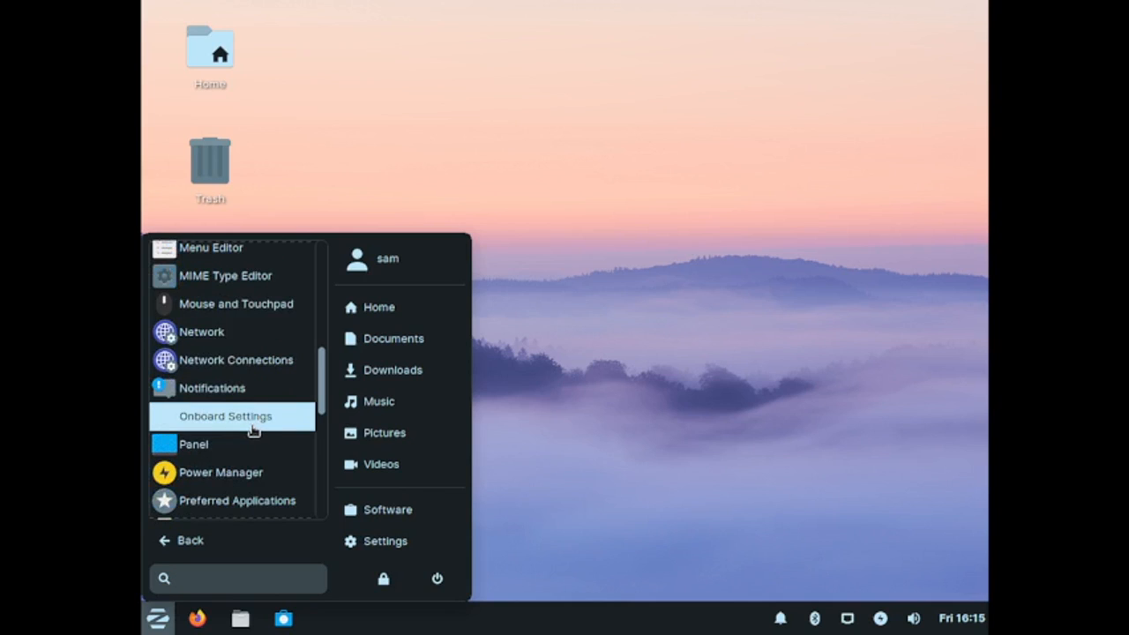
pyautogui.scroll(-3, 253, 430)
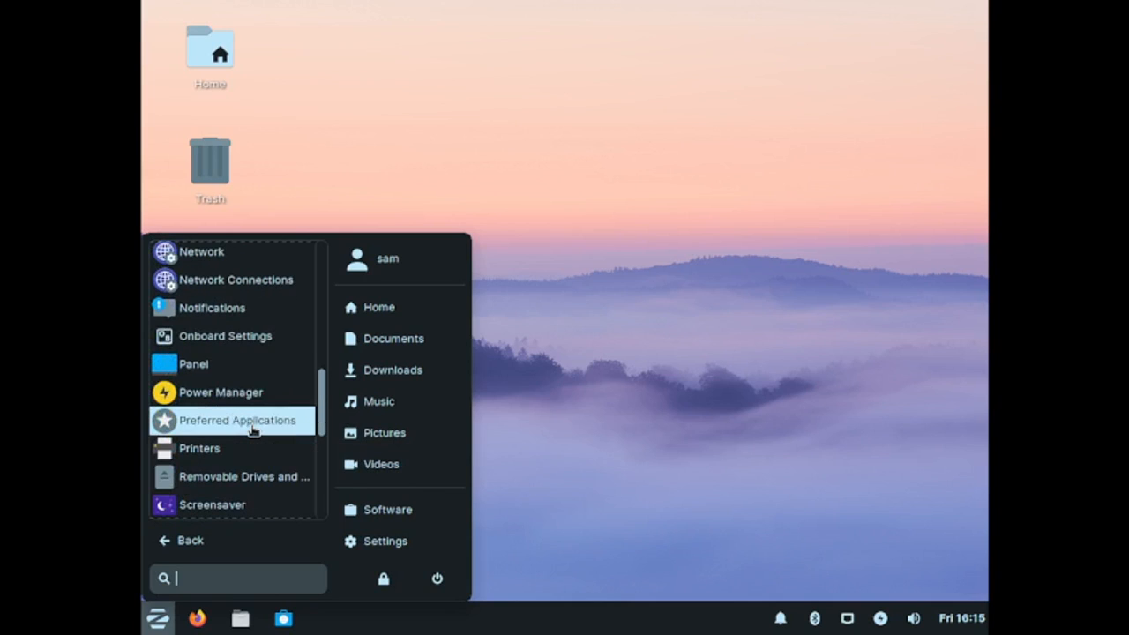
pyautogui.scroll(-1, 245, 448)
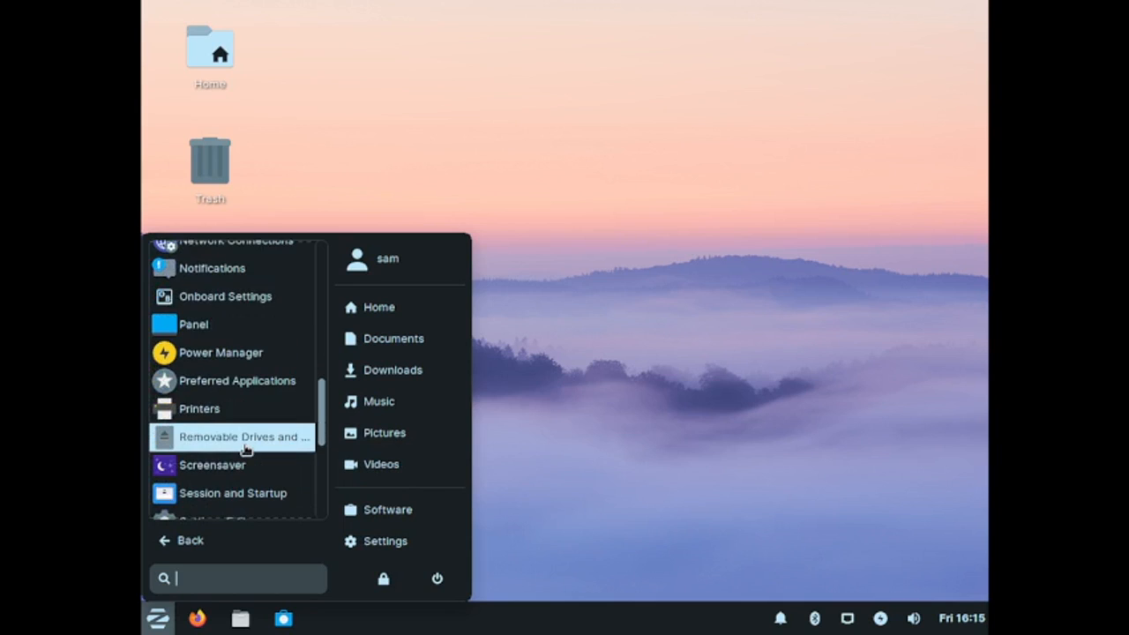
pyautogui.click(227, 466)
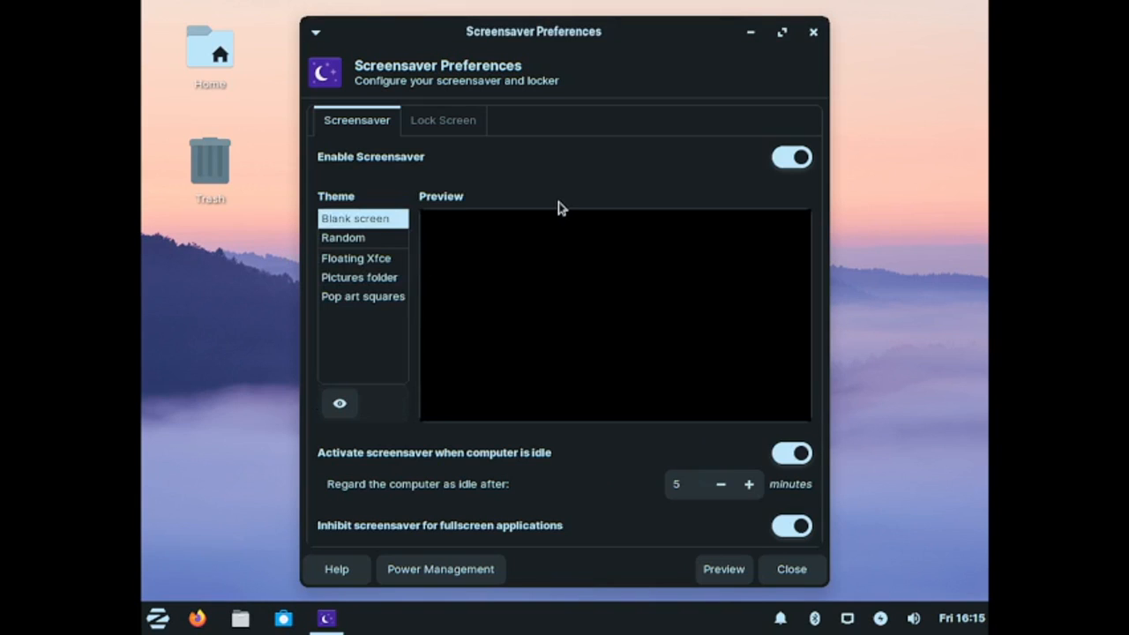
# Step: Preview the Floating Xfce, Pictures folder, Pop art squares and Blank screen themes, then pick Random
pyautogui.click(362, 263)
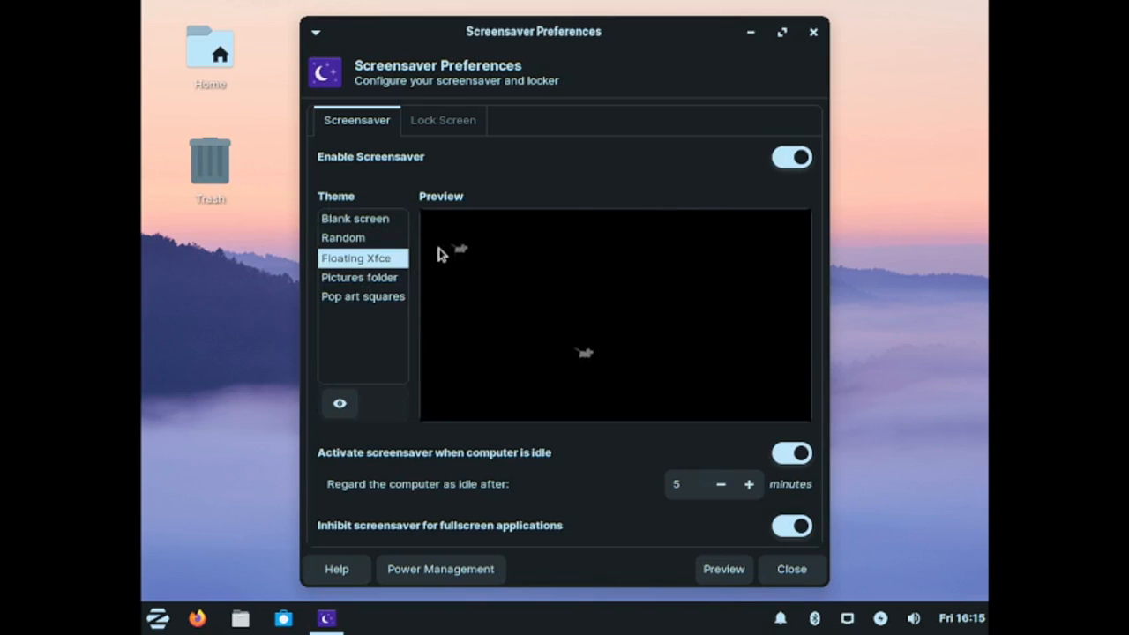
pyautogui.click(384, 279)
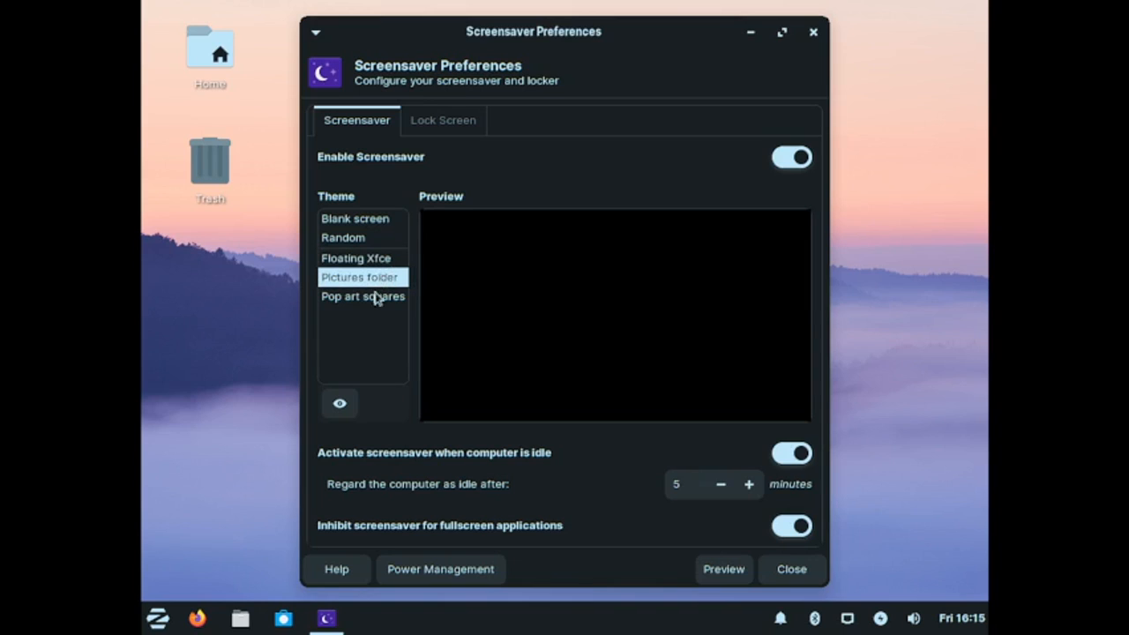
pyautogui.click(369, 302)
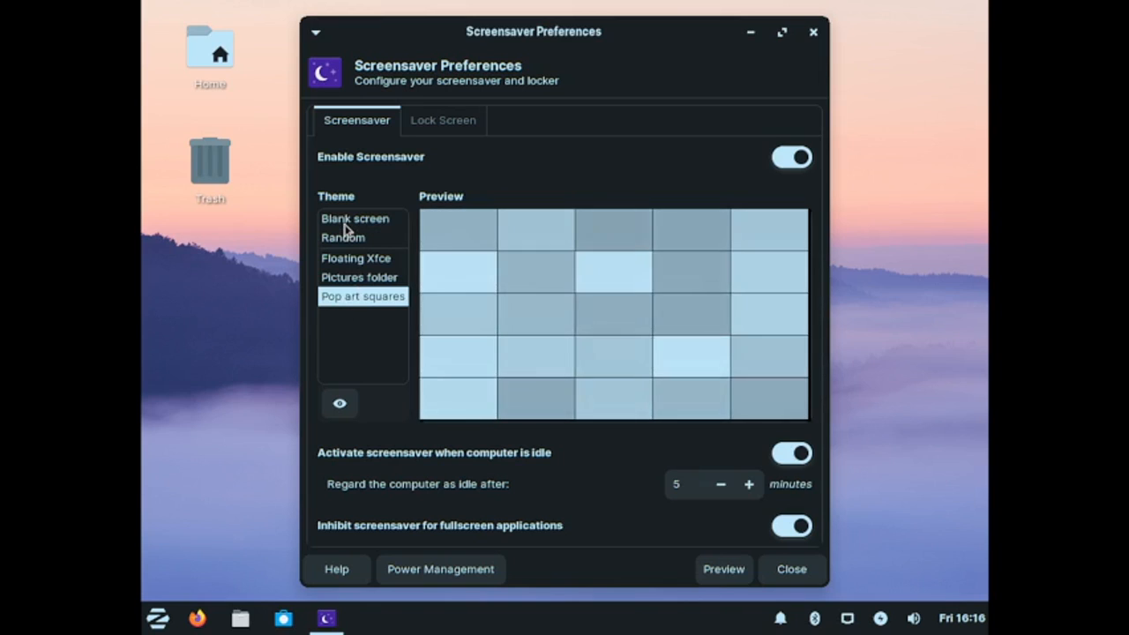
pyautogui.click(348, 221)
pyautogui.click(346, 240)
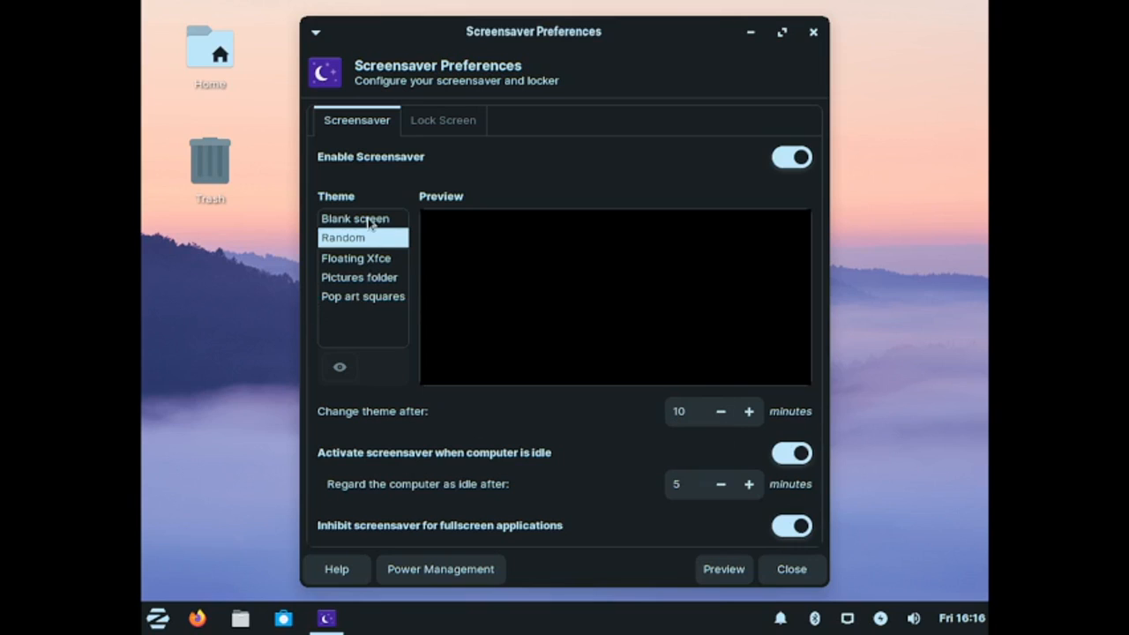
# Step: View the Lock Screen options and return to the Screensaver tab
pyautogui.click(417, 115)
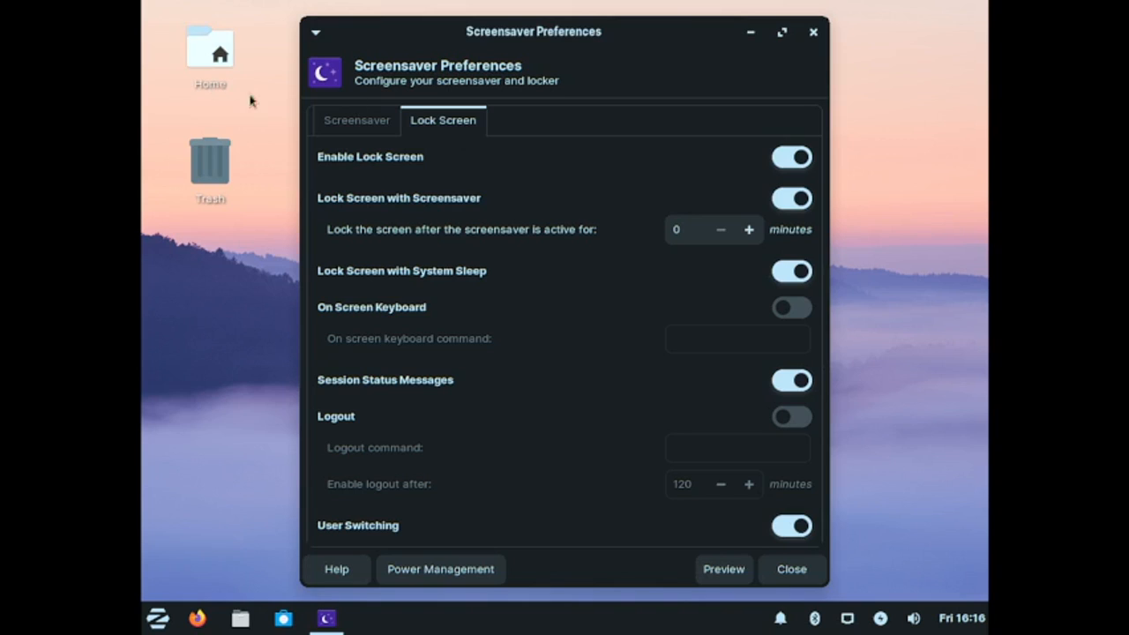
pyautogui.click(375, 131)
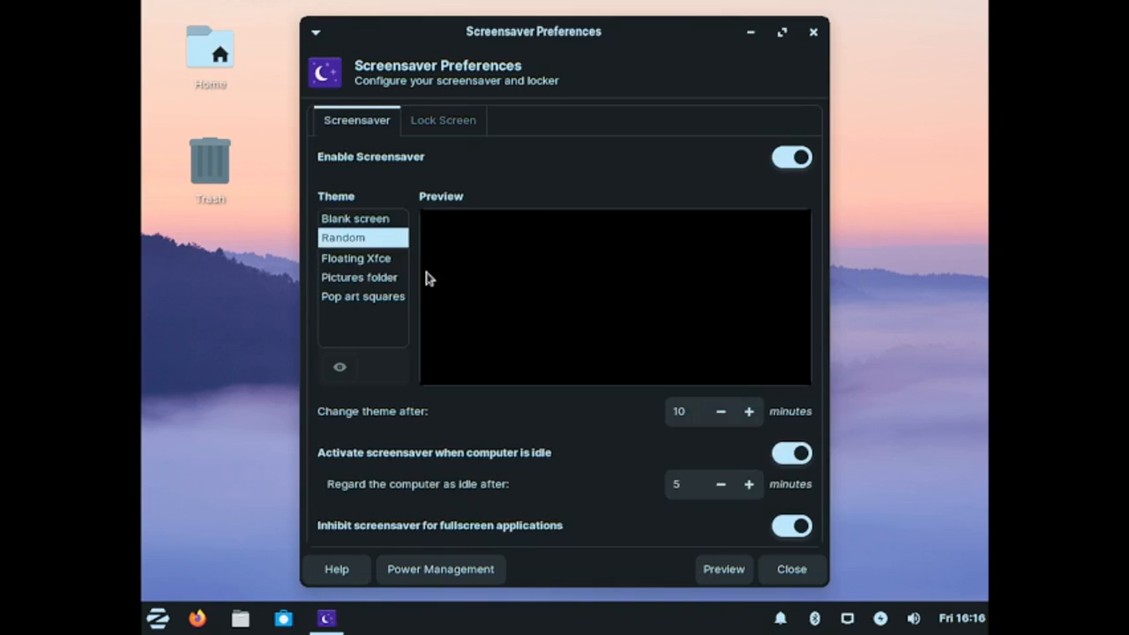
# Step: Select the Floating Xfce screensaver theme and close Screensaver Preferences
pyautogui.click(347, 219)
pyautogui.click(331, 284)
pyautogui.click(333, 298)
pyautogui.click(346, 260)
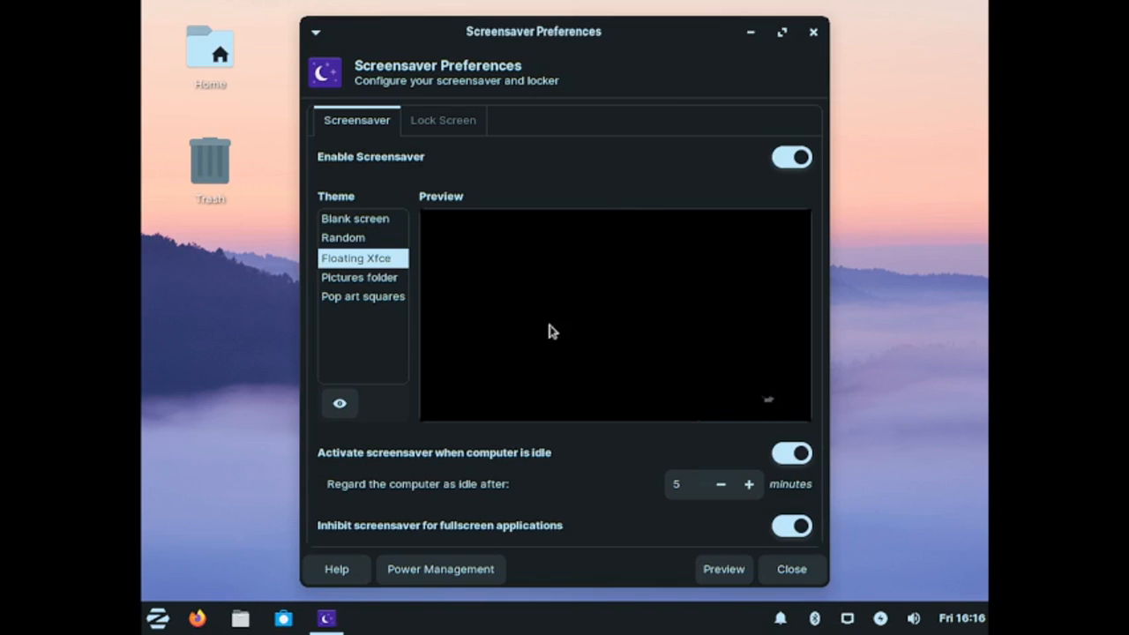
pyautogui.click(420, 120)
pyautogui.click(781, 576)
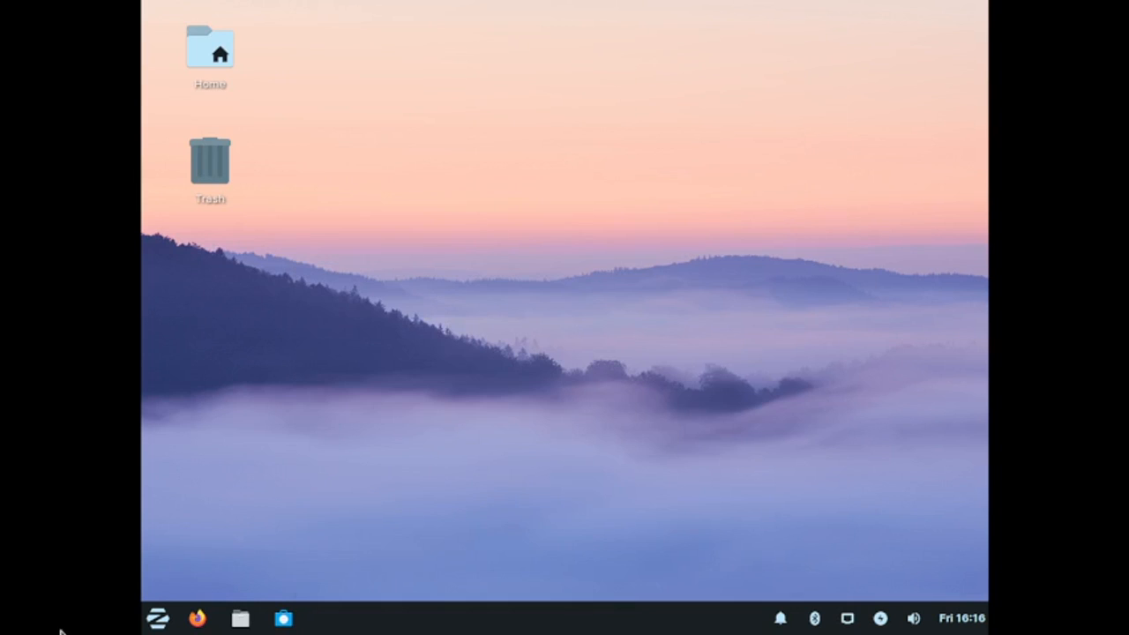
# Step: Open Software & Updates from the menu's Settings category
pyautogui.click(157, 617)
pyautogui.click(221, 420)
pyautogui.scroll(-3, 261, 415)
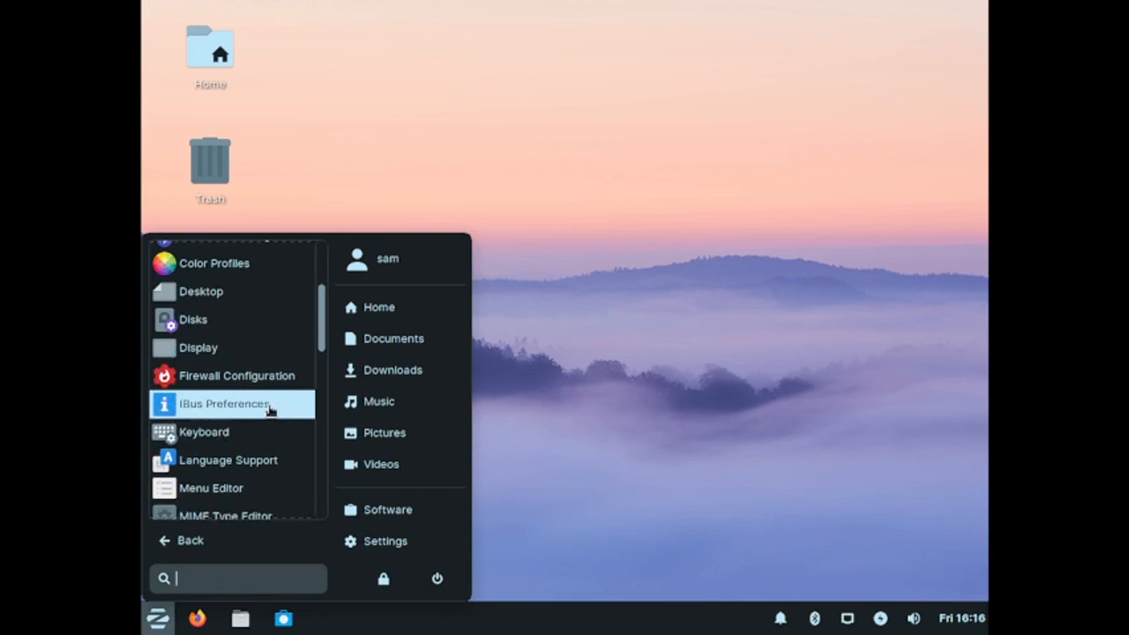
pyautogui.scroll(-5, 269, 408)
pyautogui.scroll(-8, 269, 407)
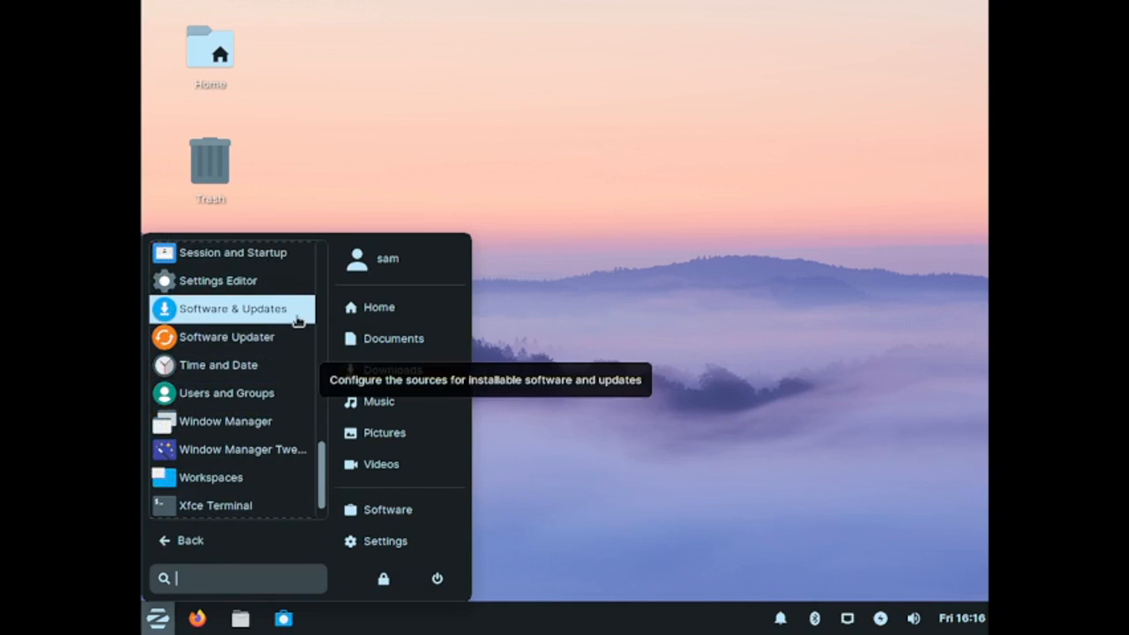
pyautogui.click(297, 320)
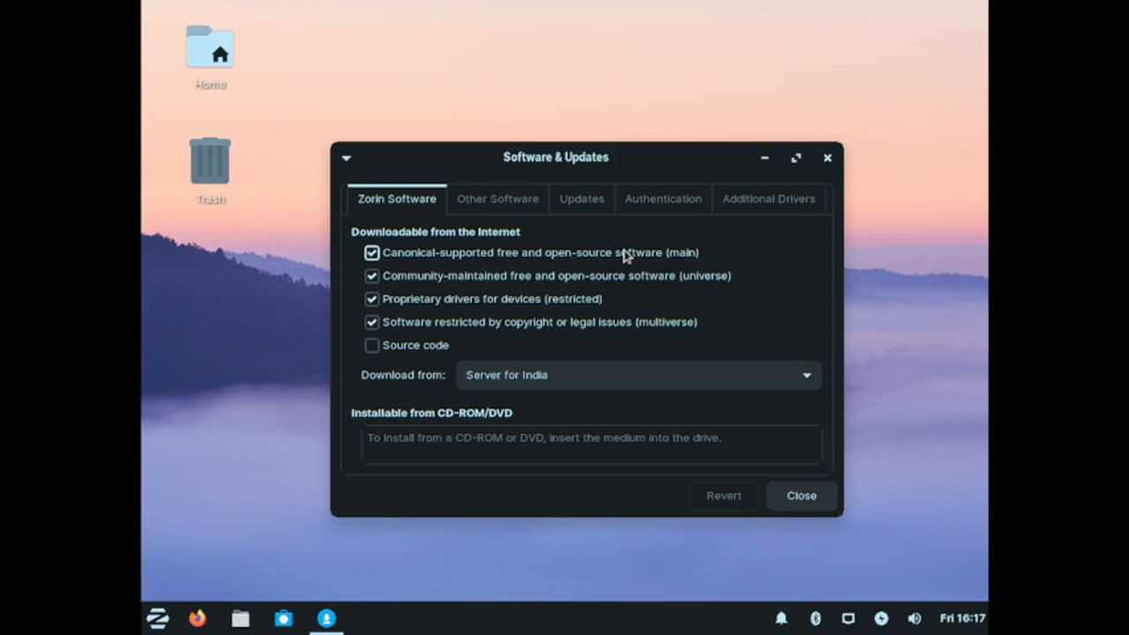
# Step: Browse the repository list on the Other Software tab
pyautogui.click(495, 205)
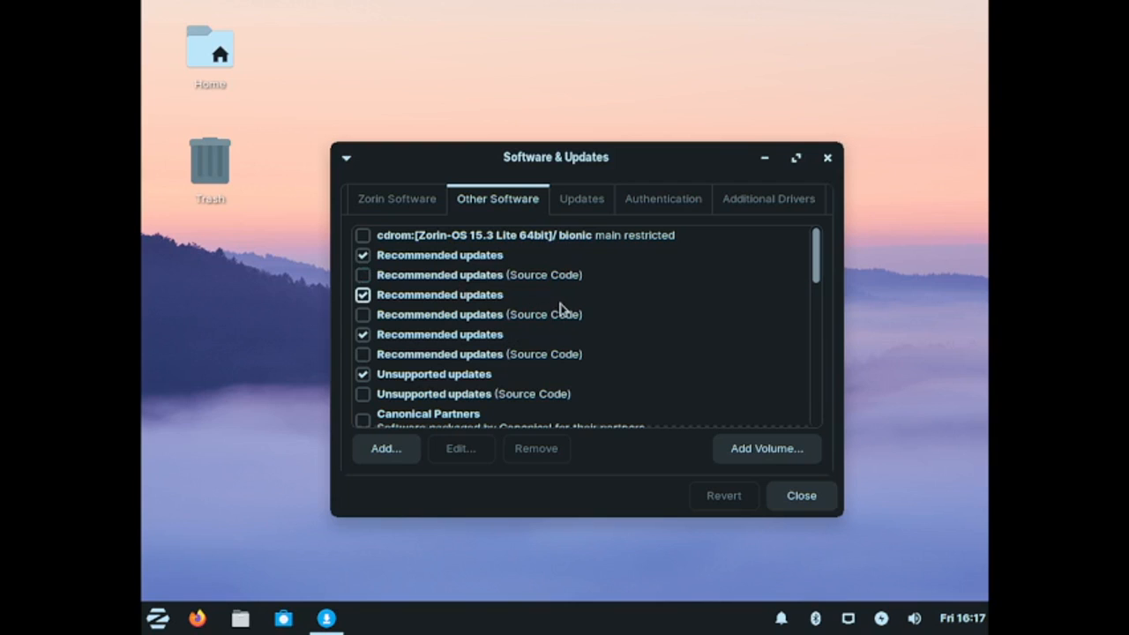
pyautogui.scroll(-5, 560, 303)
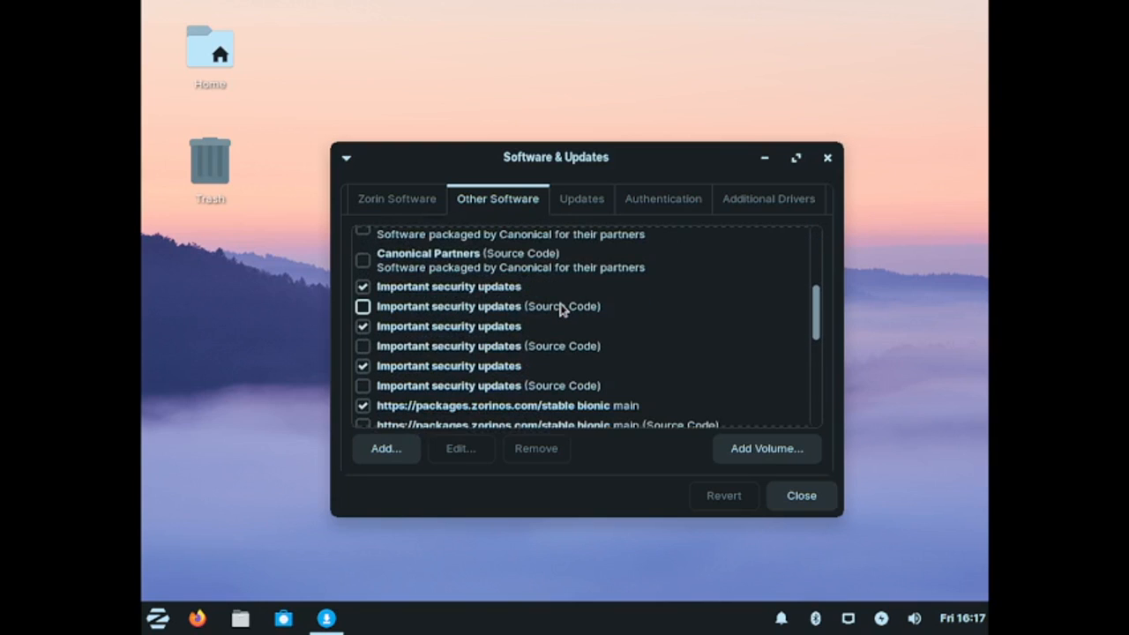
pyautogui.scroll(-6, 560, 306)
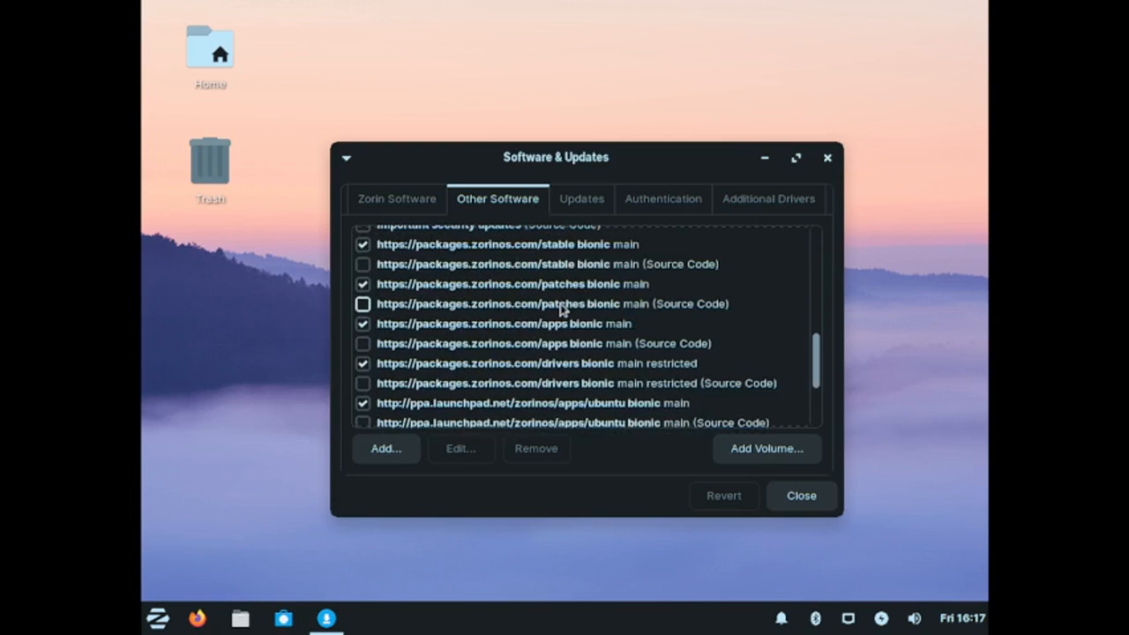
pyautogui.scroll(5, 560, 307)
pyautogui.scroll(-5, 561, 303)
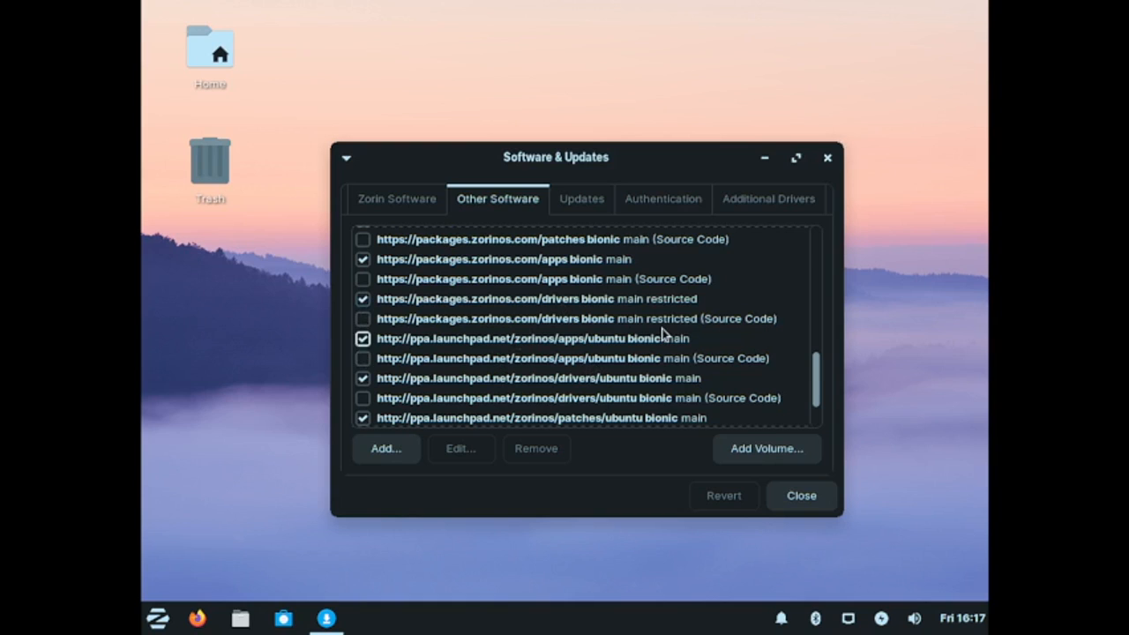
pyautogui.scroll(8, 657, 334)
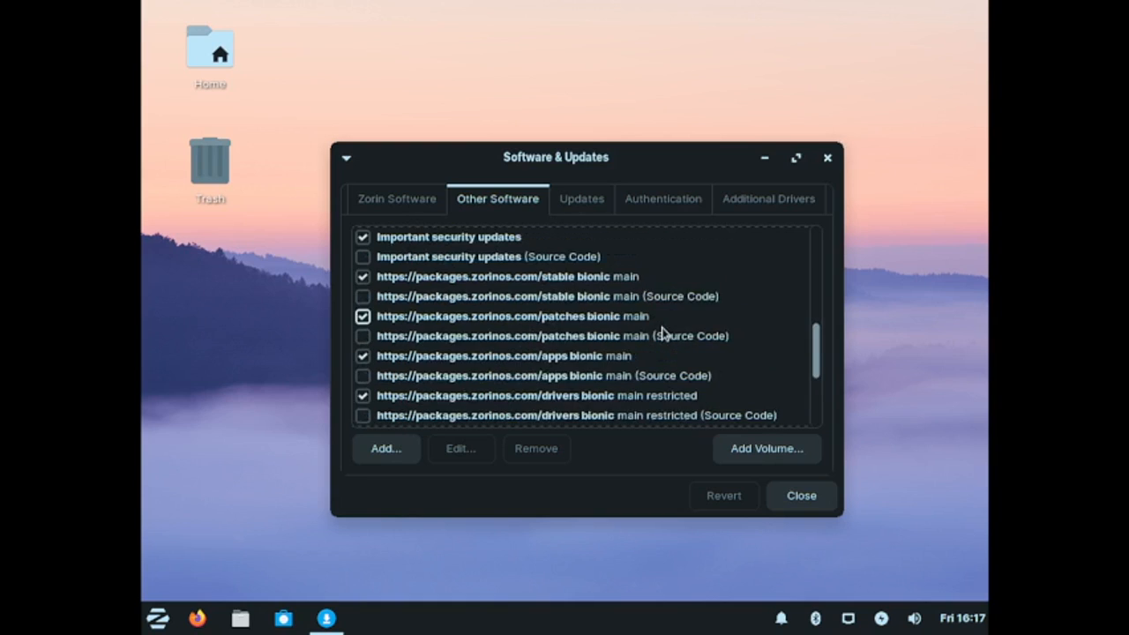
# Step: Review the security-update and automatic-check options on the Updates tab, keeping Display immediately and Daily
pyautogui.click(599, 199)
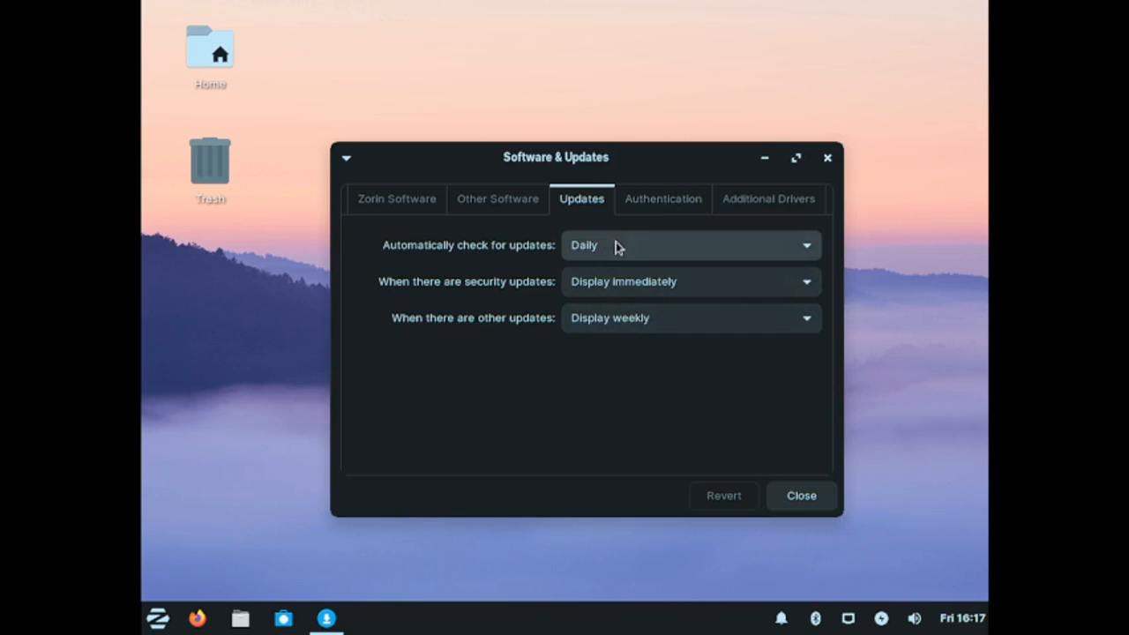
pyautogui.click(677, 331)
pyautogui.click(679, 332)
pyautogui.click(672, 294)
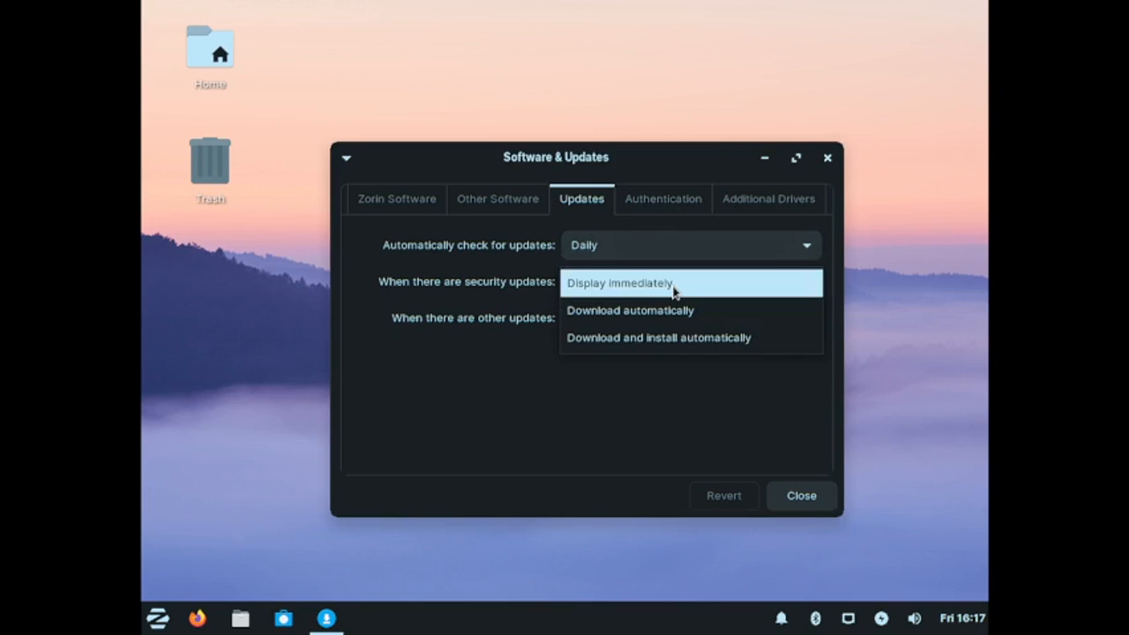
pyautogui.click(672, 284)
pyautogui.click(666, 251)
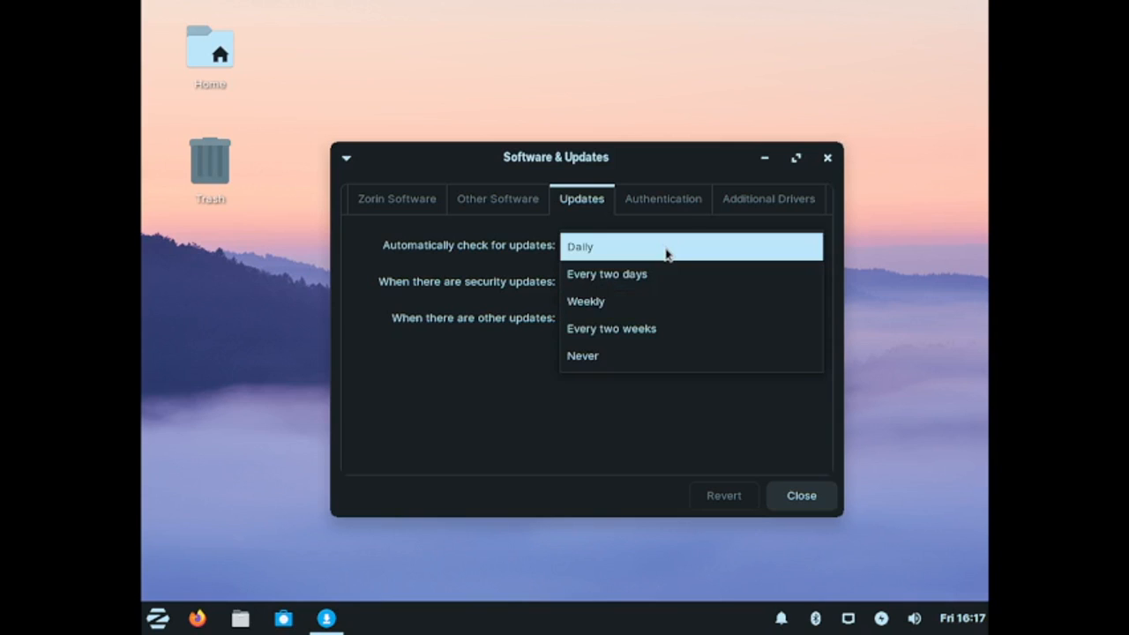
pyautogui.click(666, 254)
# Step: View the Authentication and Additional Drivers tabs, then close Software & Updates
pyautogui.click(660, 198)
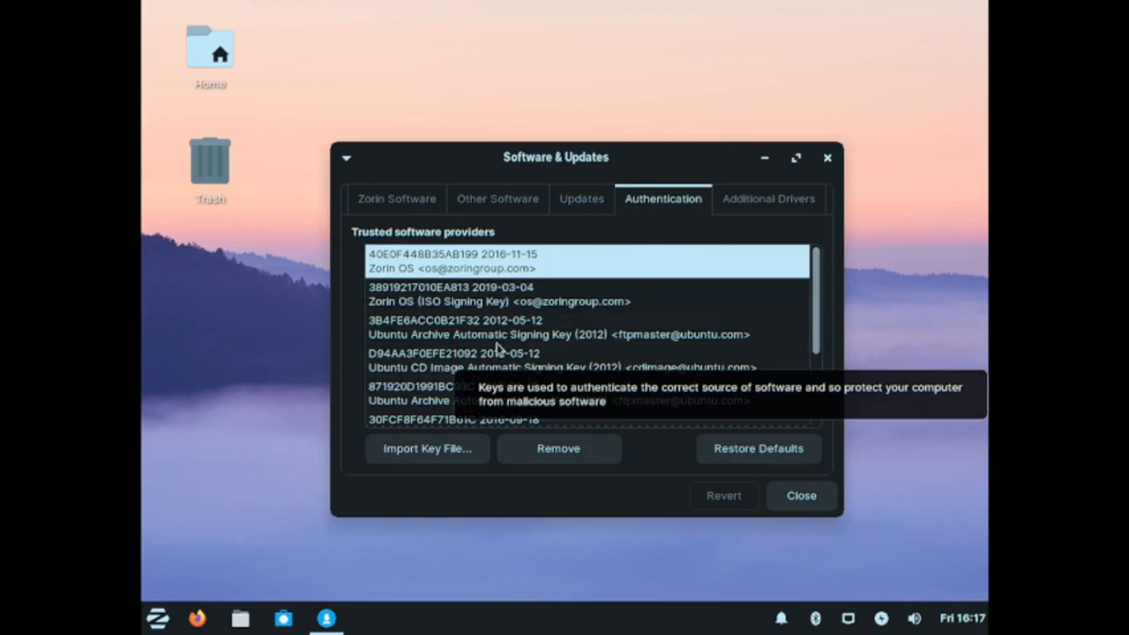
pyautogui.click(780, 208)
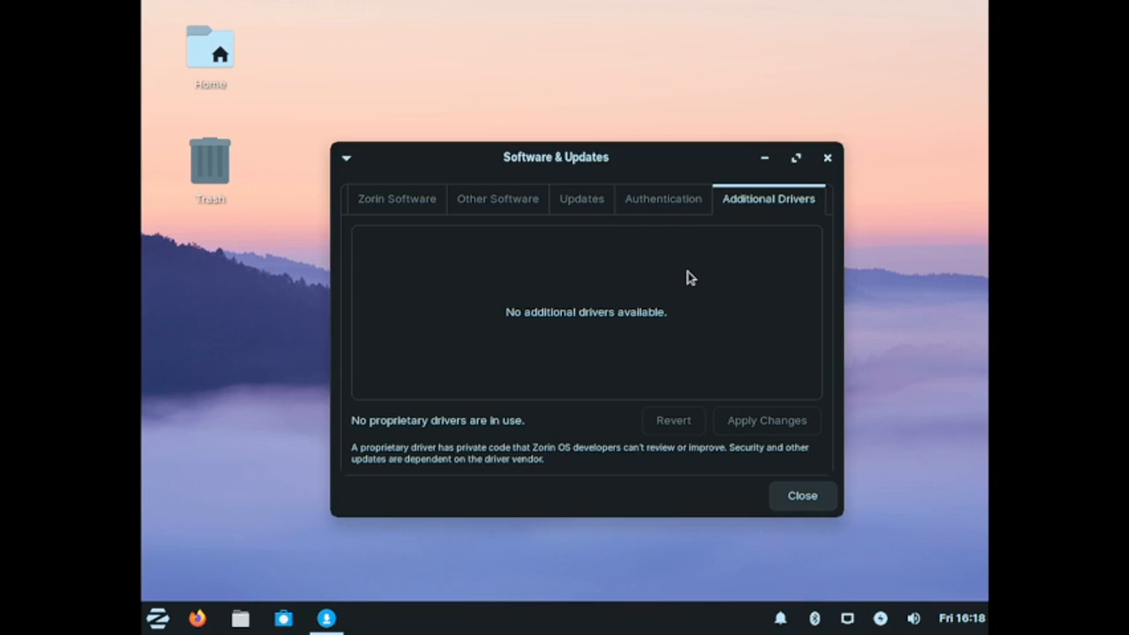
pyautogui.click(797, 496)
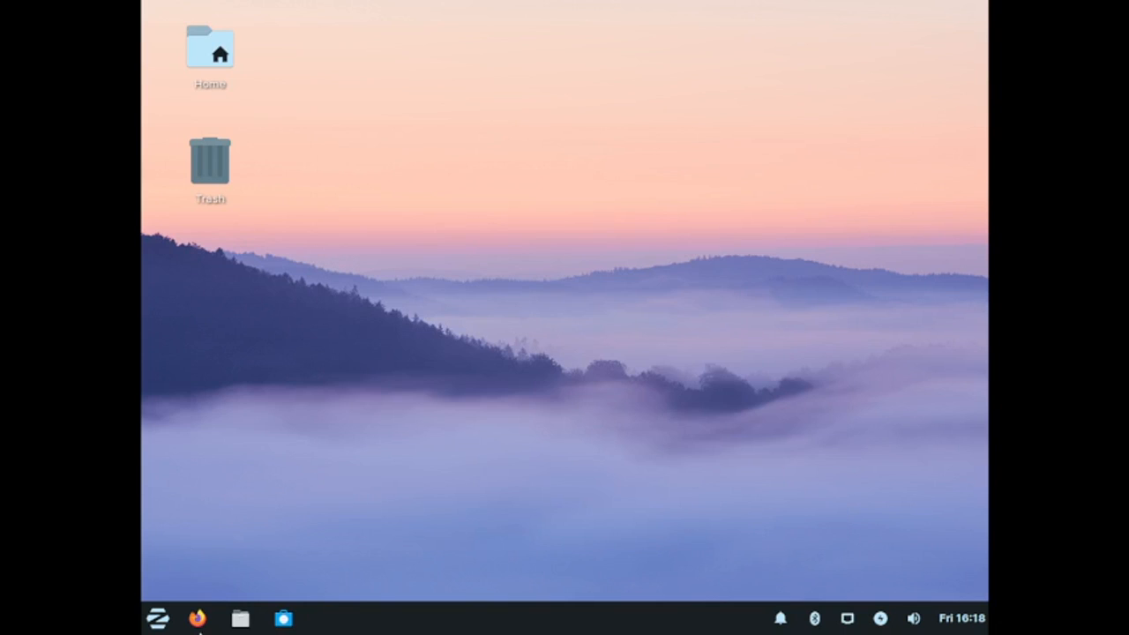
# Step: Open Color Profiles from the Settings category and close it again
pyautogui.click(158, 620)
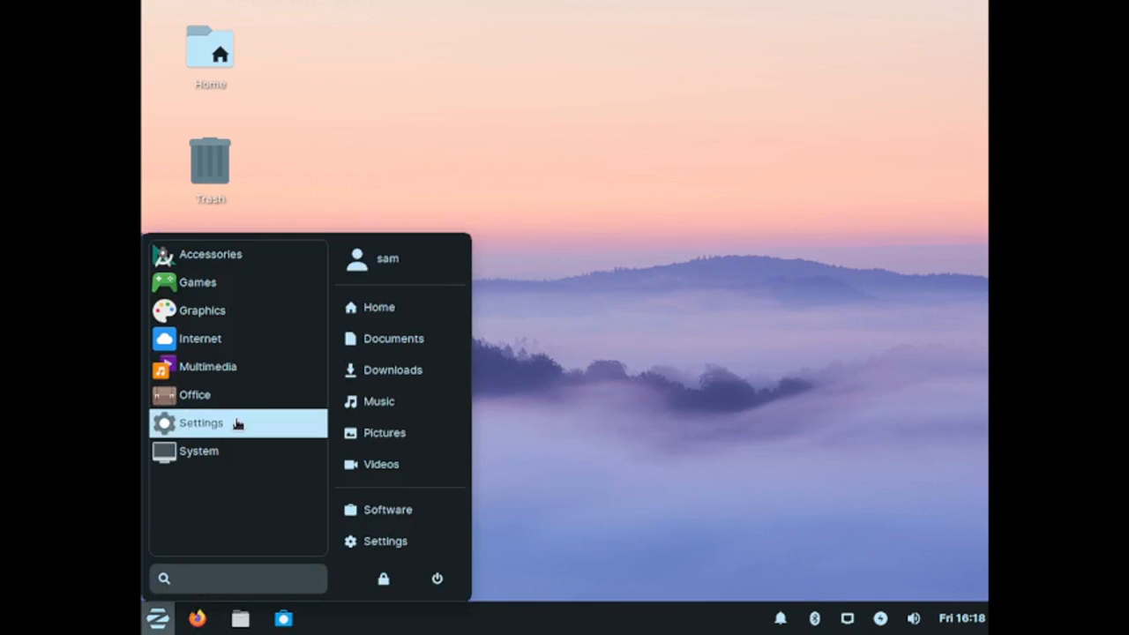
pyautogui.click(272, 431)
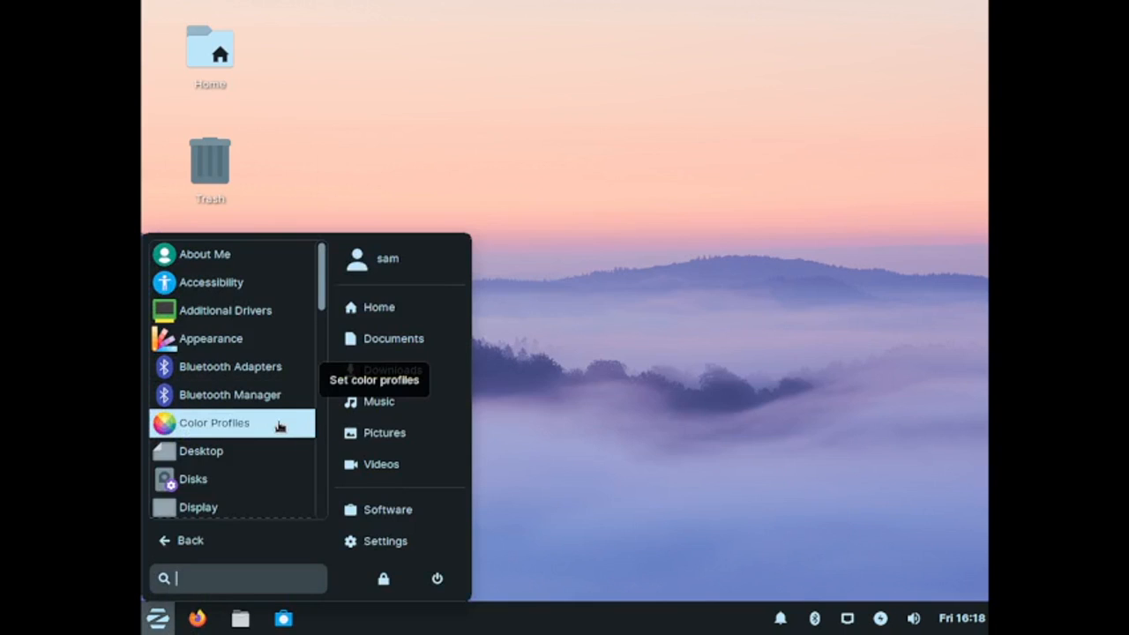
pyautogui.click(281, 425)
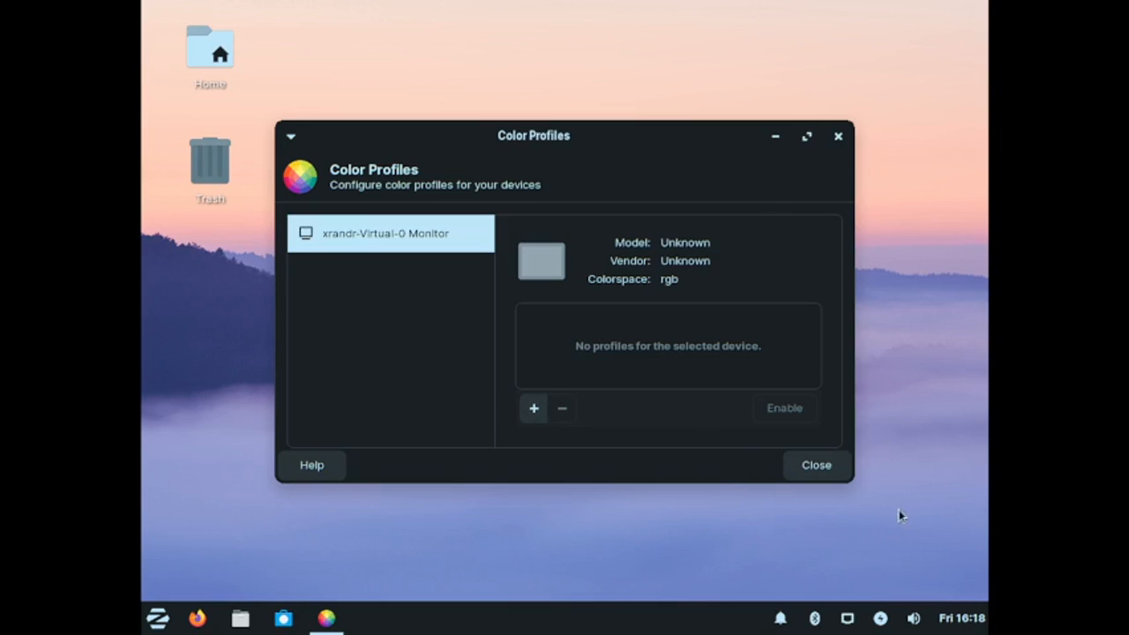
pyautogui.click(822, 472)
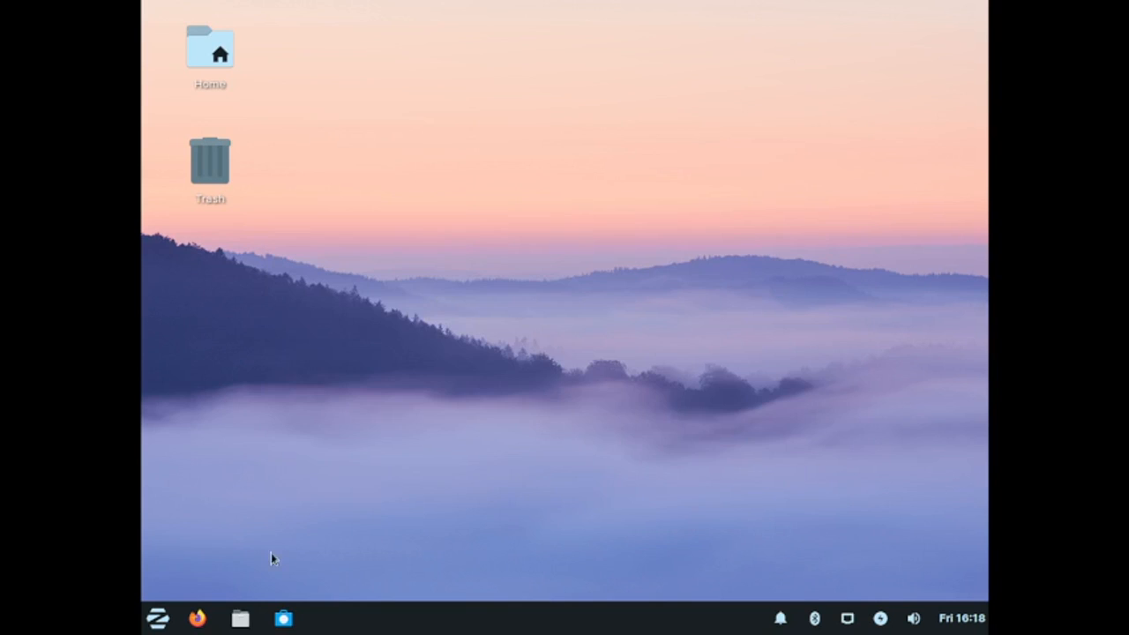
# Step: Open Language Support from the Settings category and move its window towards the centre
pyautogui.click(158, 617)
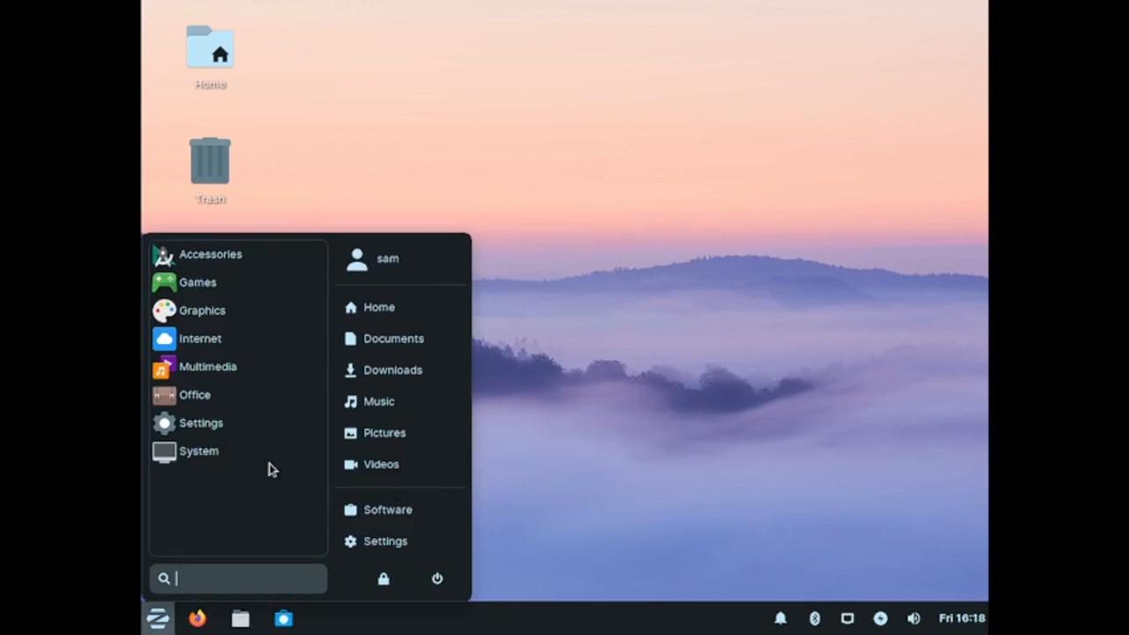
pyautogui.click(189, 450)
pyautogui.scroll(-3, 194, 433)
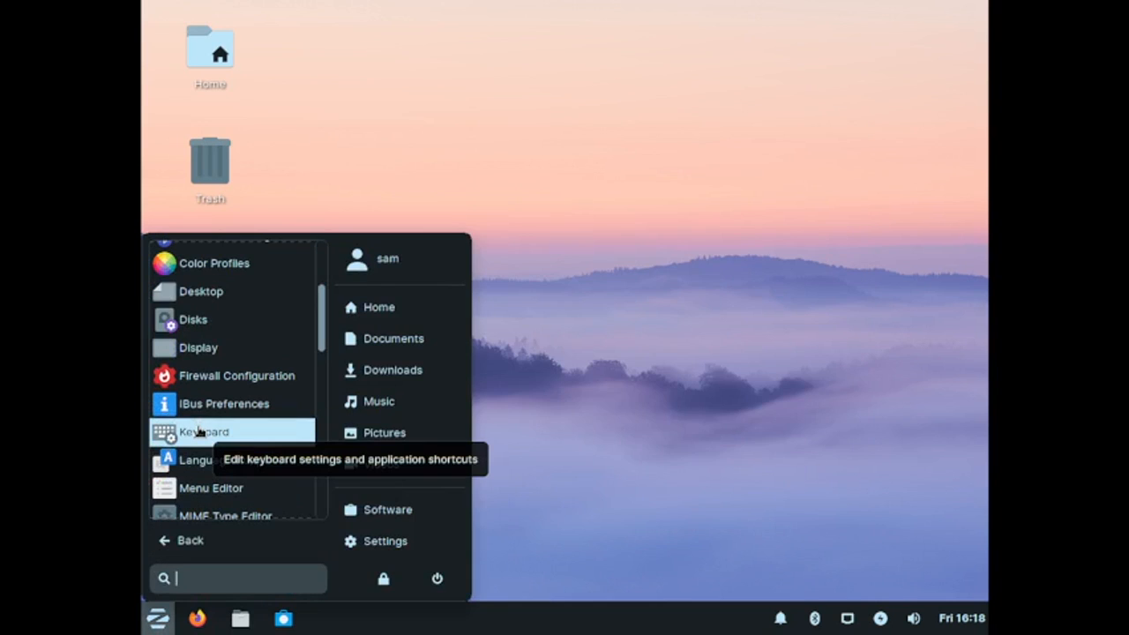
pyautogui.scroll(-2, 200, 433)
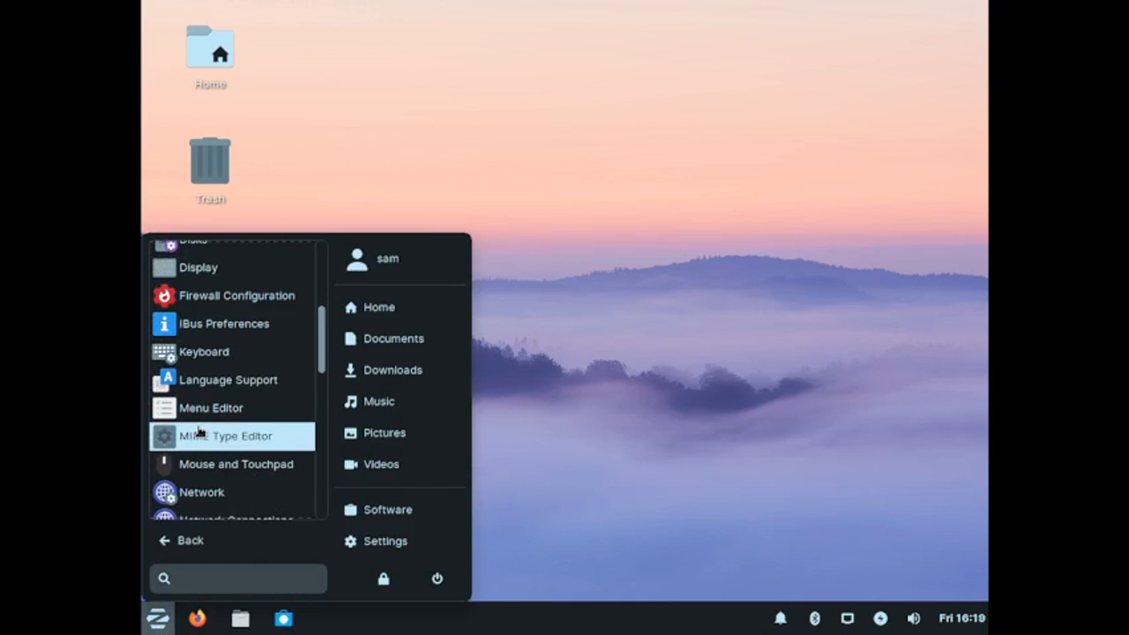
pyautogui.click(245, 380)
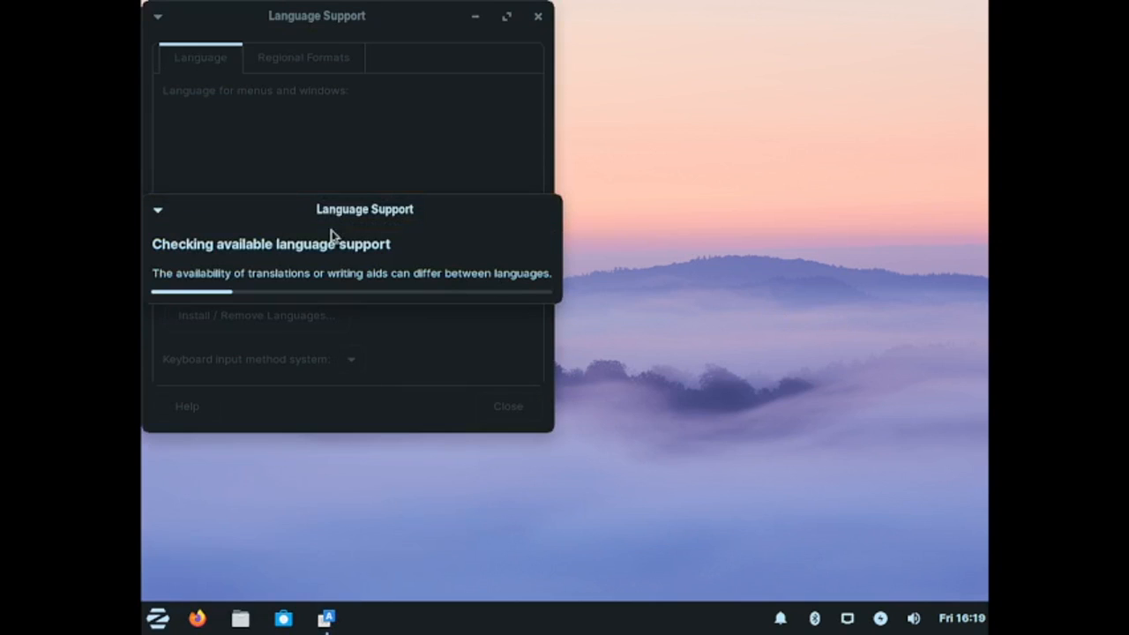
pyautogui.moveTo(346, 27); pyautogui.dragTo(574, 98)
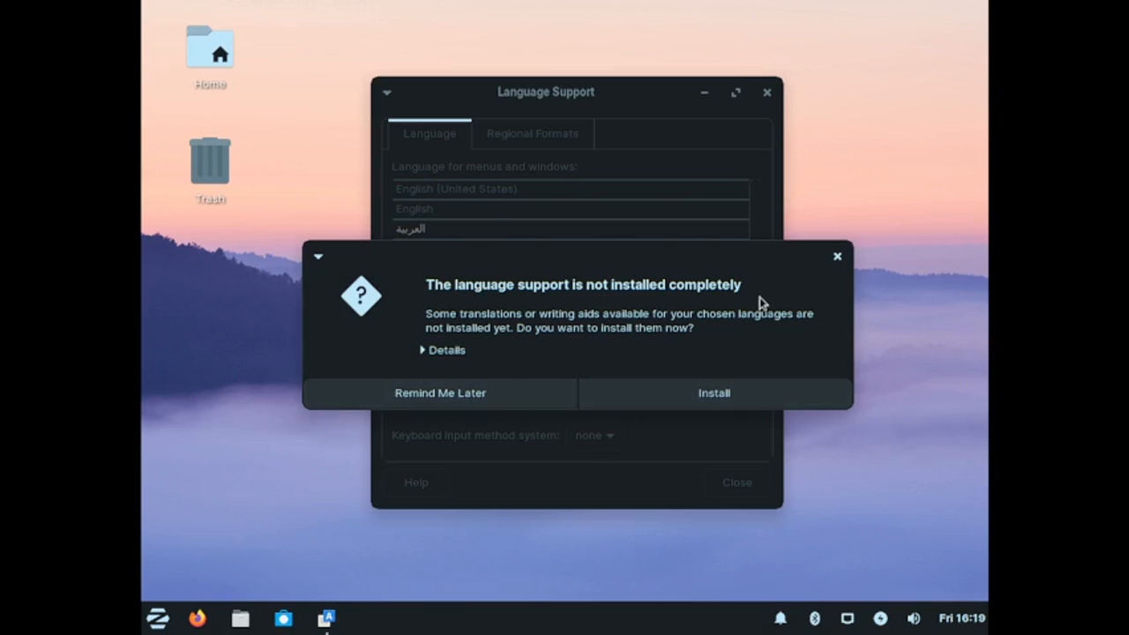
# Step: Review the missing language packages, dismiss the install prompt with Remind Me Later, and close Language Support
pyautogui.click(424, 353)
pyautogui.scroll(-1, 506, 364)
pyautogui.scroll(-5, 506, 363)
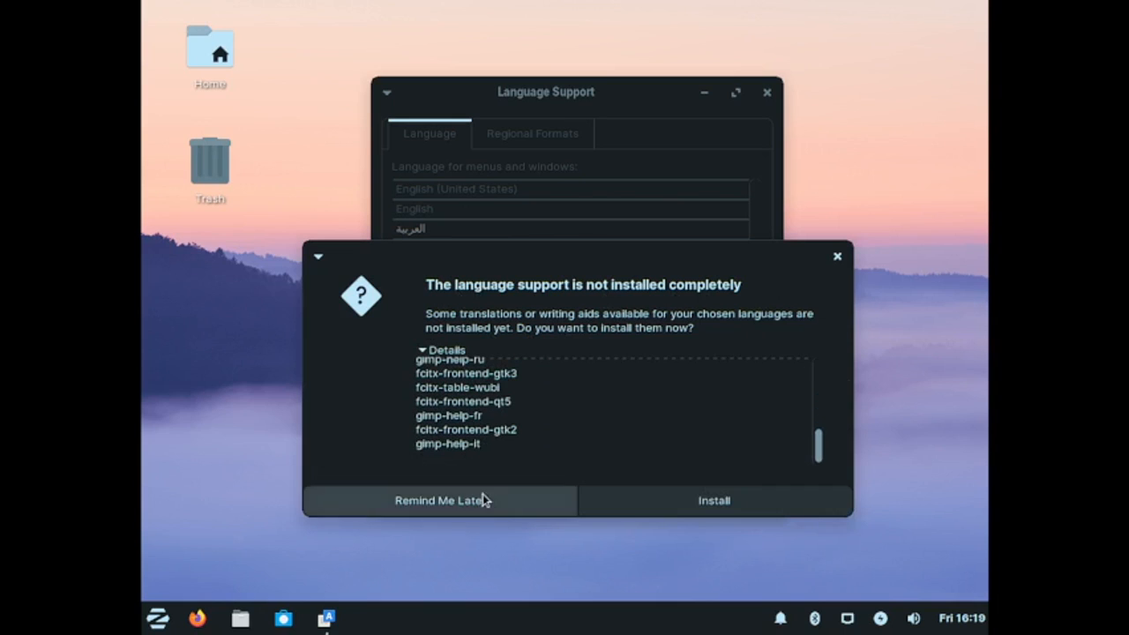
pyautogui.click(482, 500)
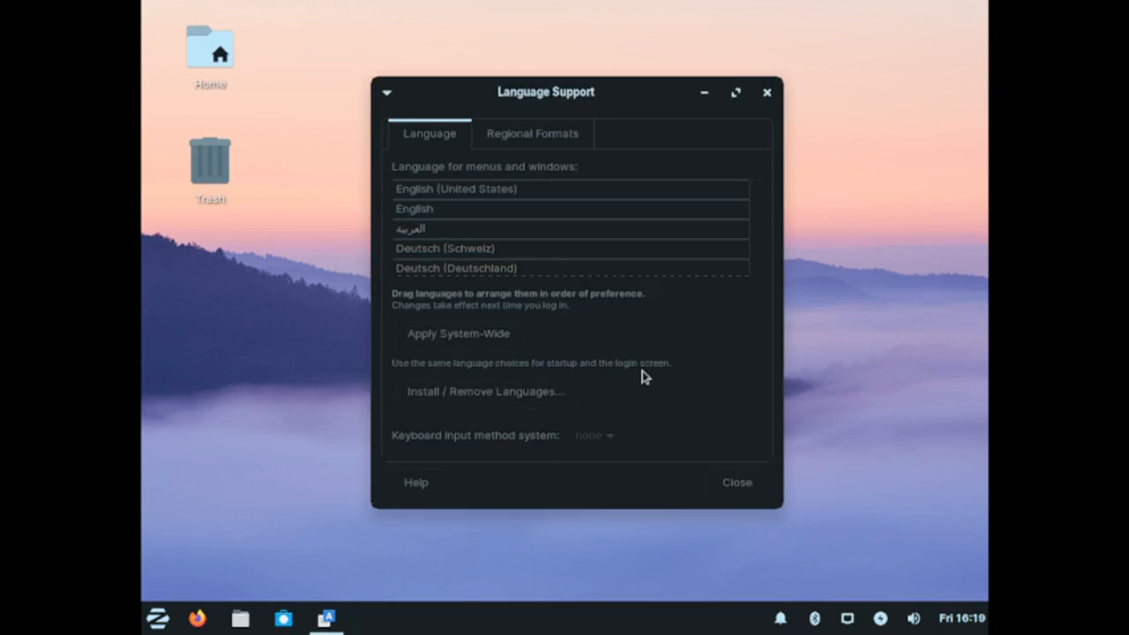
pyautogui.click(767, 93)
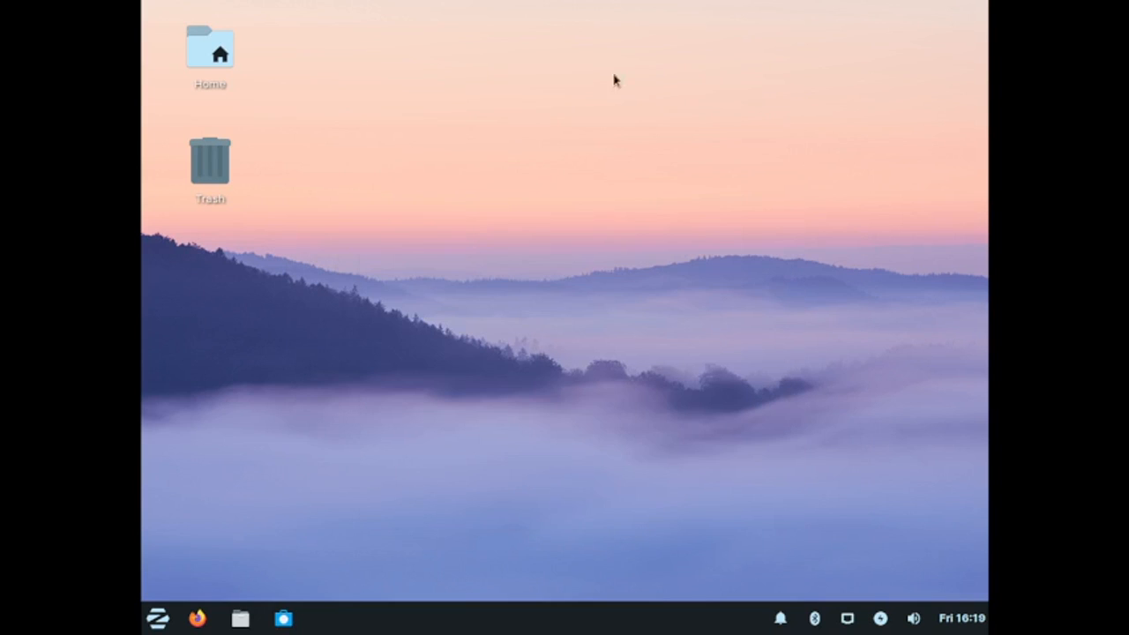
# Step: Open Session and Startup from the menu's Settings category
pyautogui.click(160, 621)
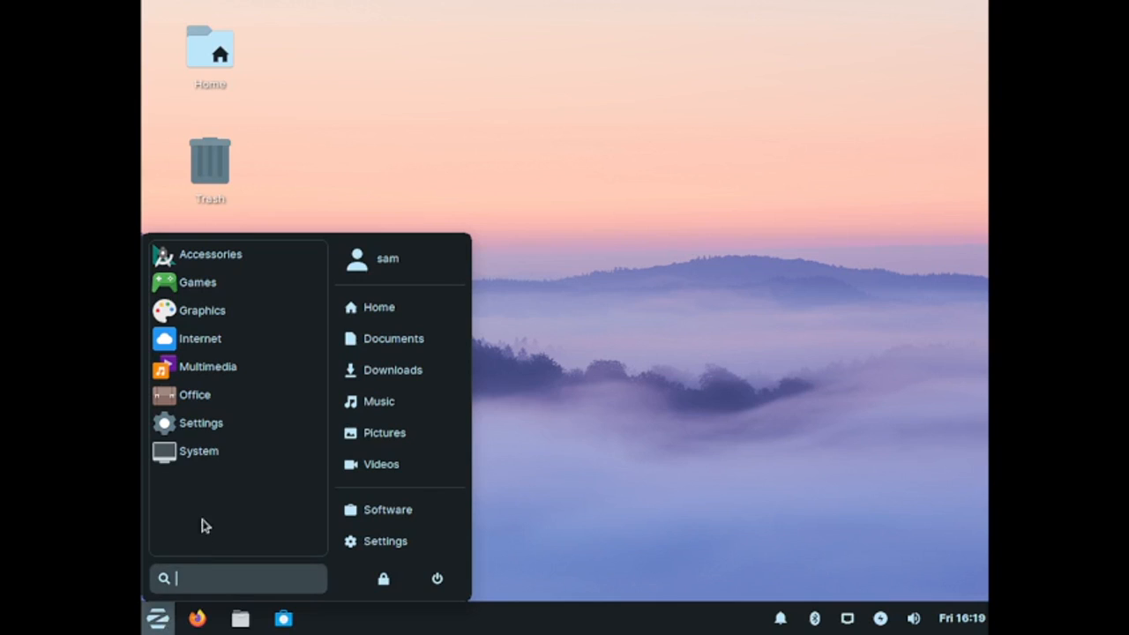
pyautogui.click(224, 436)
pyautogui.scroll(-5, 256, 430)
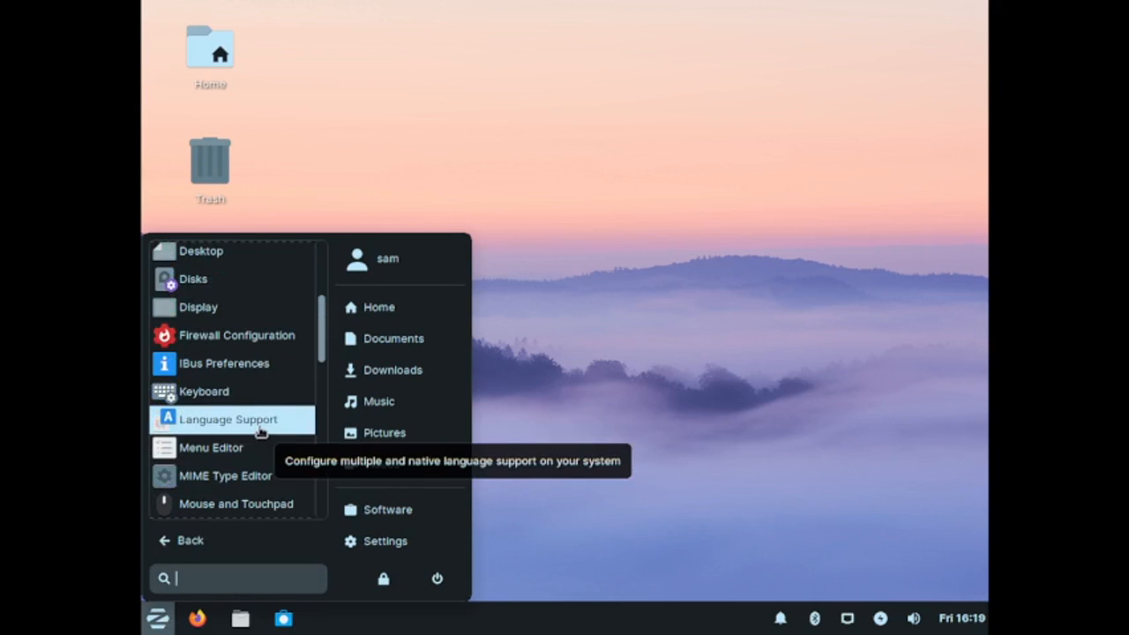
pyautogui.scroll(-4, 287, 332)
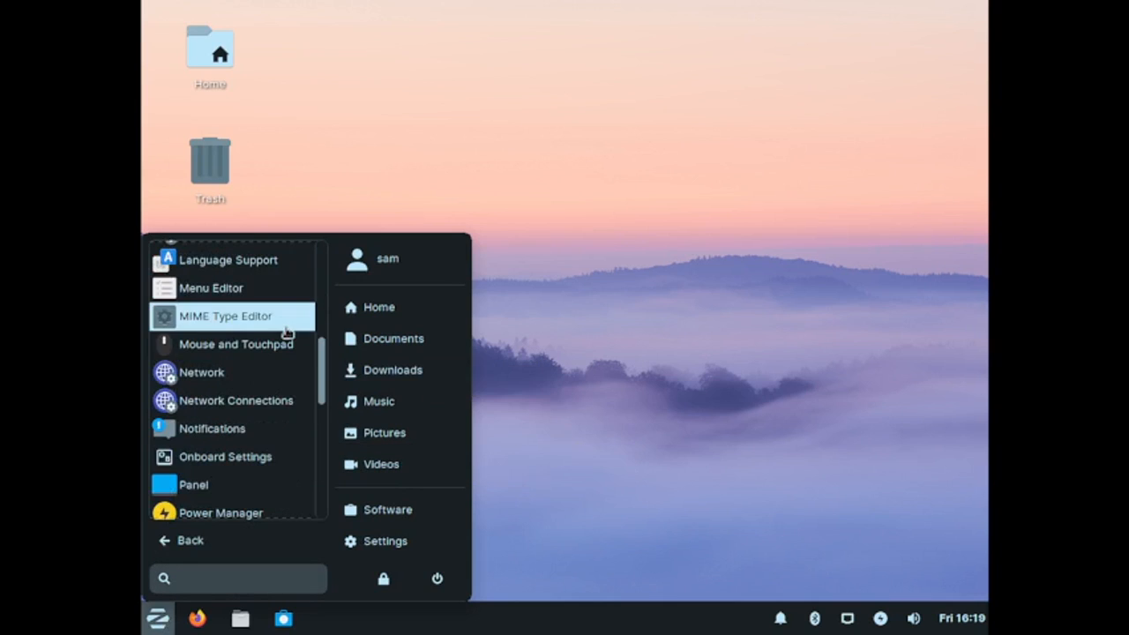
pyautogui.scroll(-2, 287, 332)
pyautogui.scroll(-3, 287, 332)
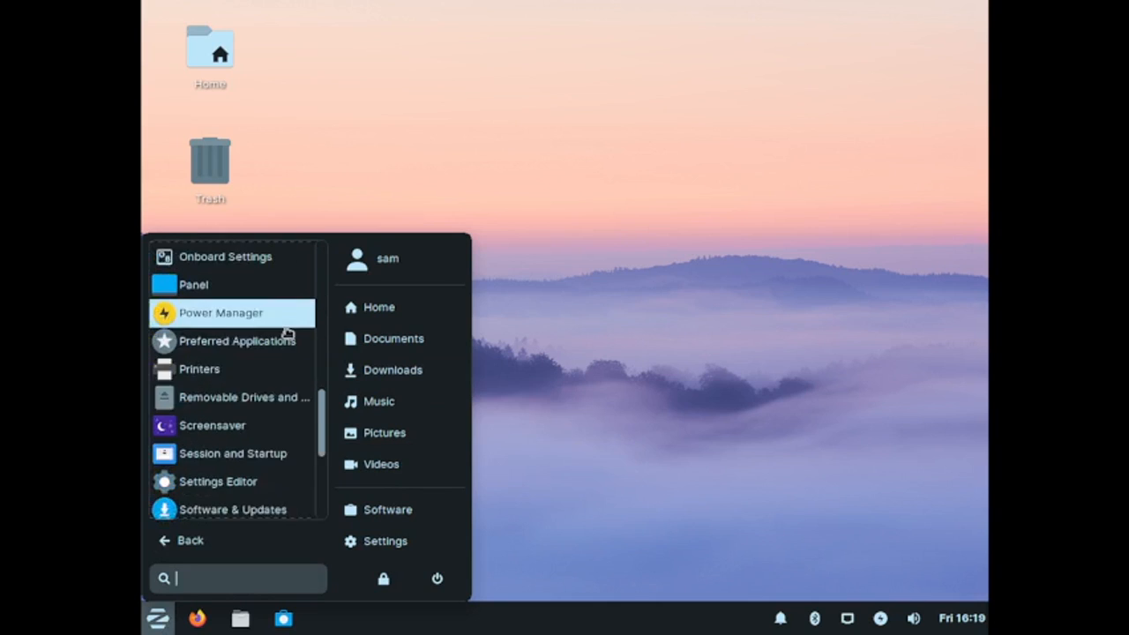
pyautogui.click(243, 413)
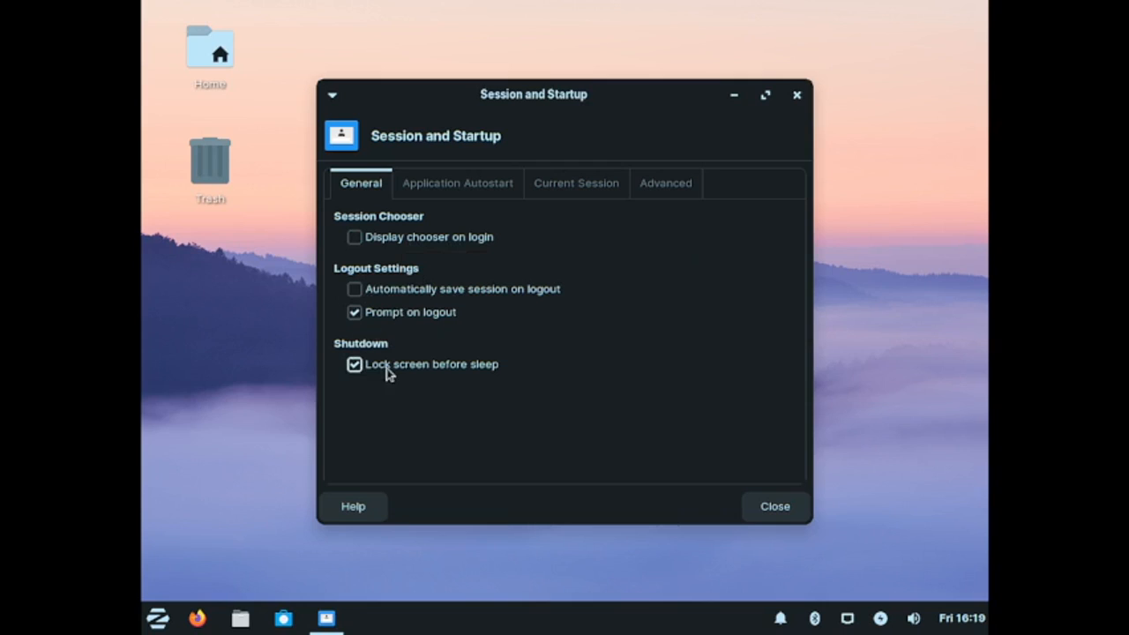
# Step: Browse the Application Autostart, Current Session and Advanced tabs of Session and Startup
pyautogui.click(436, 183)
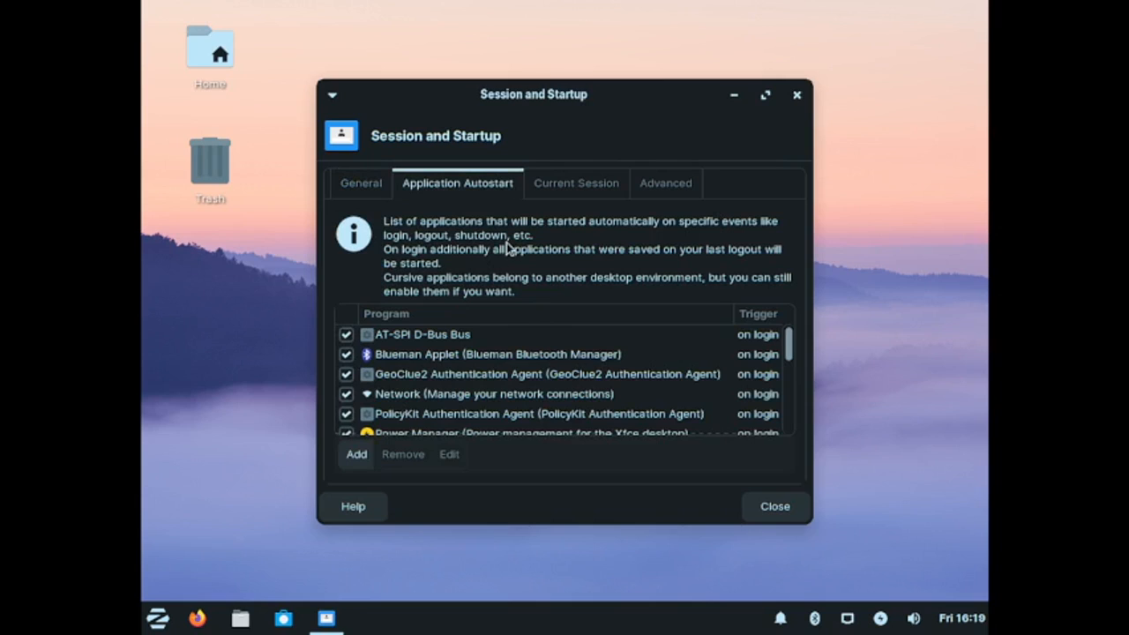
pyautogui.click(565, 185)
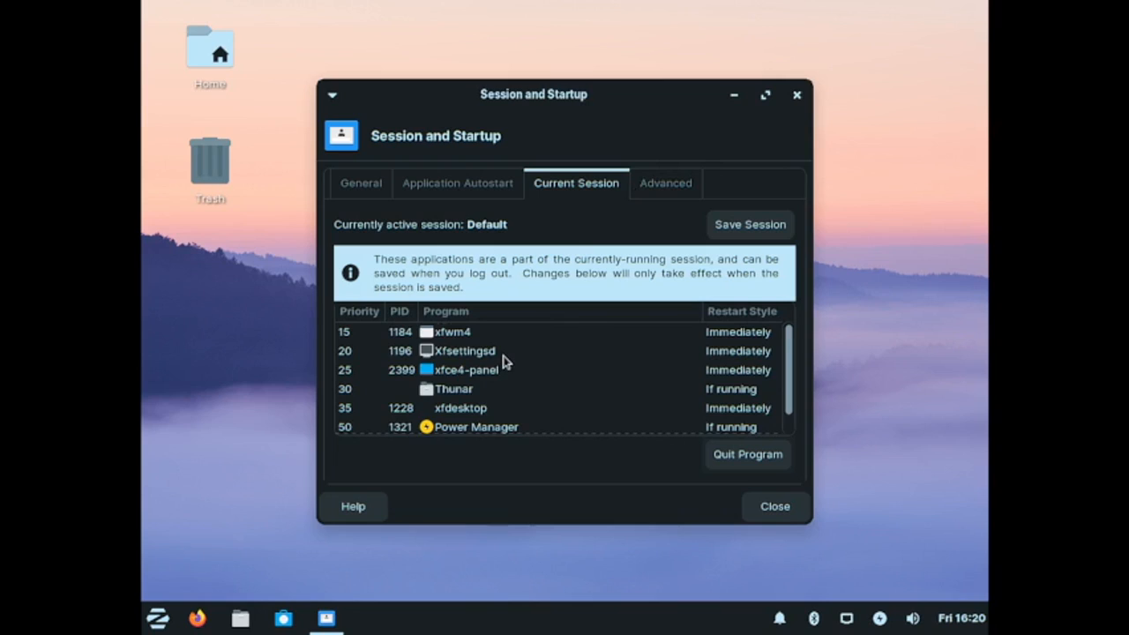
pyautogui.scroll(-1, 506, 362)
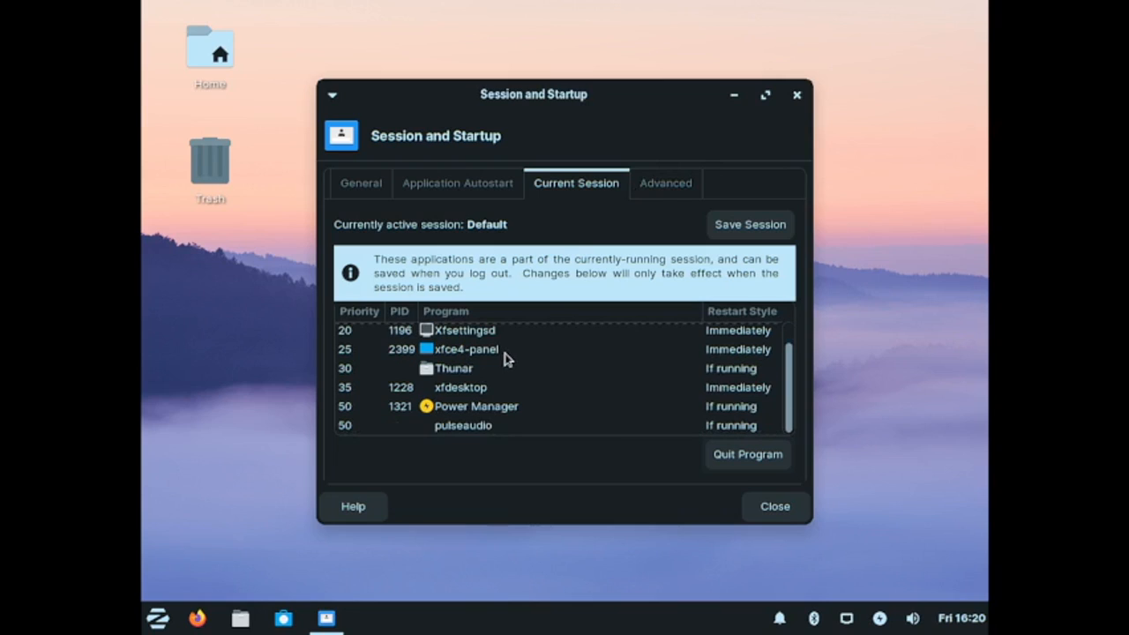
pyautogui.click(648, 190)
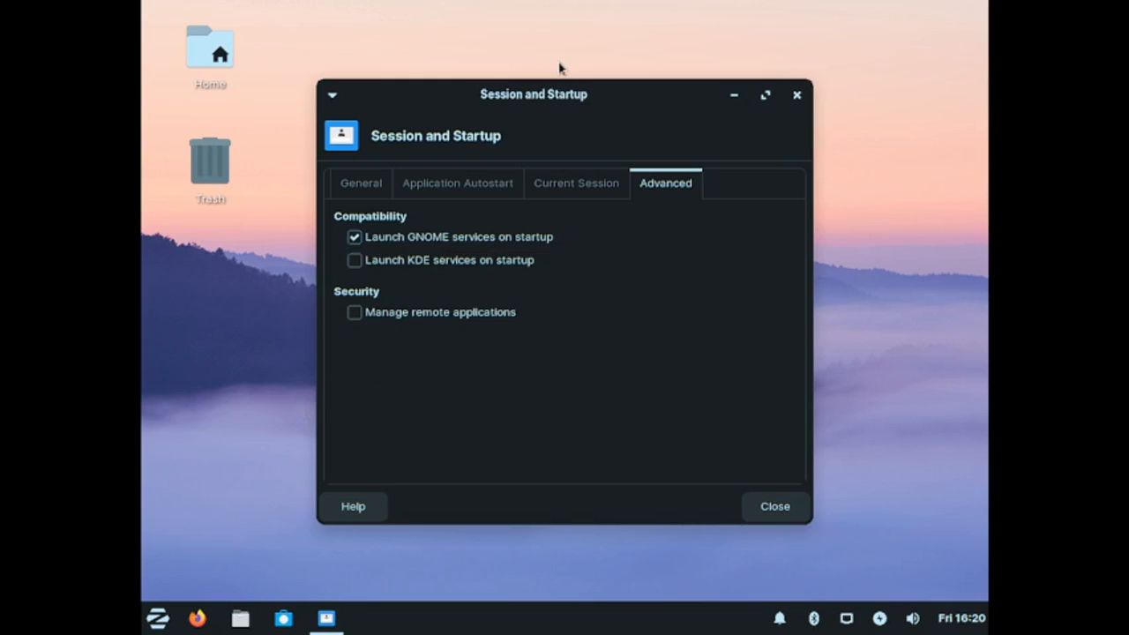
# Step: Close Session and Startup and open Workspaces from the menu's Settings category
pyautogui.click(799, 508)
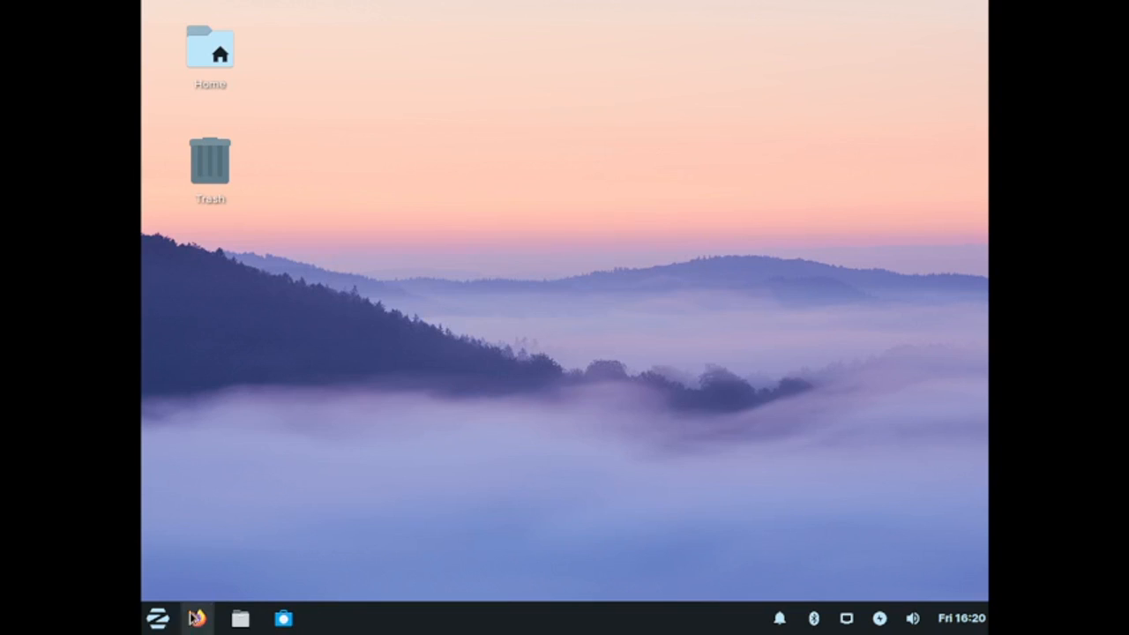
pyautogui.click(157, 617)
pyautogui.click(237, 429)
pyautogui.scroll(-10, 268, 430)
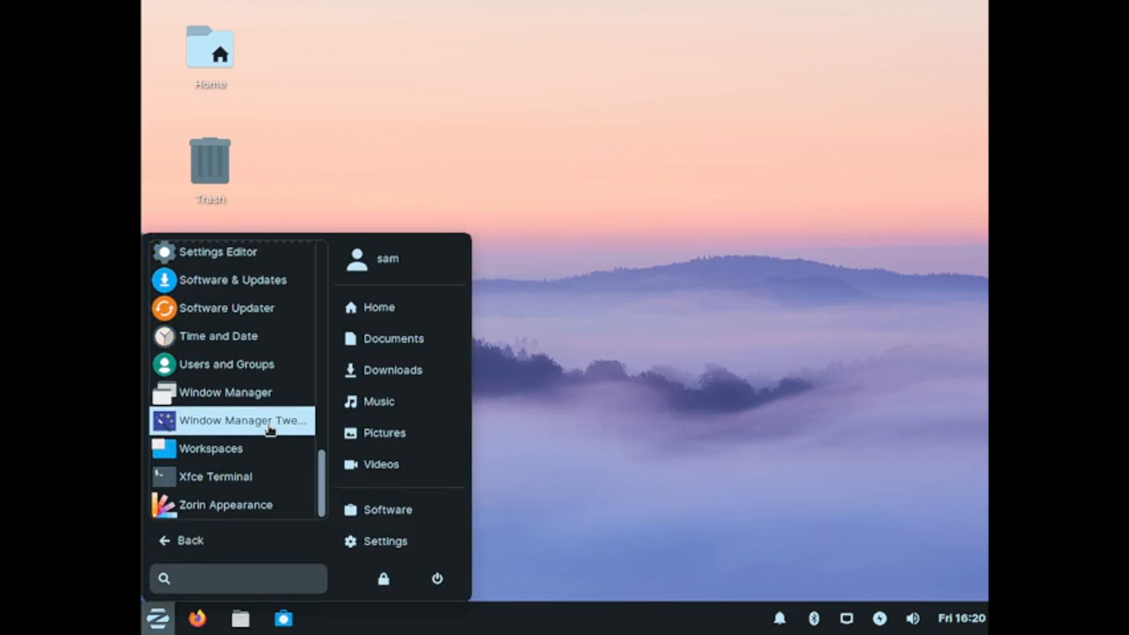
pyautogui.click(251, 452)
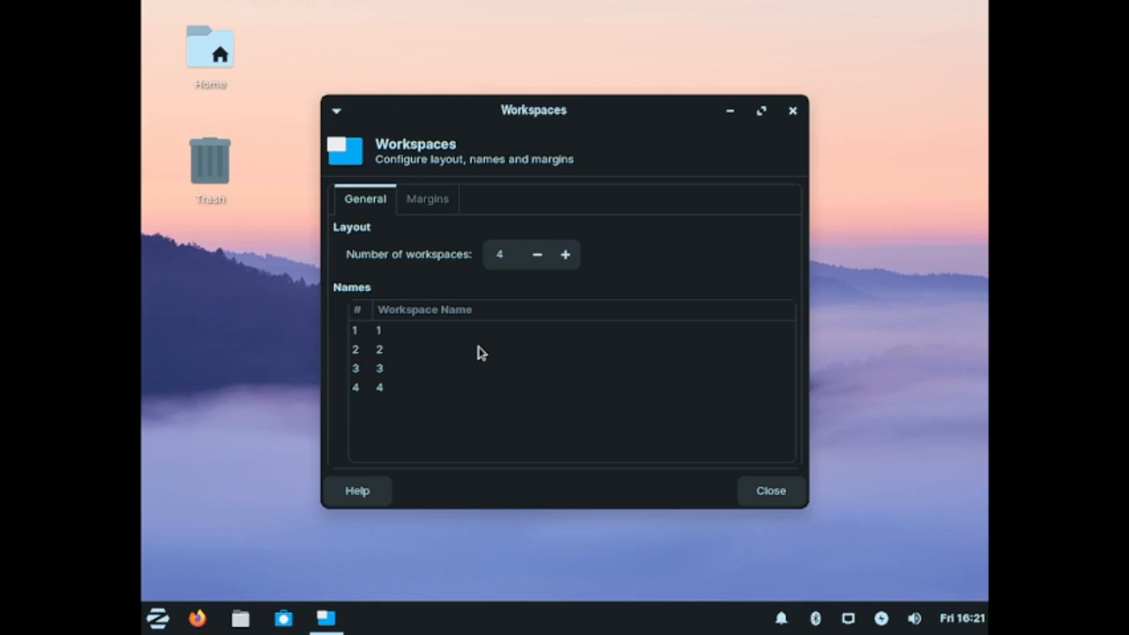
# Step: Browse the workspace names and the Margins tab of Workspaces, then close the window
pyautogui.click(389, 336)
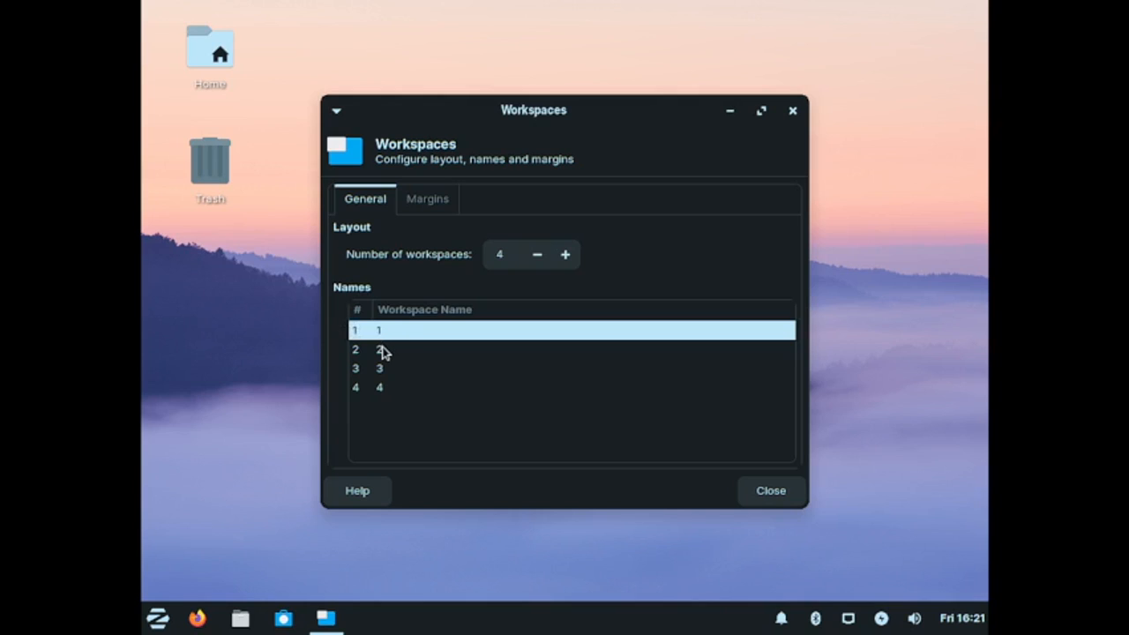
pyautogui.click(385, 351)
pyautogui.click(414, 201)
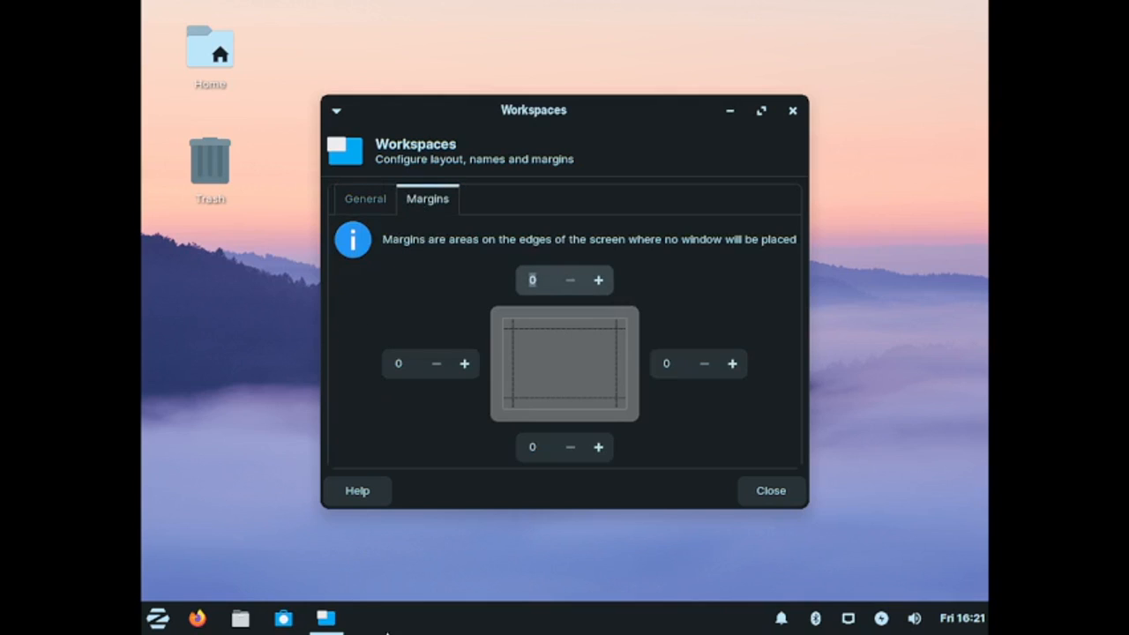
pyautogui.click(792, 111)
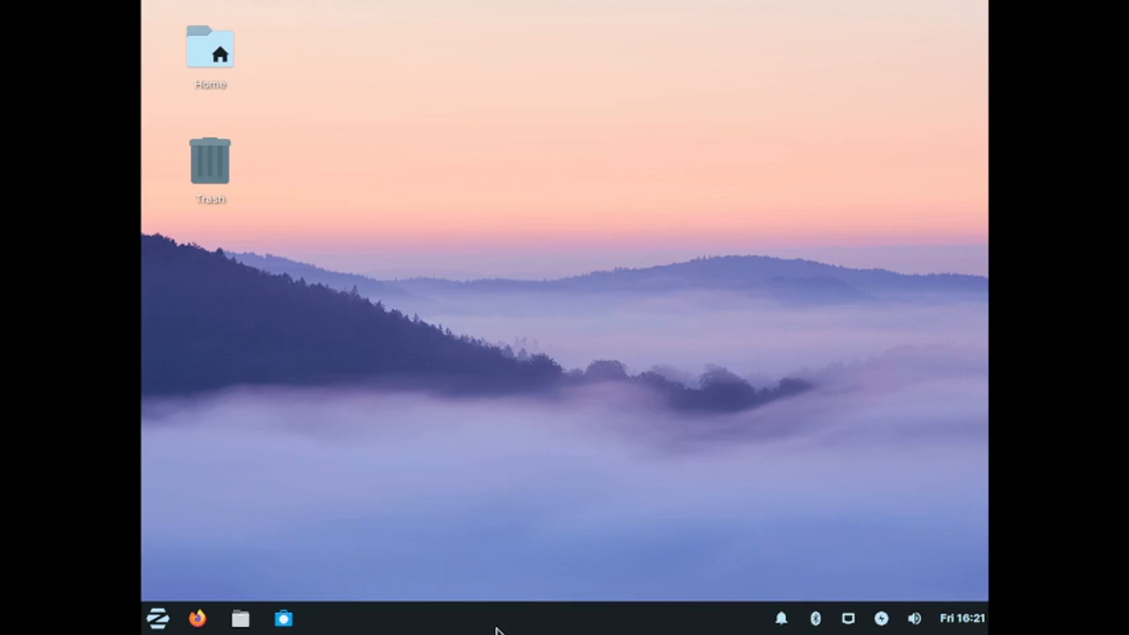
# Step: Open the panel's Add New Items dialog
pyautogui.rightClick(497, 628)
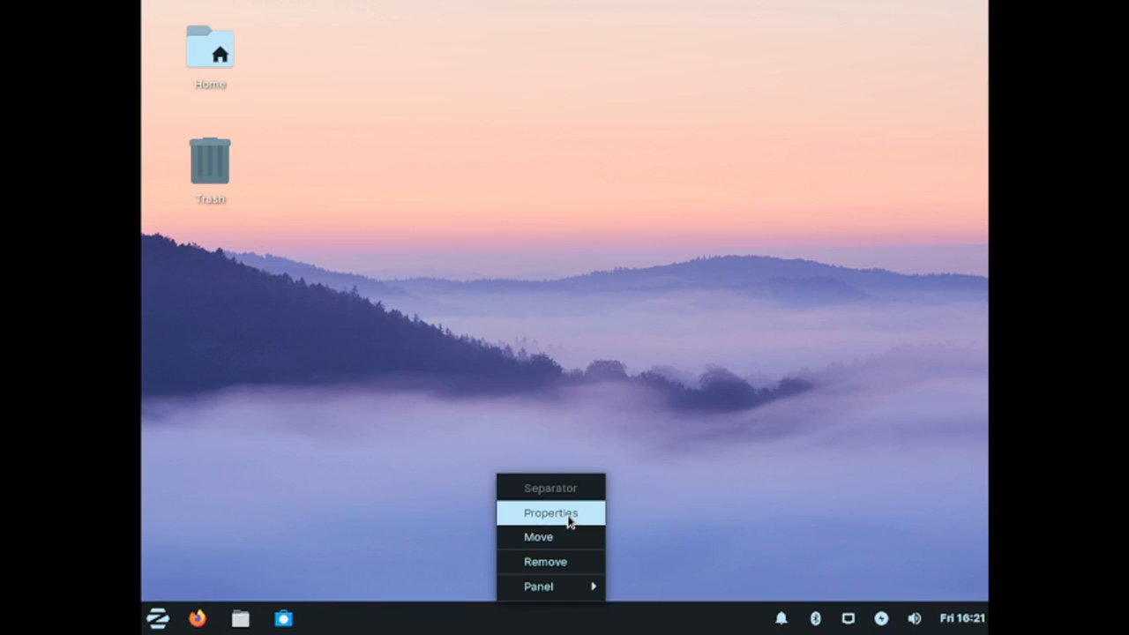
pyautogui.moveTo(568, 585)
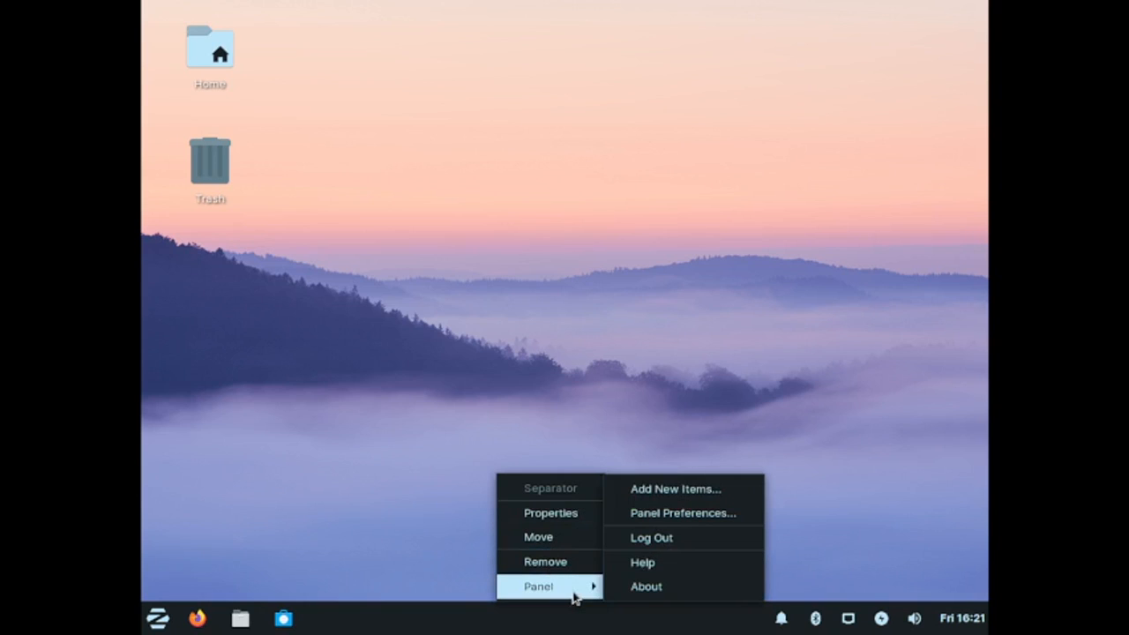
pyautogui.click(663, 488)
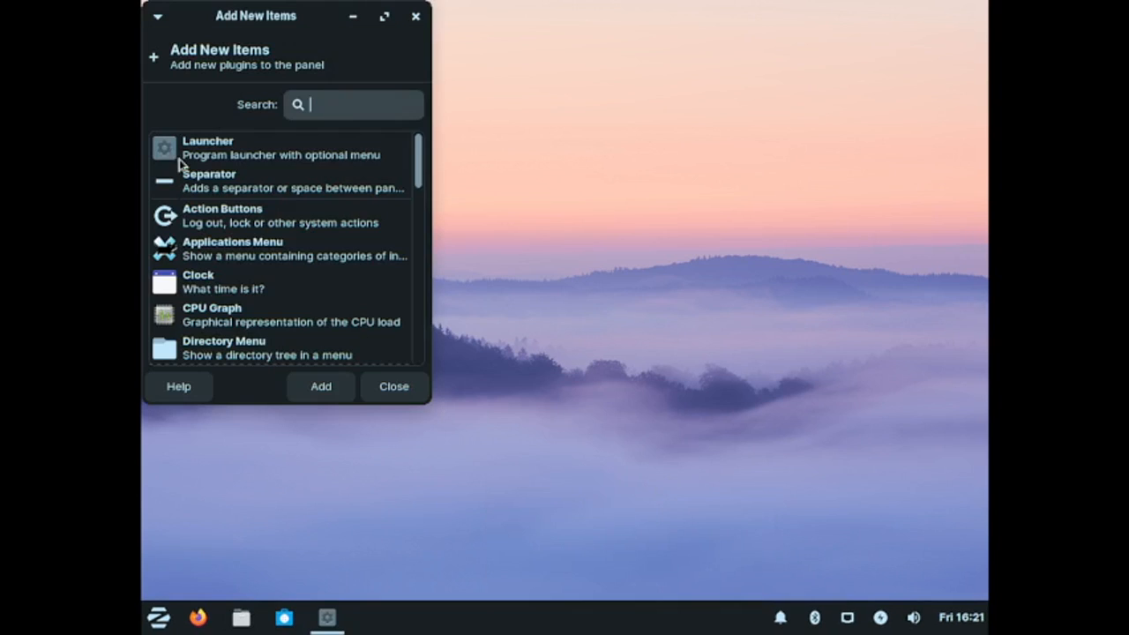
# Step: Add the Workspace Switcher plugin to the panel and close the dialog
pyautogui.scroll(-1, 277, 148)
pyautogui.scroll(-1, 277, 148)
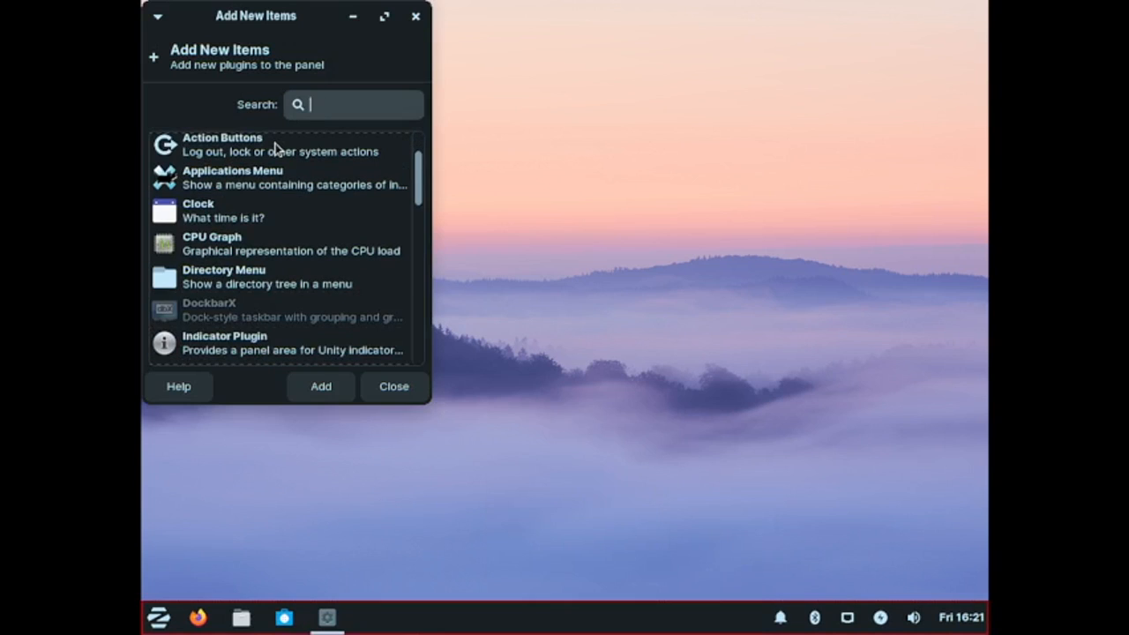
pyautogui.scroll(-1, 276, 149)
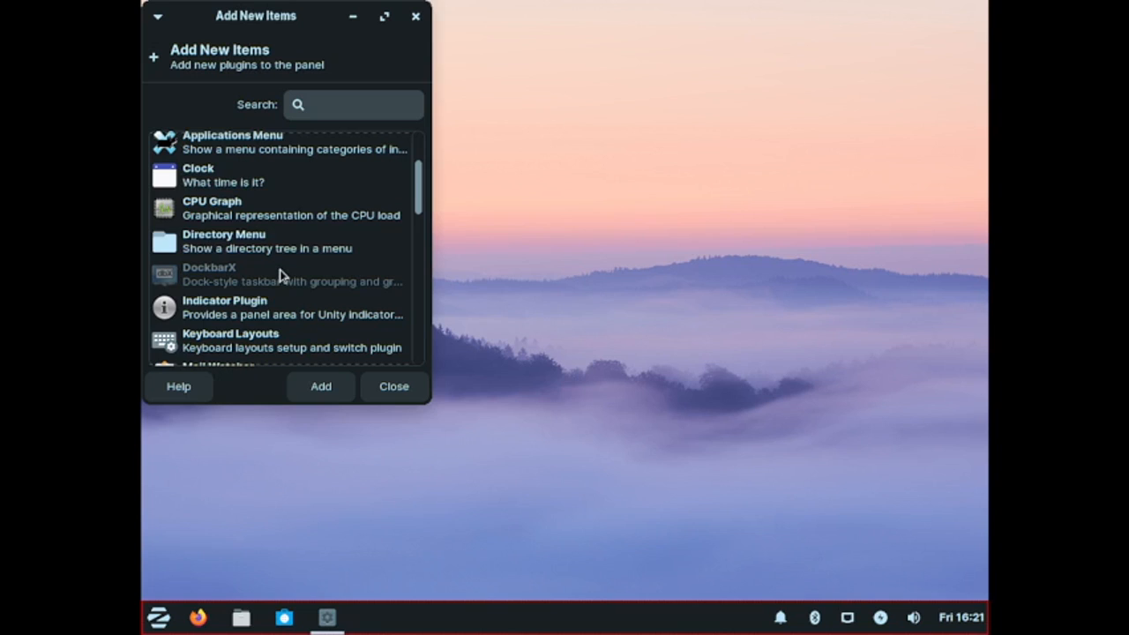
pyautogui.scroll(-3, 280, 274)
pyautogui.scroll(-4, 280, 275)
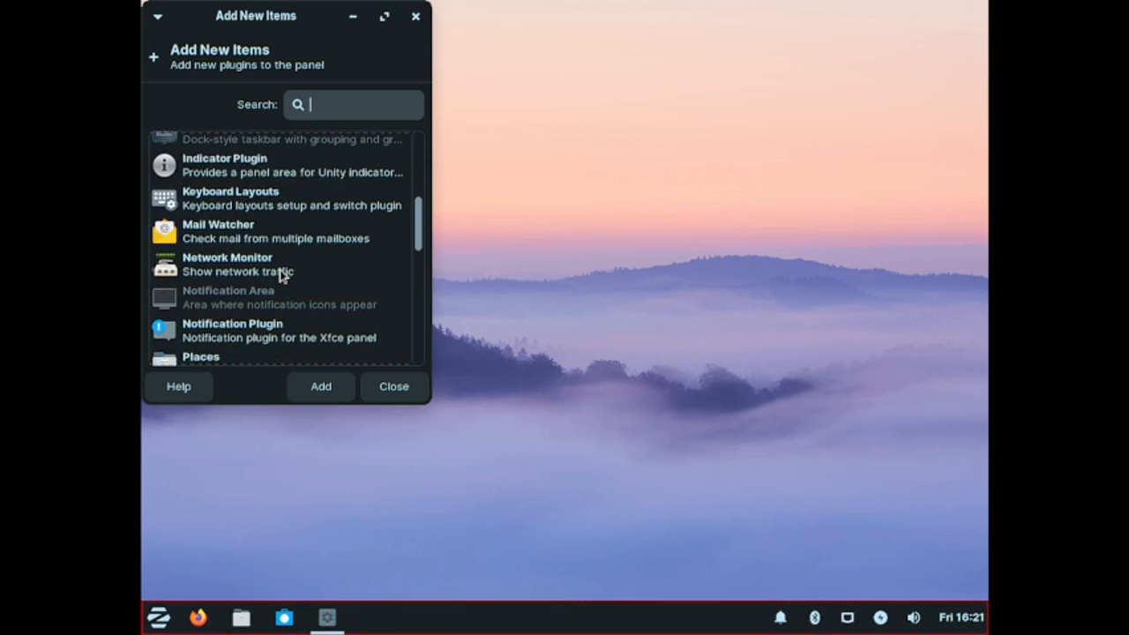
pyautogui.scroll(-1, 280, 274)
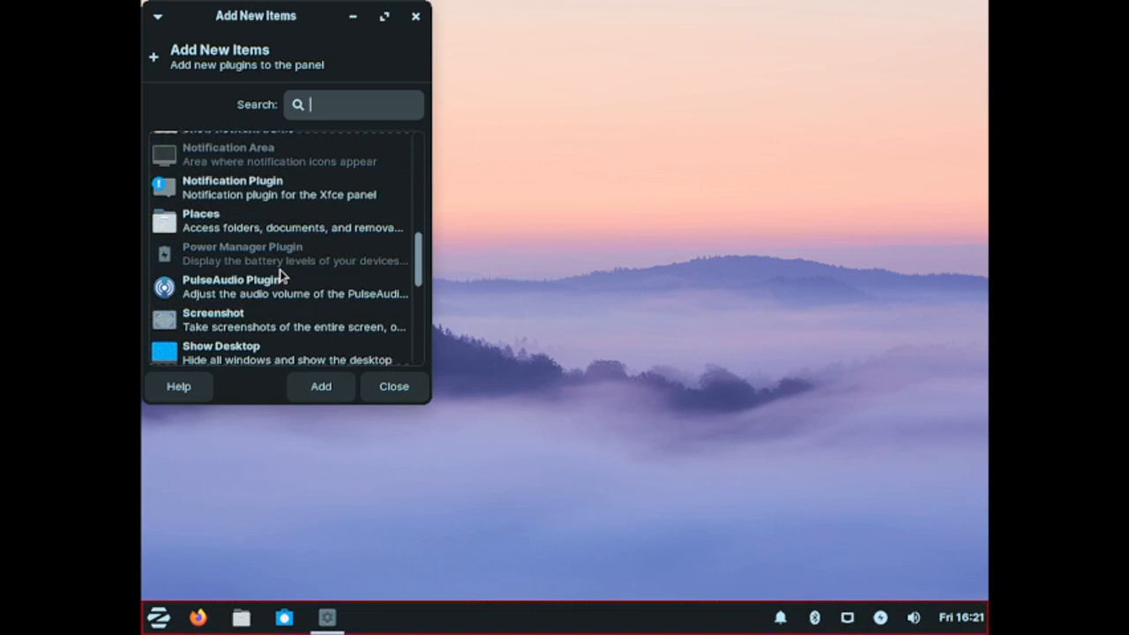
pyautogui.scroll(-5, 280, 274)
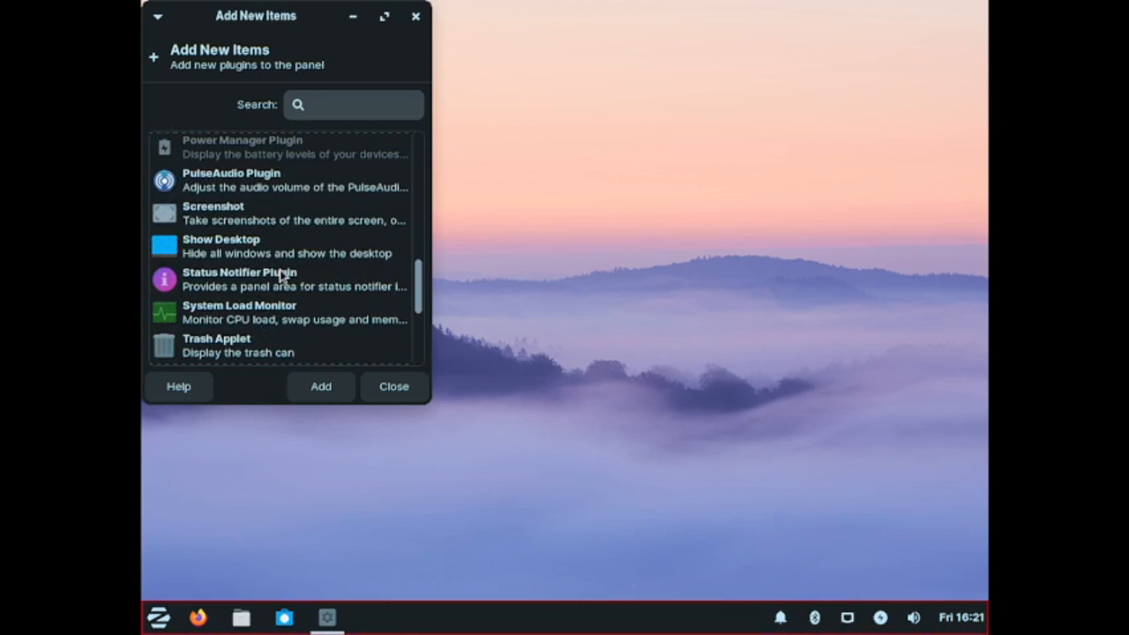
pyautogui.scroll(-1, 279, 270)
pyautogui.scroll(-2, 280, 274)
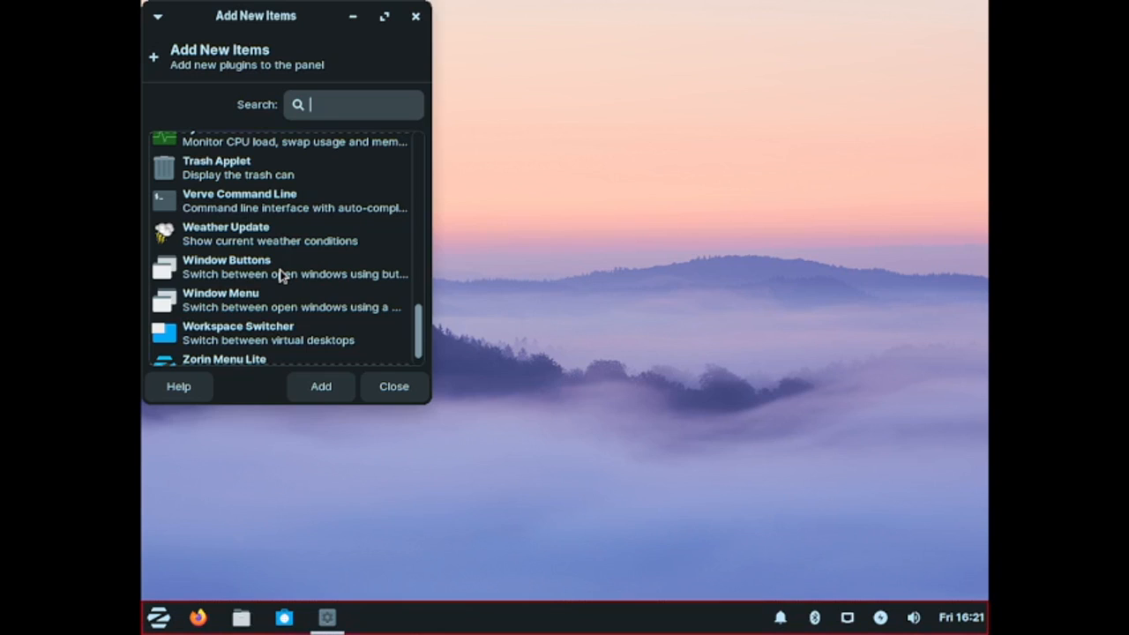
pyautogui.click(280, 339)
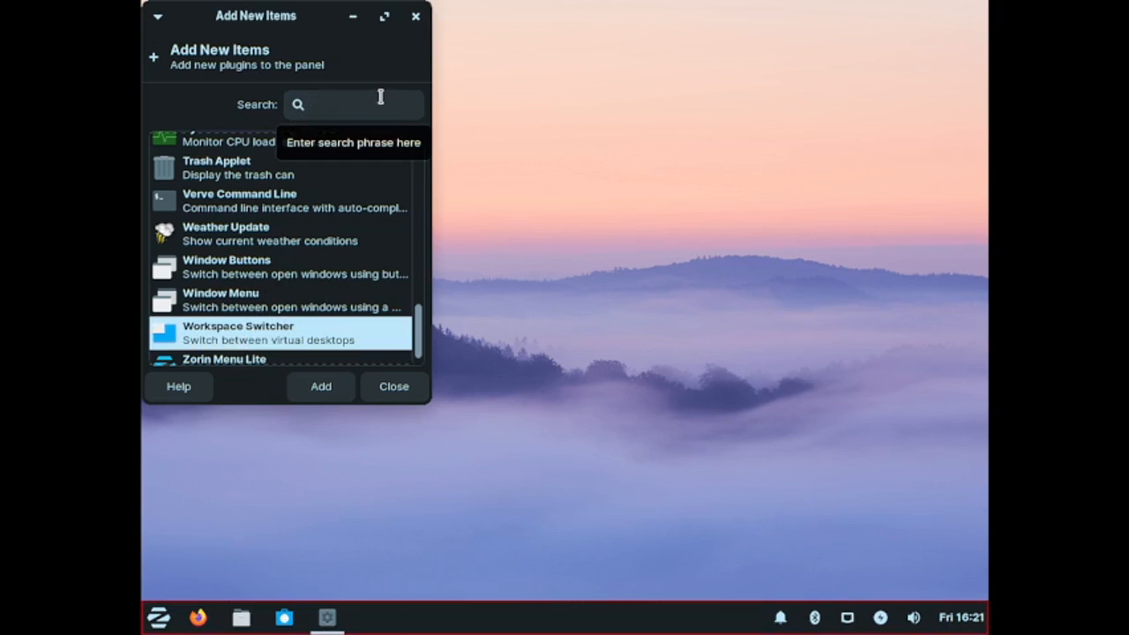
pyautogui.click(308, 396)
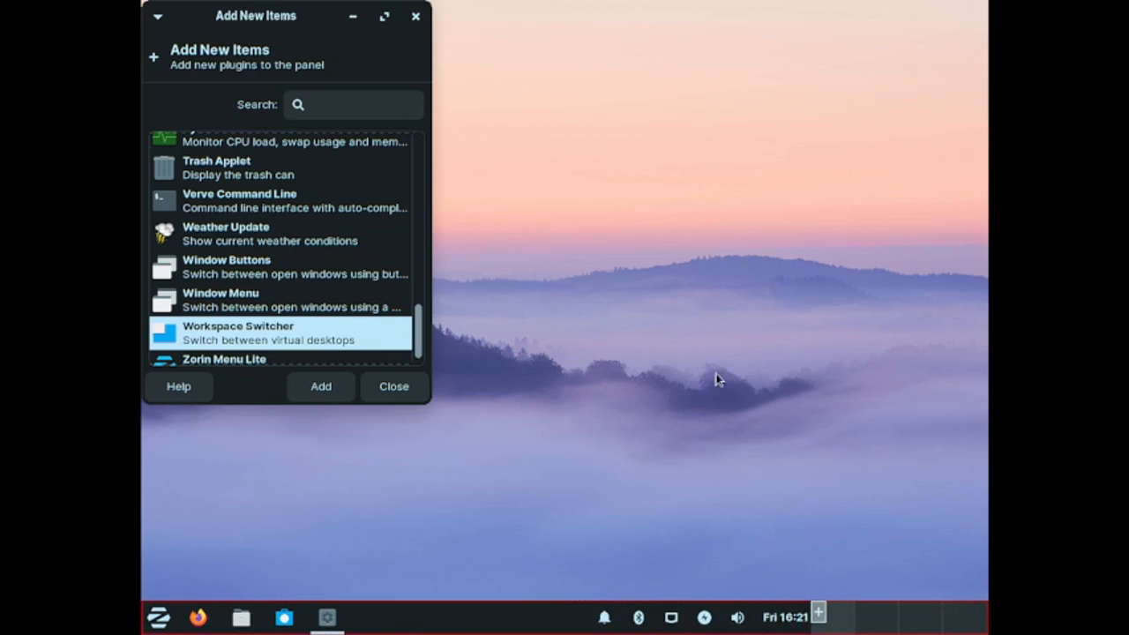
pyautogui.click(418, 394)
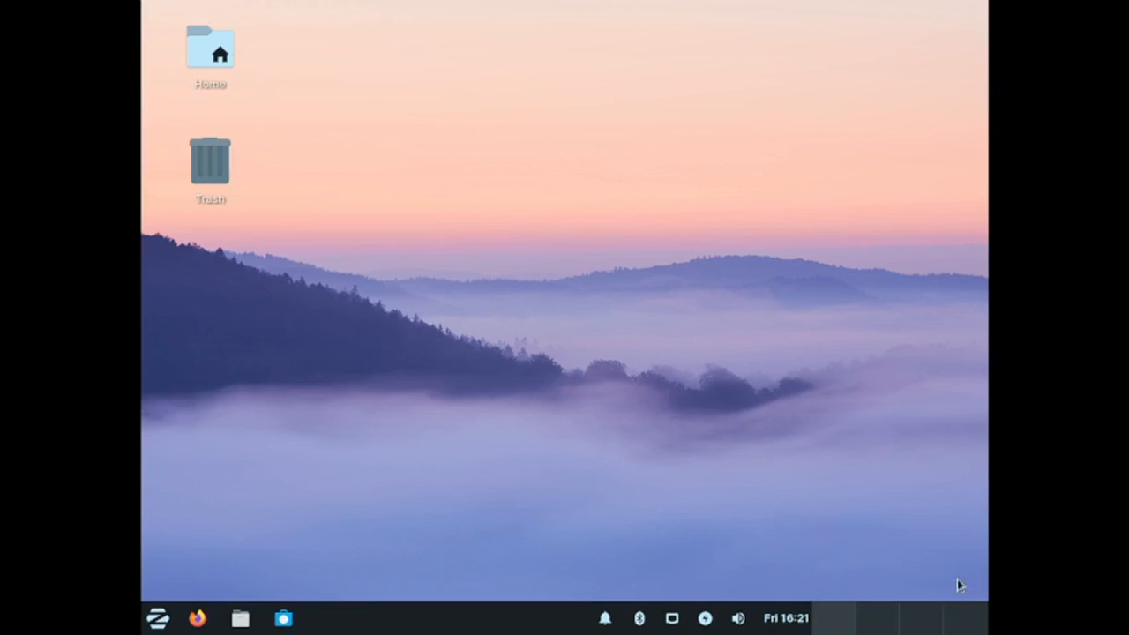
# Step: Move the Workspace Switcher on the panel to just before the notification icons
pyautogui.rightClick(949, 623)
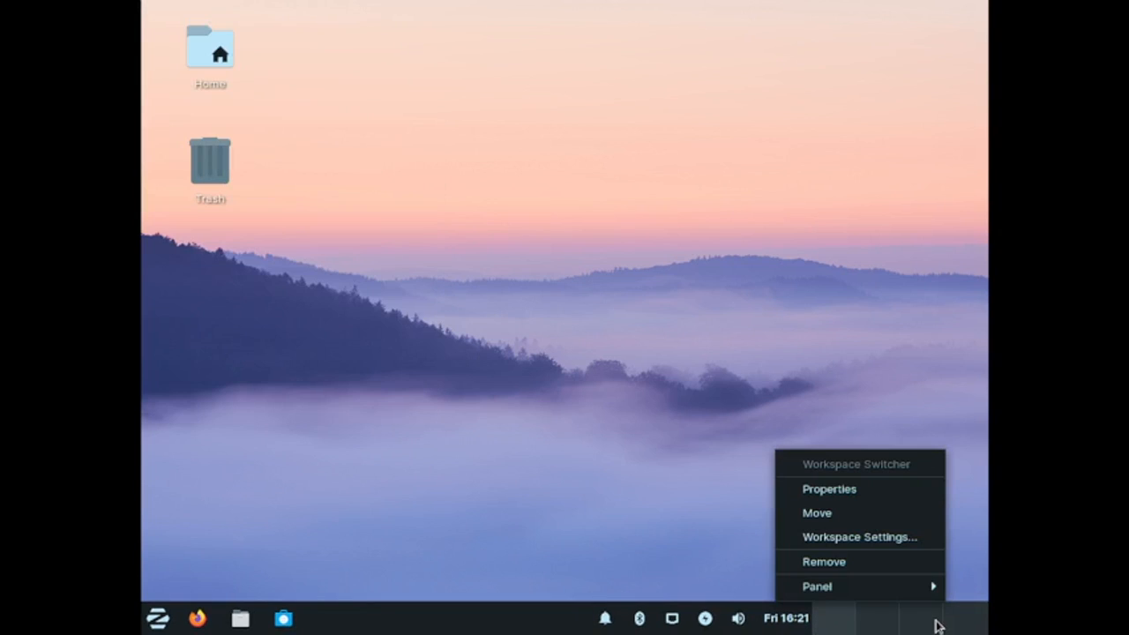
pyautogui.click(910, 512)
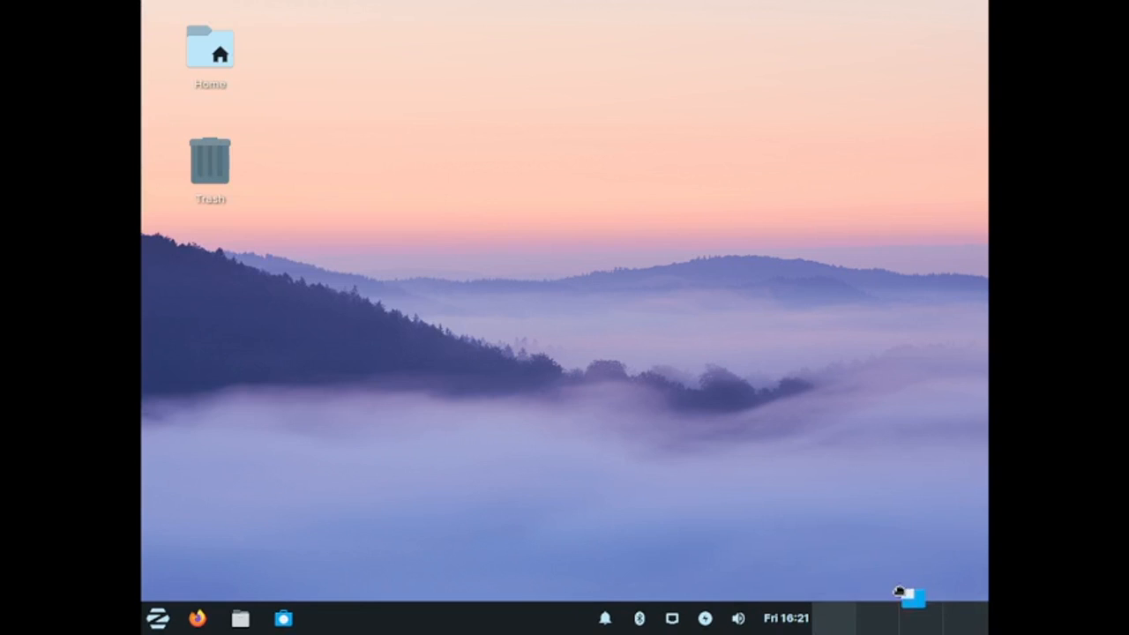
pyautogui.click(517, 614)
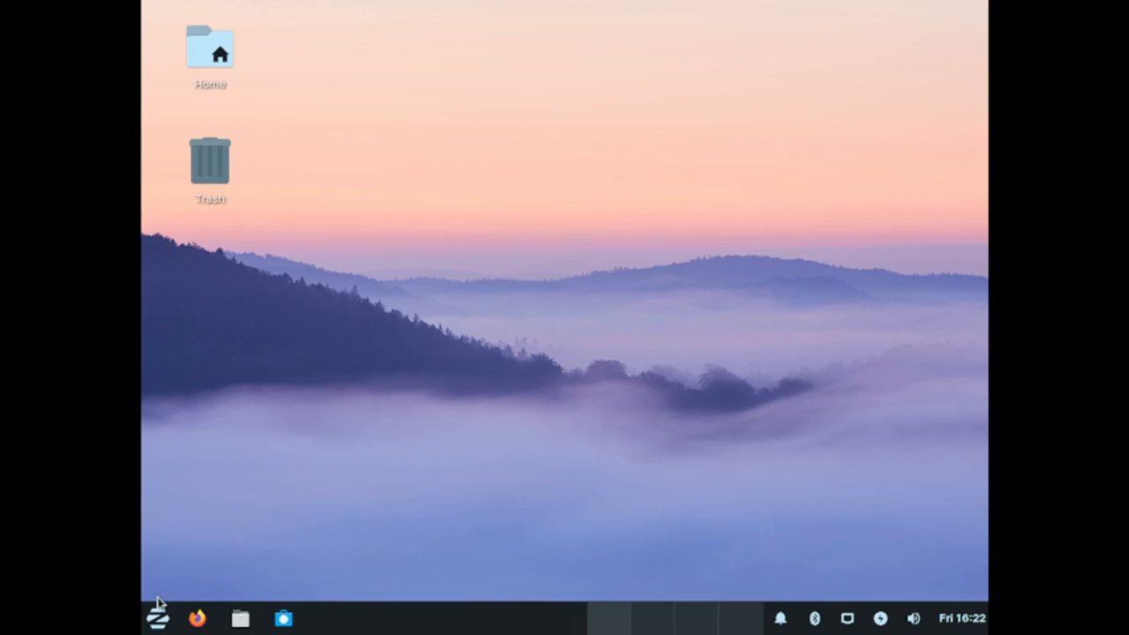
# Step: Open the Settings manager from the menu and close it
pyautogui.click(172, 620)
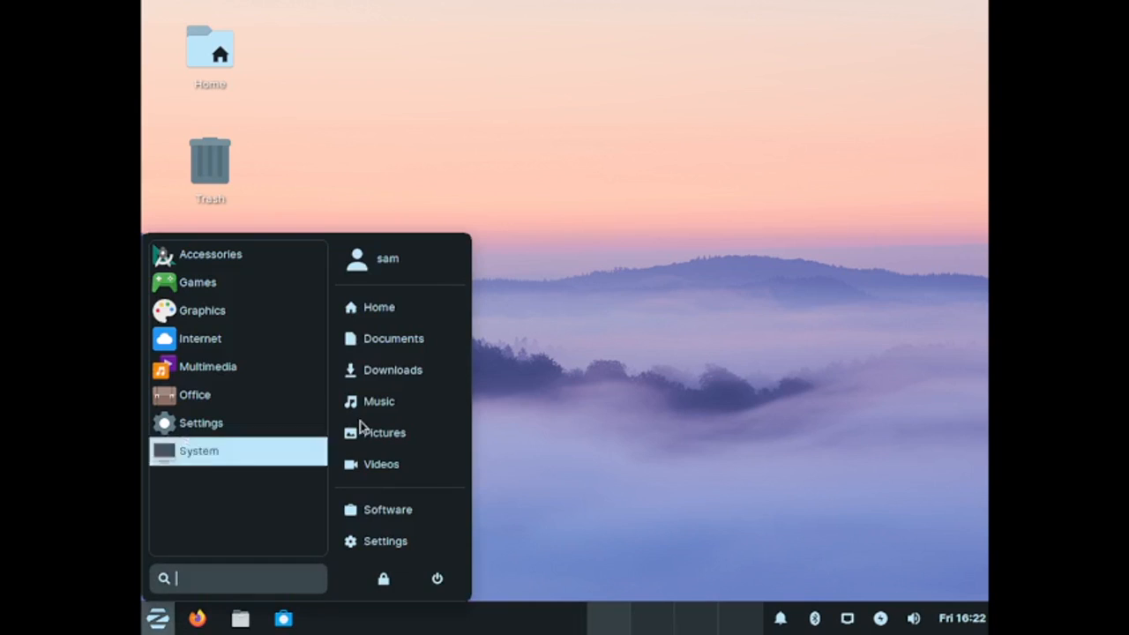
pyautogui.click(385, 541)
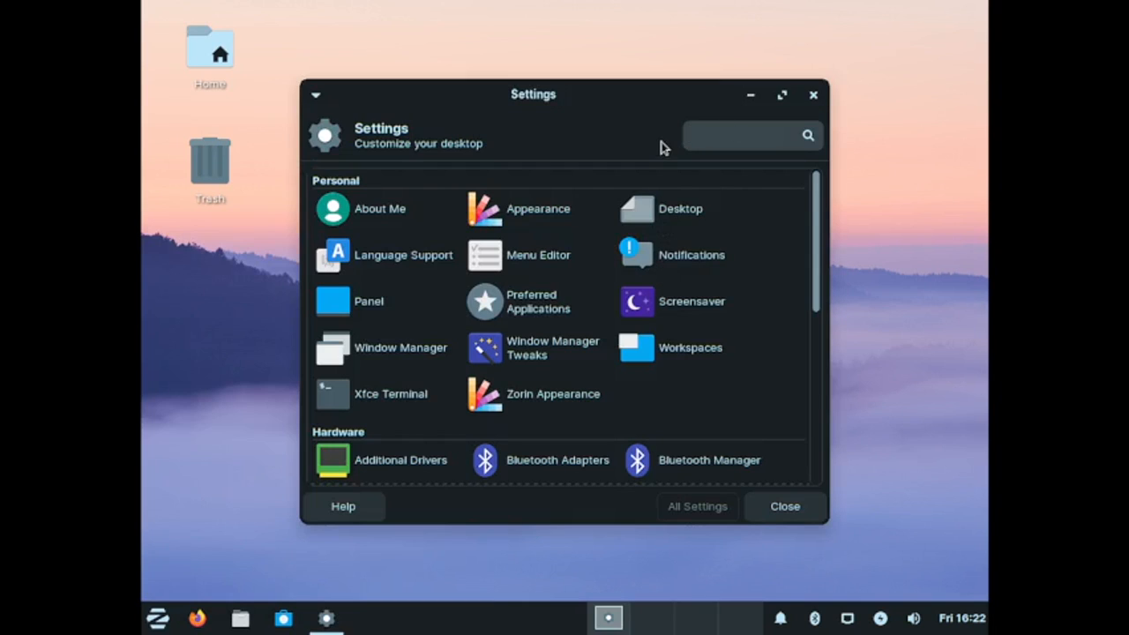
pyautogui.click(813, 94)
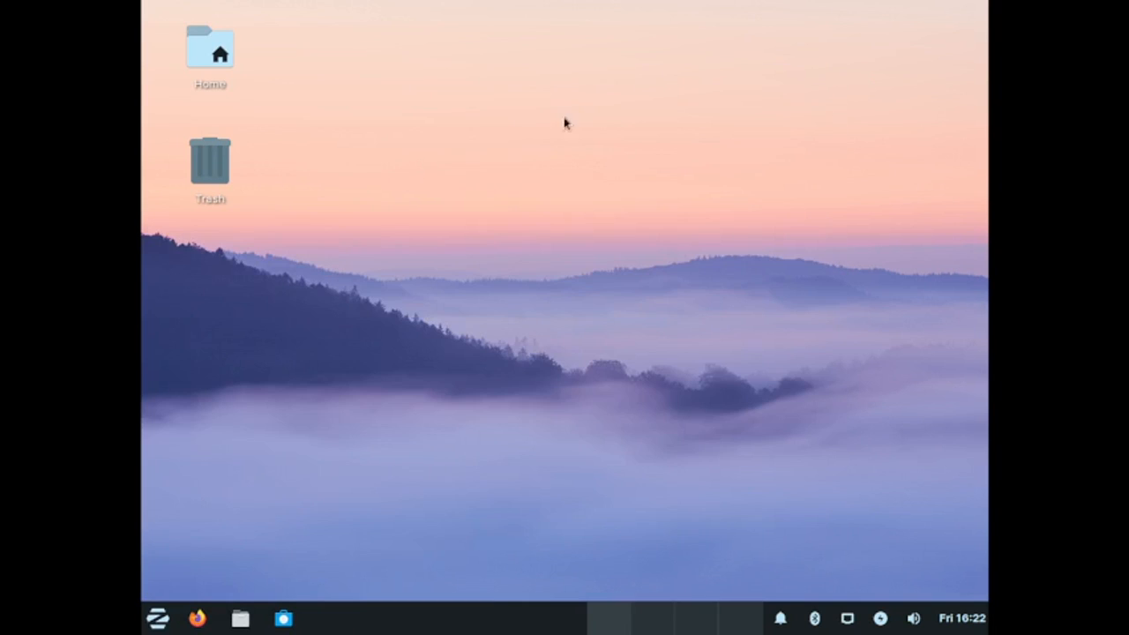
# Step: Browse the menu's Multimedia category, go back, and close the menu
pyautogui.click(158, 618)
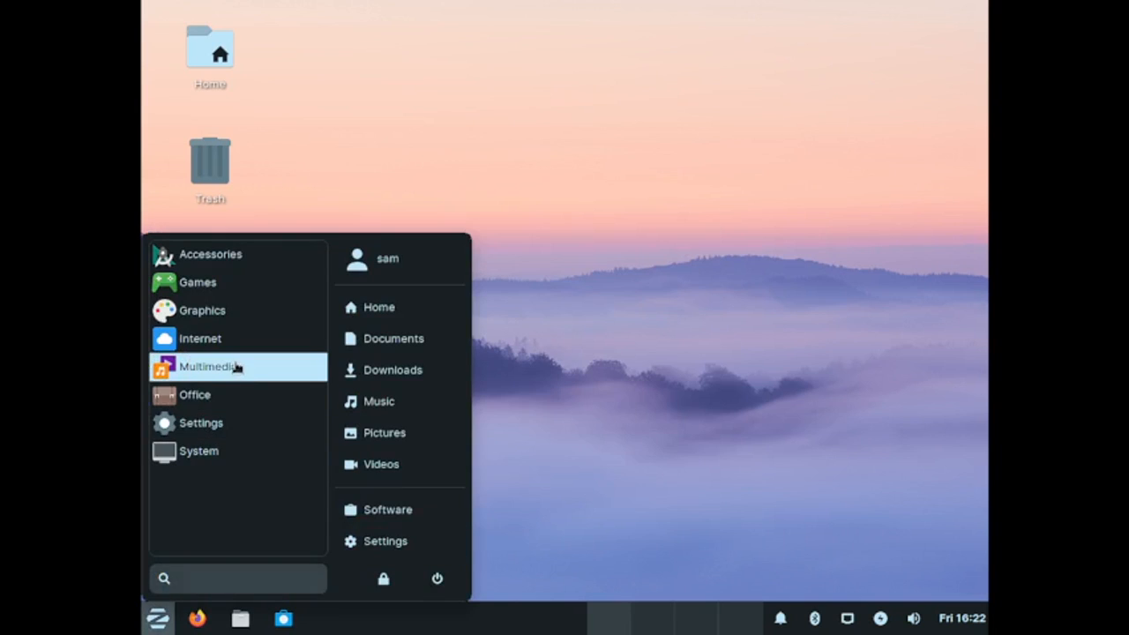
pyautogui.click(232, 367)
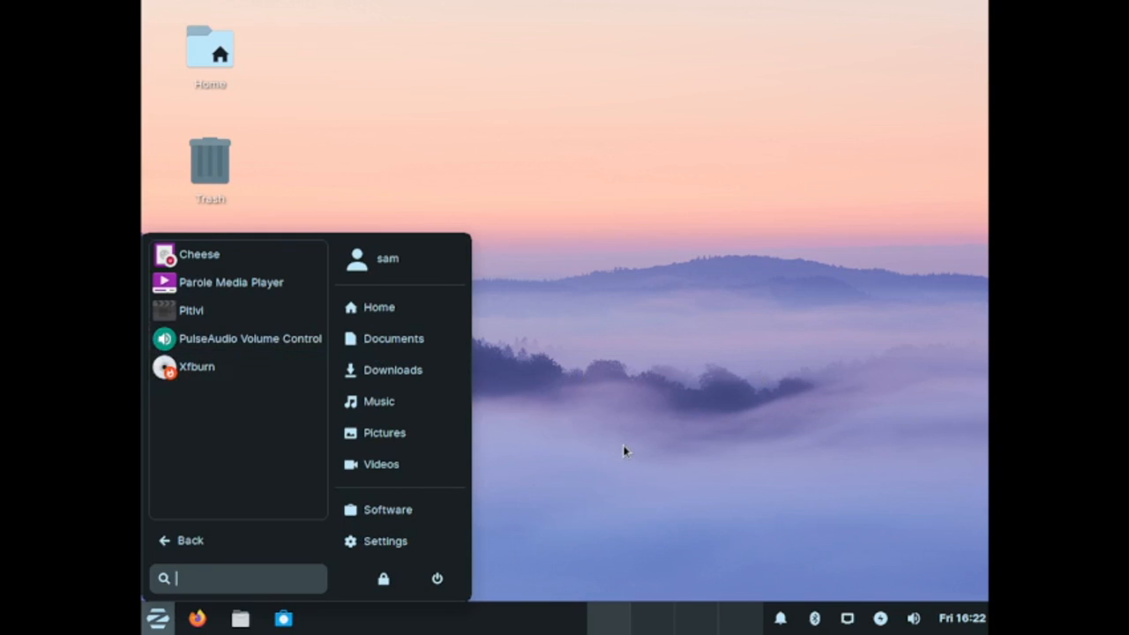
pyautogui.click(185, 542)
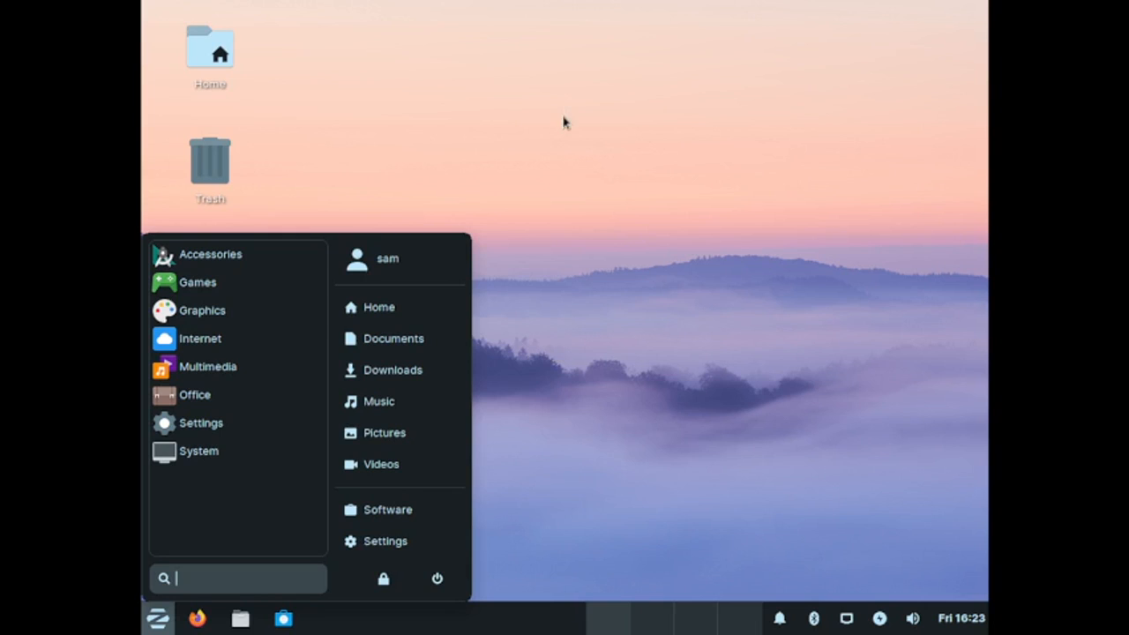
pyautogui.click(554, 145)
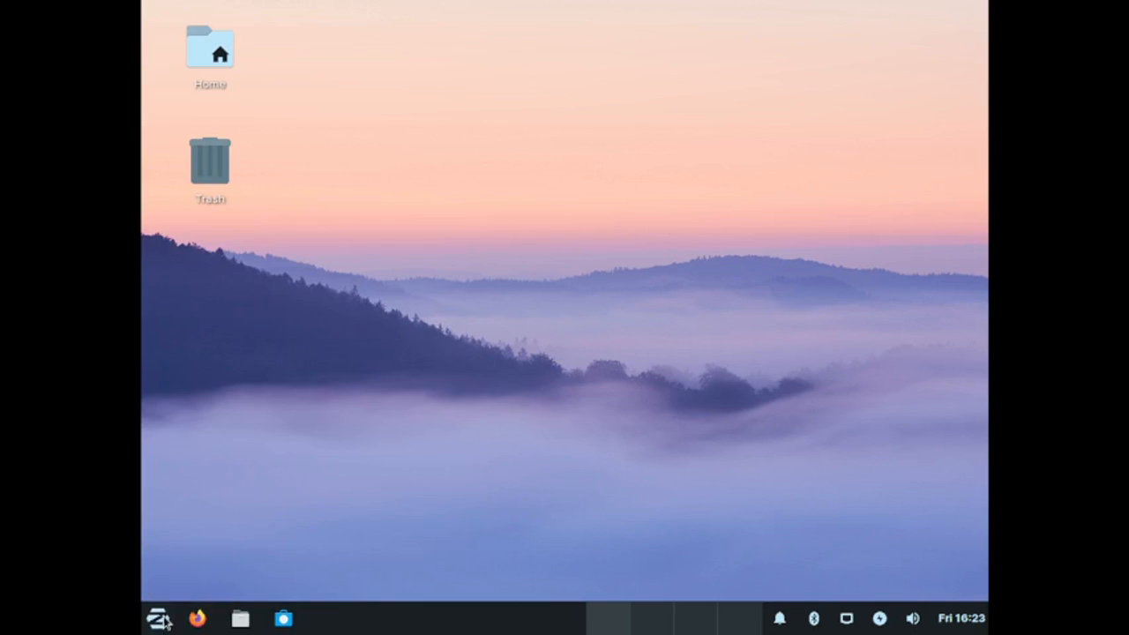